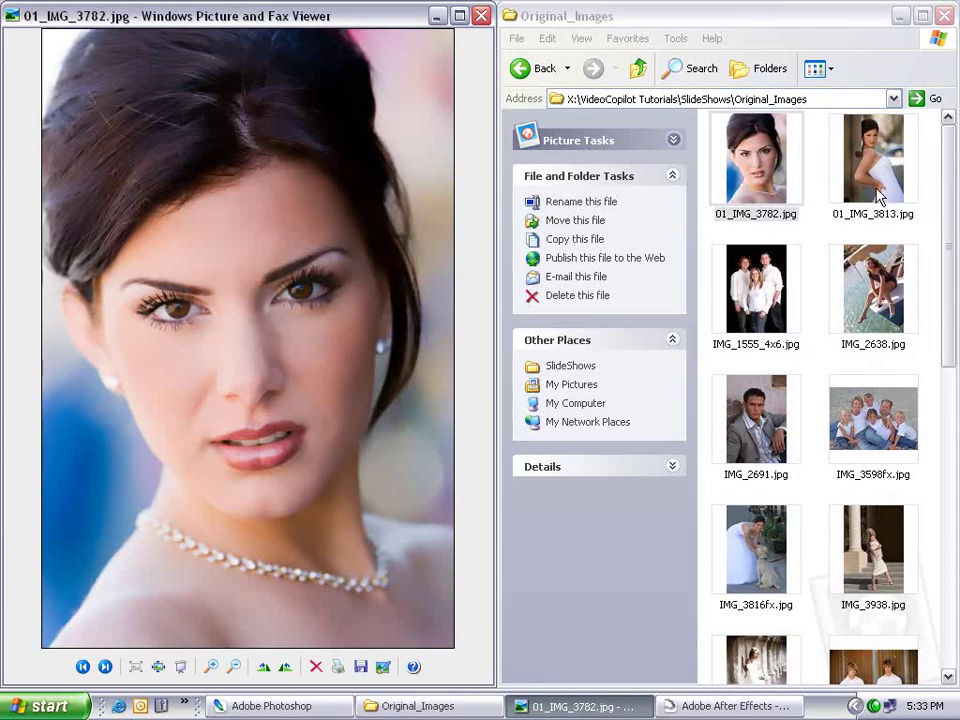
- Preview 01_IMG_3782, IMG_2638 and IMG_2691 from Original_Images in Picture and Fax Viewer
double_click(745, 125)
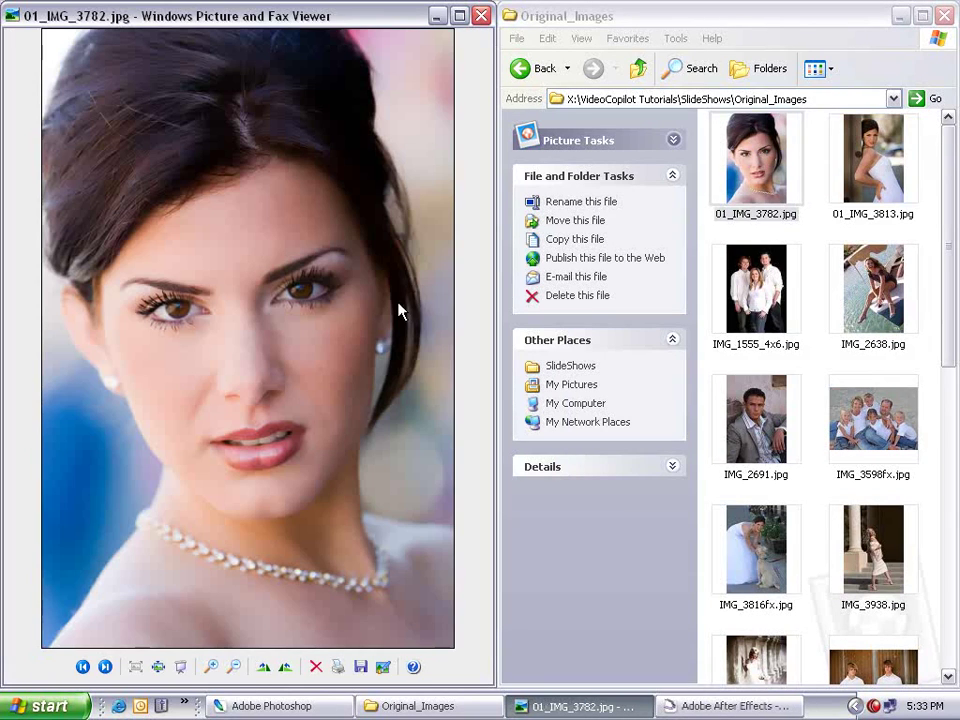
click(880, 192)
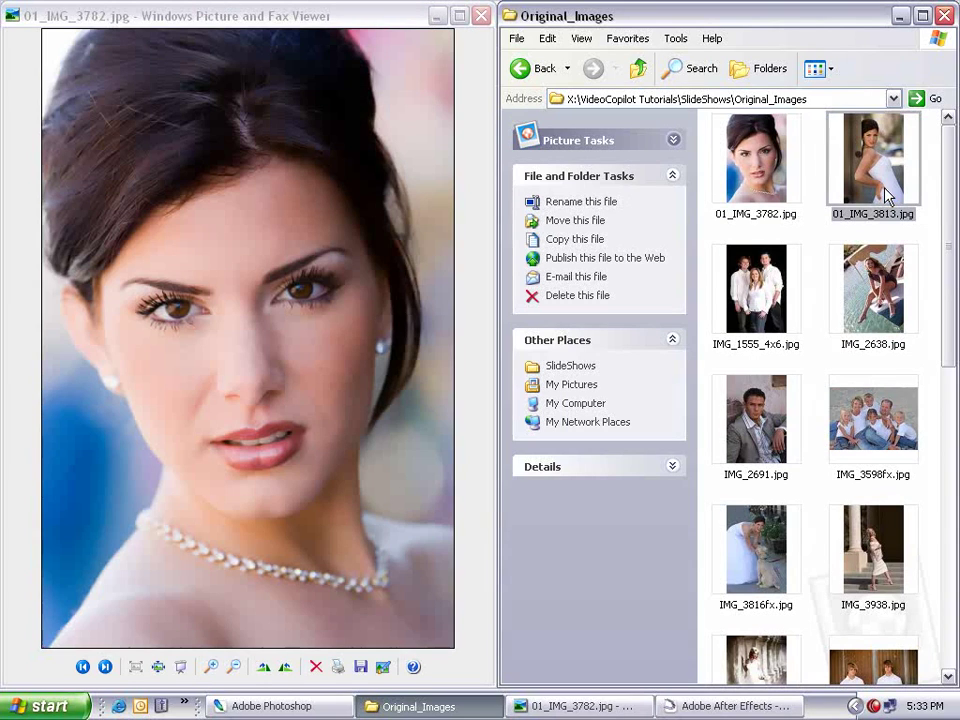
click(780, 275)
double_click(840, 292)
double_click(789, 424)
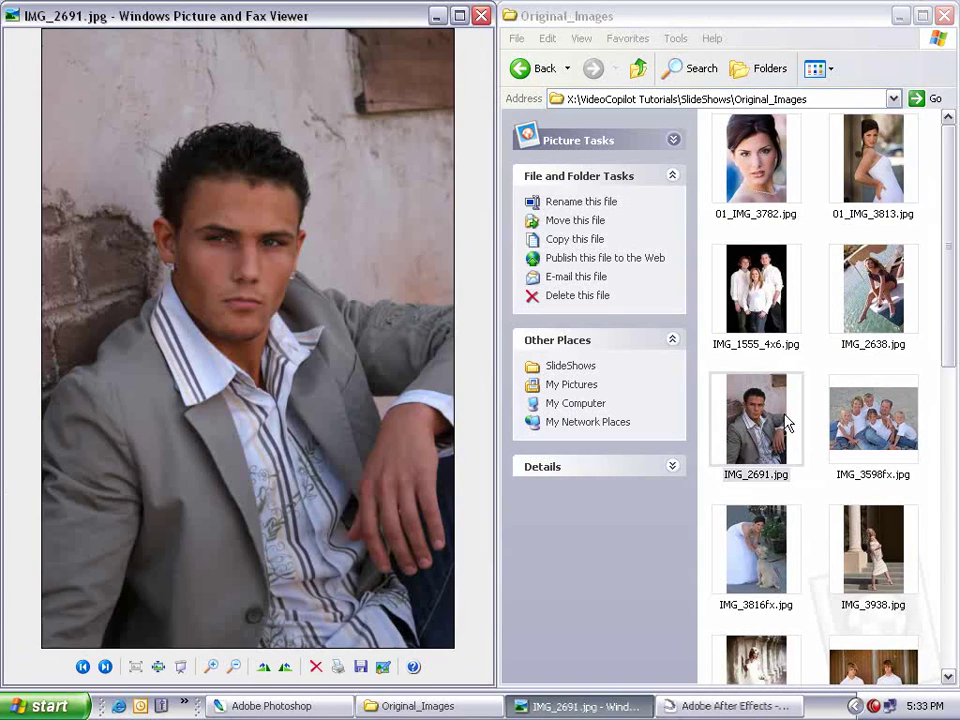
drag(948, 318, 926, 476)
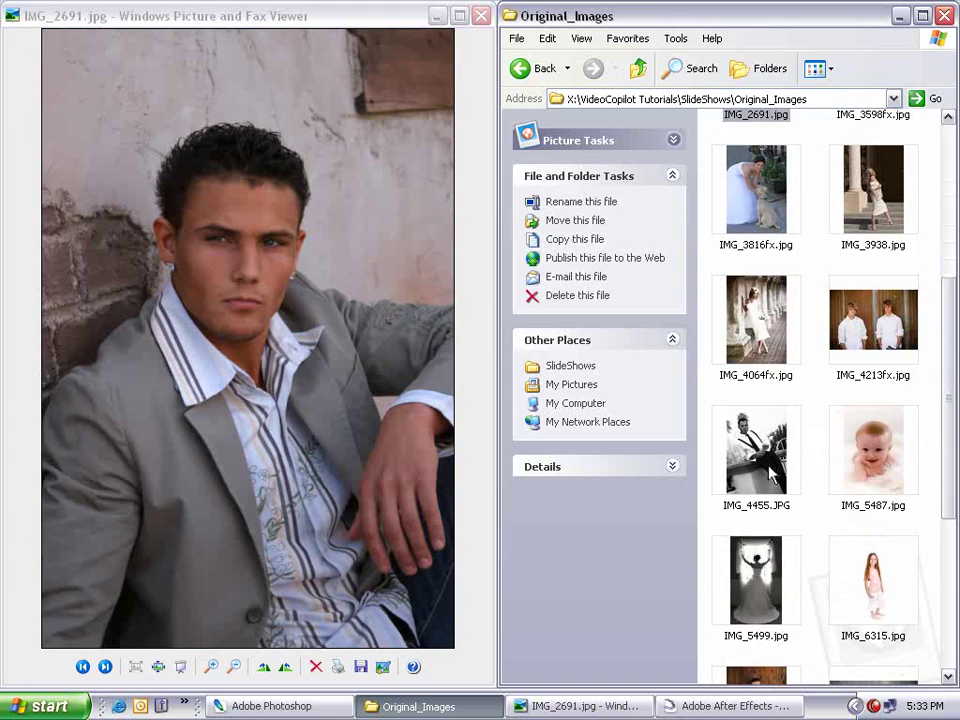
drag(943, 407, 948, 198)
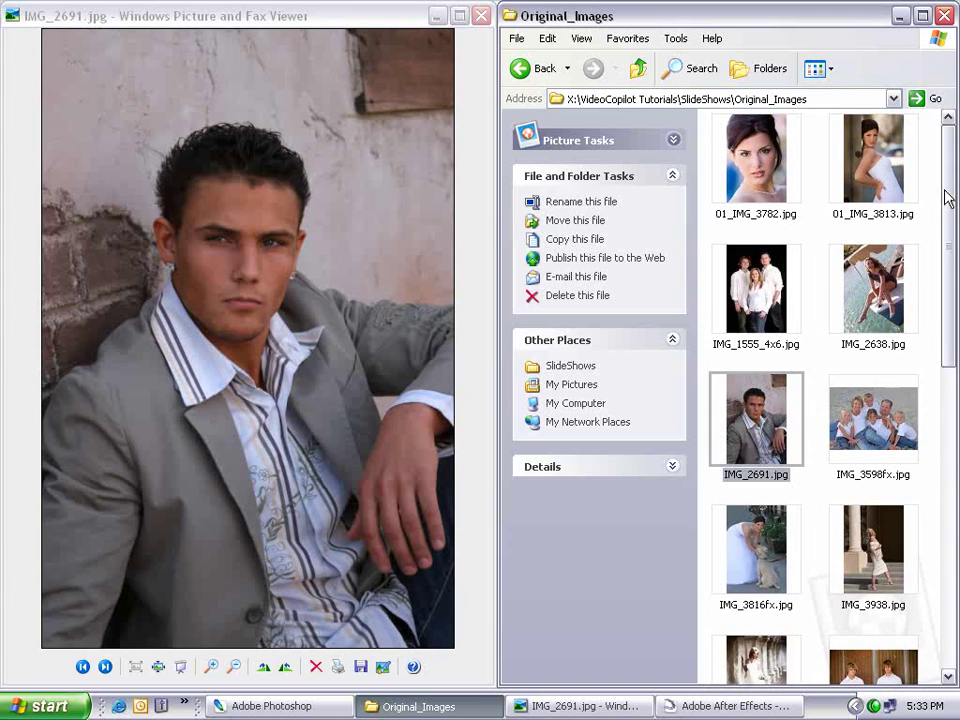
- Look over 01_IMG_3813, IMG_1555_4x6 and IMG_2638, then switch to Photoshop
click(838, 170)
click(776, 154)
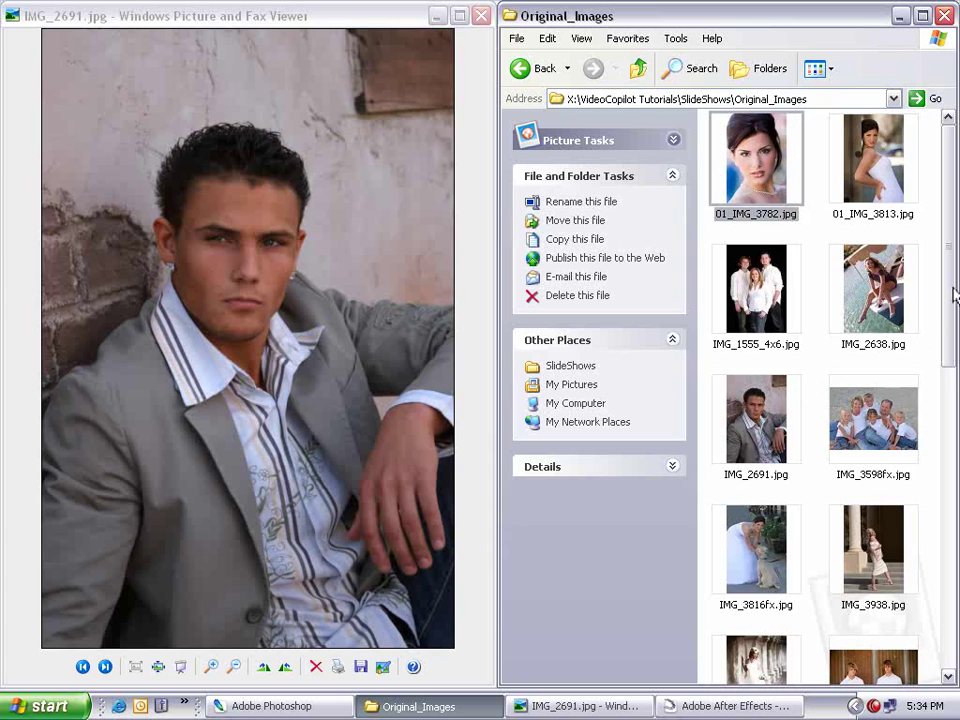
drag(955, 295, 879, 621)
scroll(921, 279, up, 10)
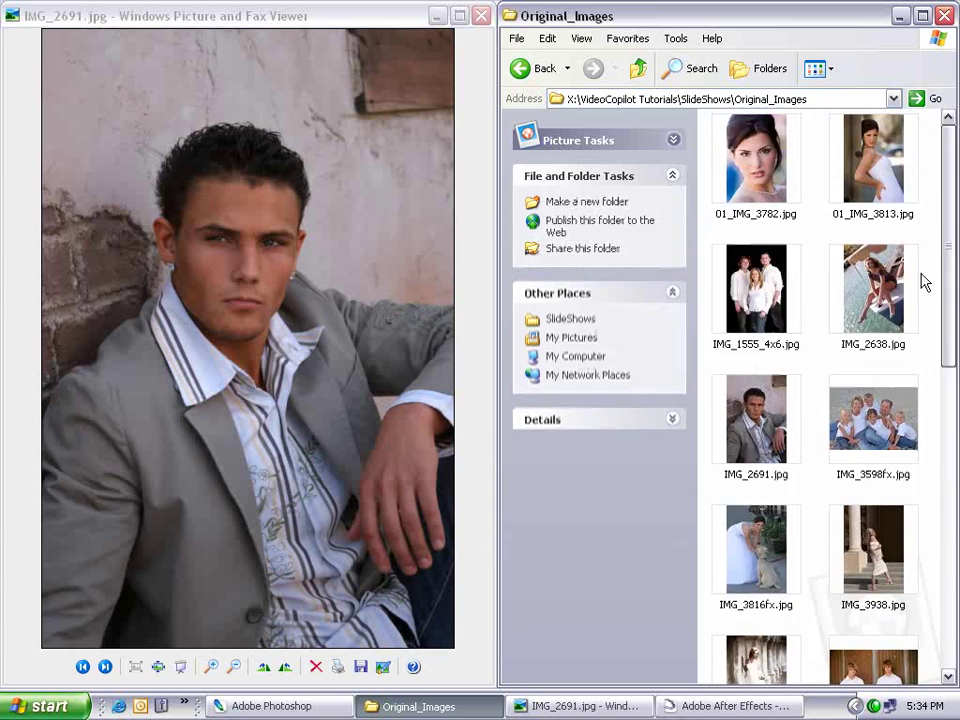
click(924, 178)
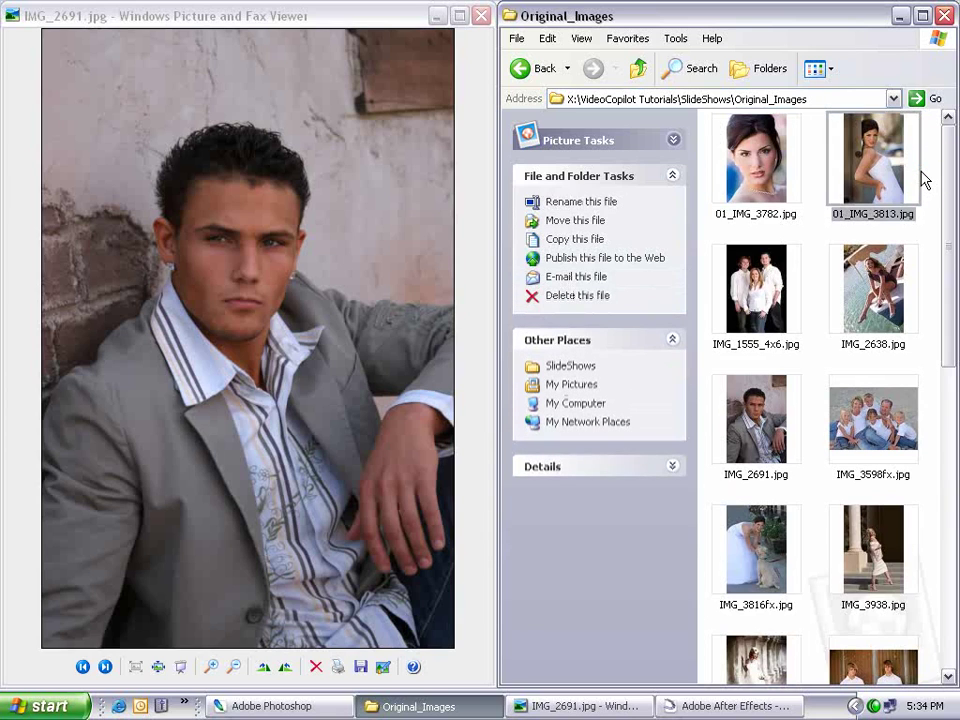
click(756, 290)
click(875, 313)
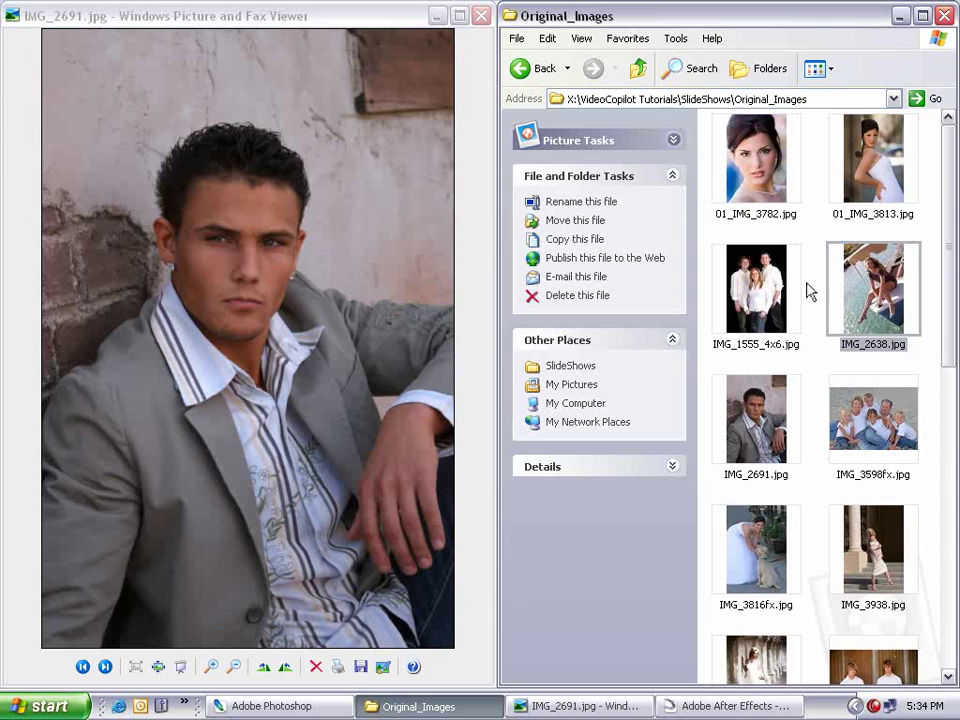
key(alt+Tab)
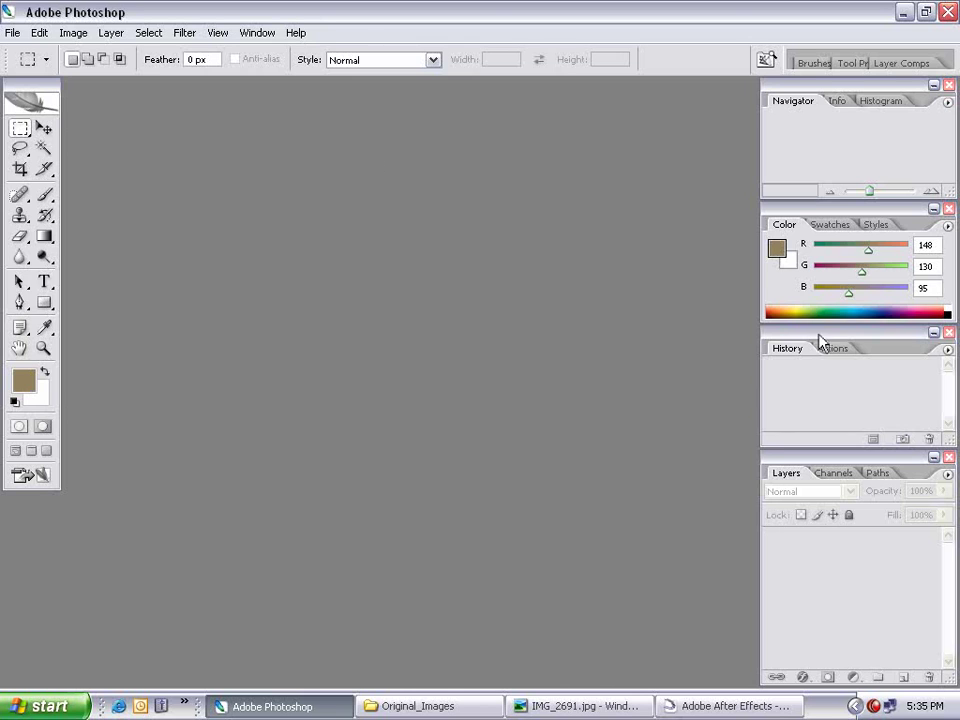
- Open 01_IMG_3782.jpg in Photoshop and float an enlarged History/Actions palette
click(480, 708)
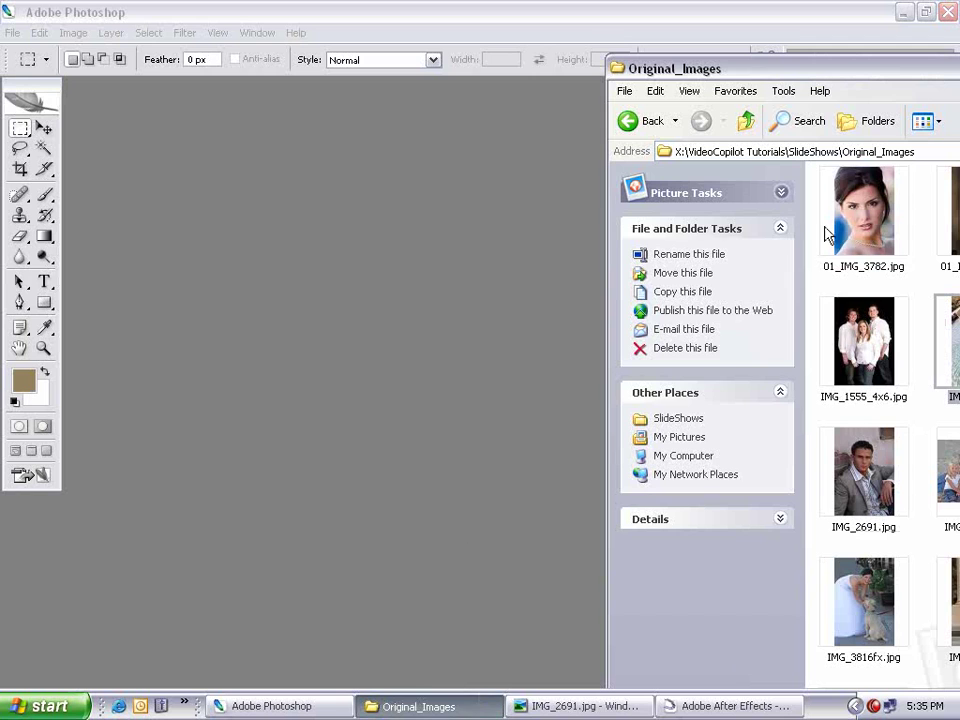
drag(840, 208, 318, 304)
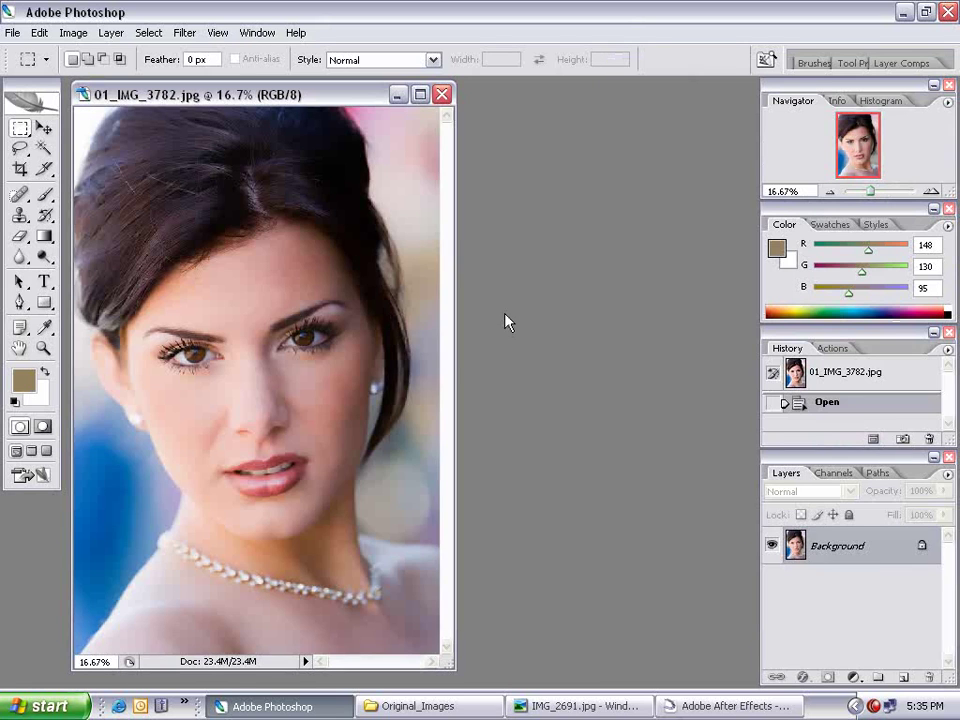
drag(822, 338, 530, 162)
drag(655, 263, 766, 484)
- Create the action 'Resize to 800x600' in Default Actions and start recording
click(541, 171)
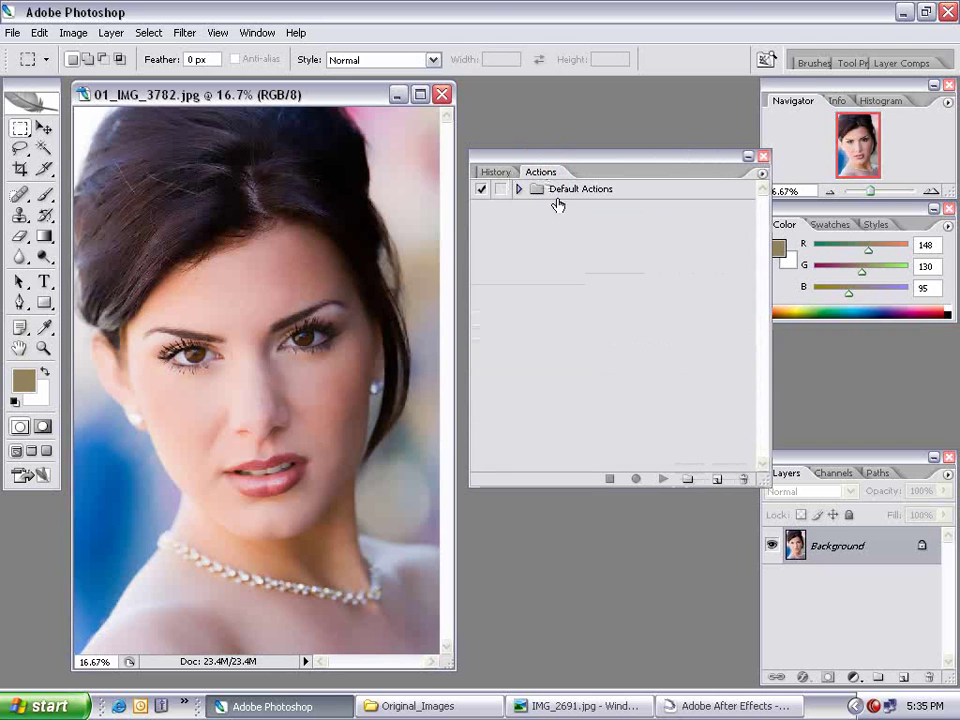
click(518, 189)
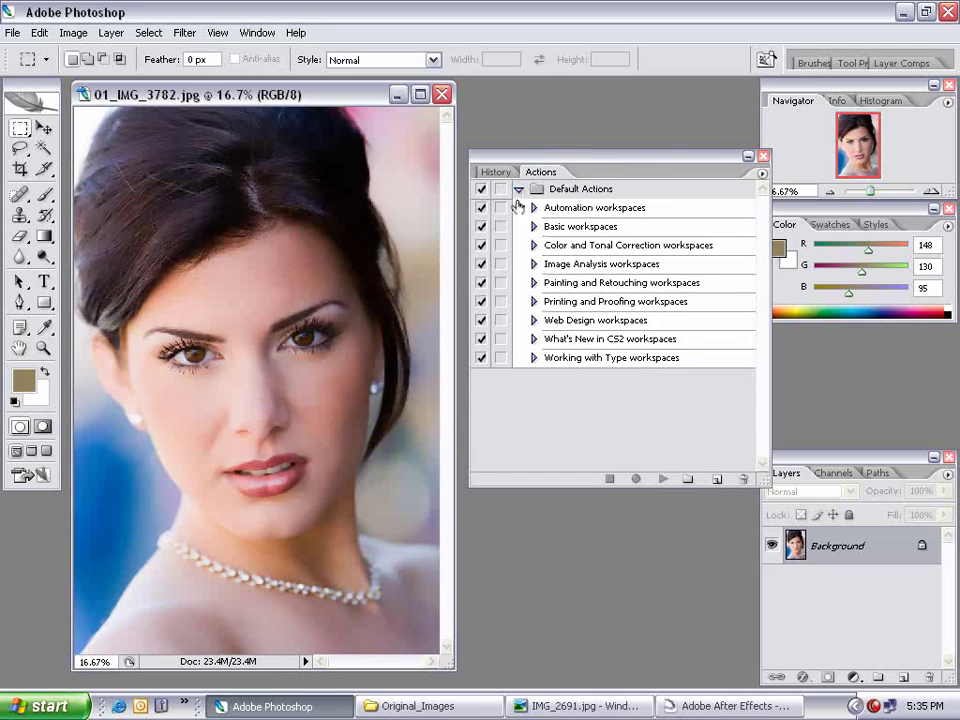
click(568, 190)
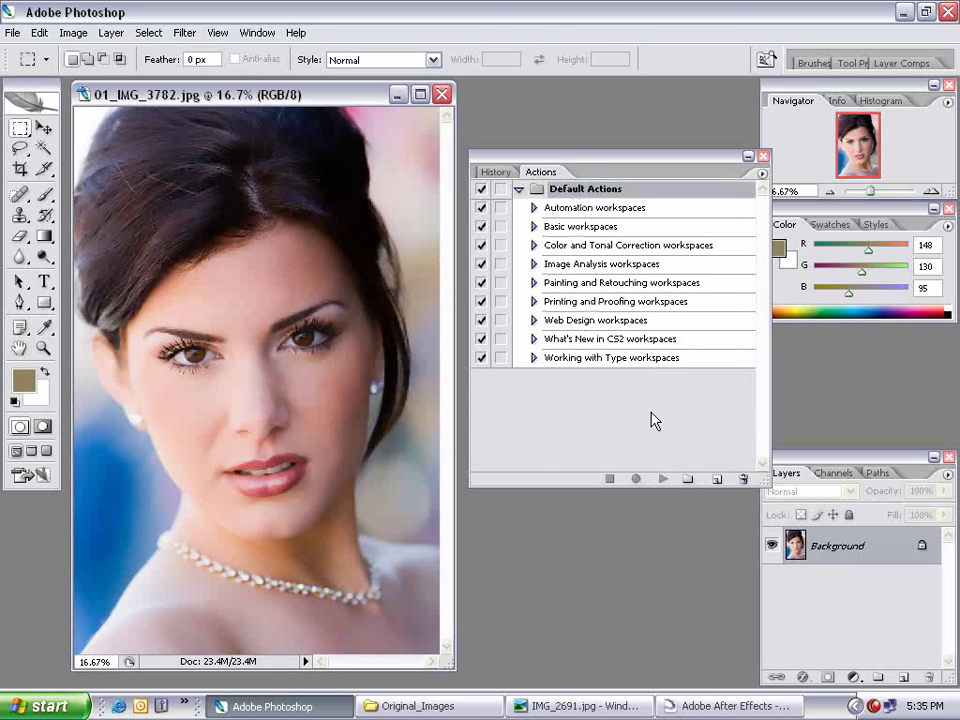
click(716, 480)
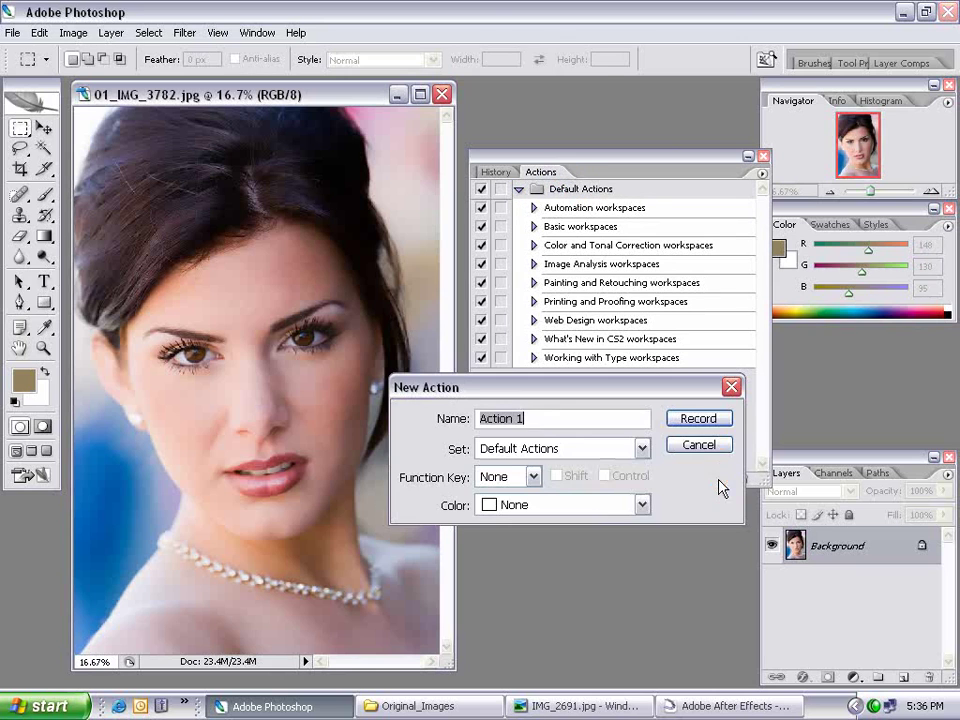
text(Re)
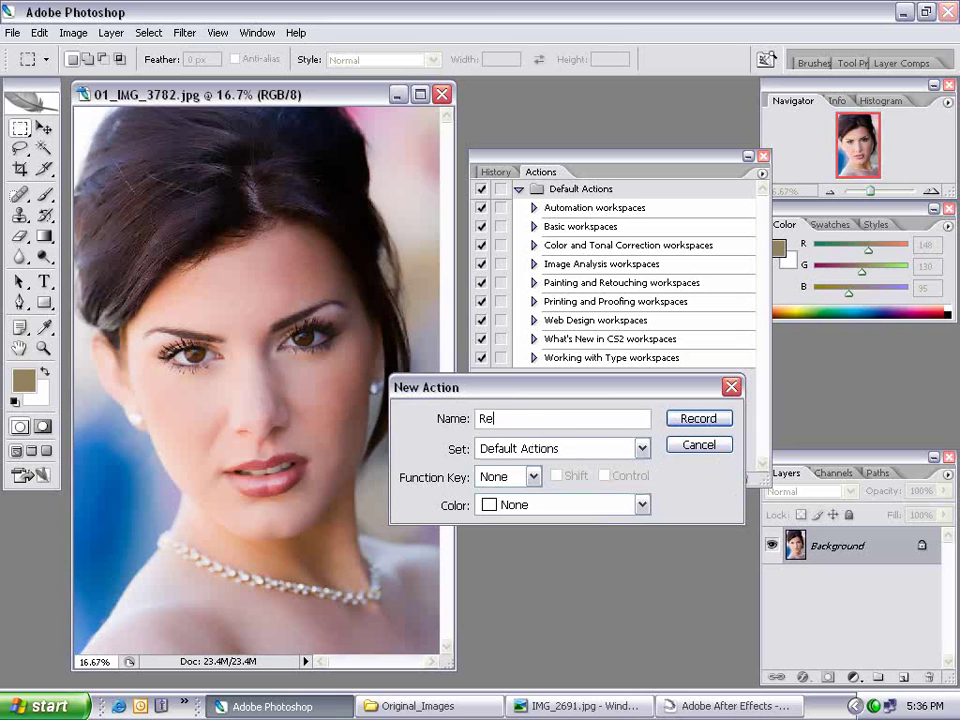
text(size to 800x600)
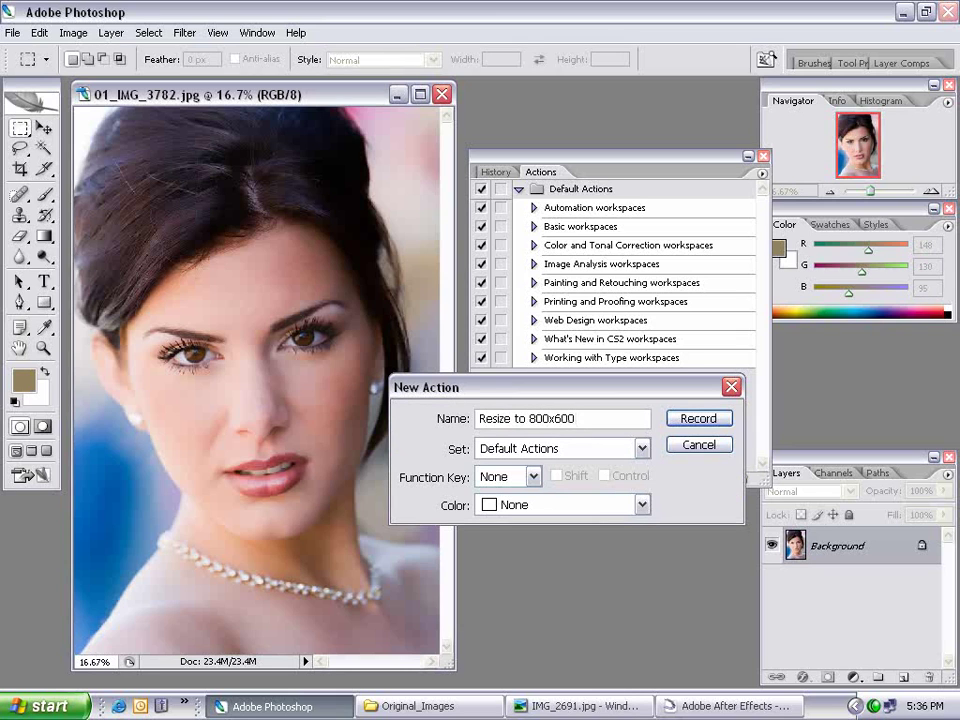
click(690, 420)
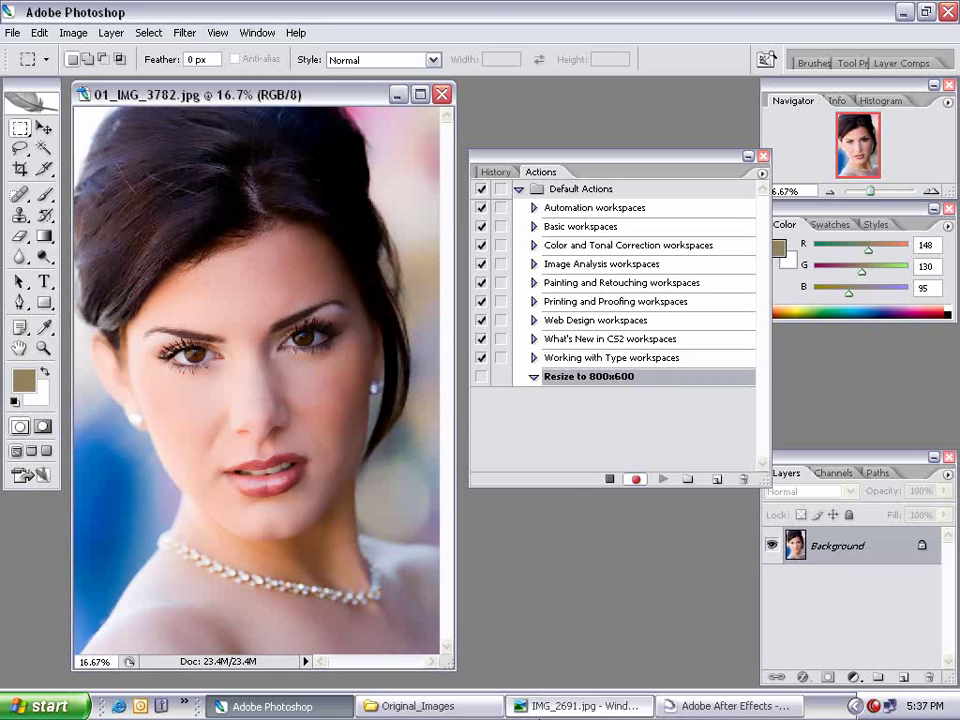
- Fit the photo within 800 x 600 pixels using File > Automate > Fit Image
click(465, 706)
click(583, 300)
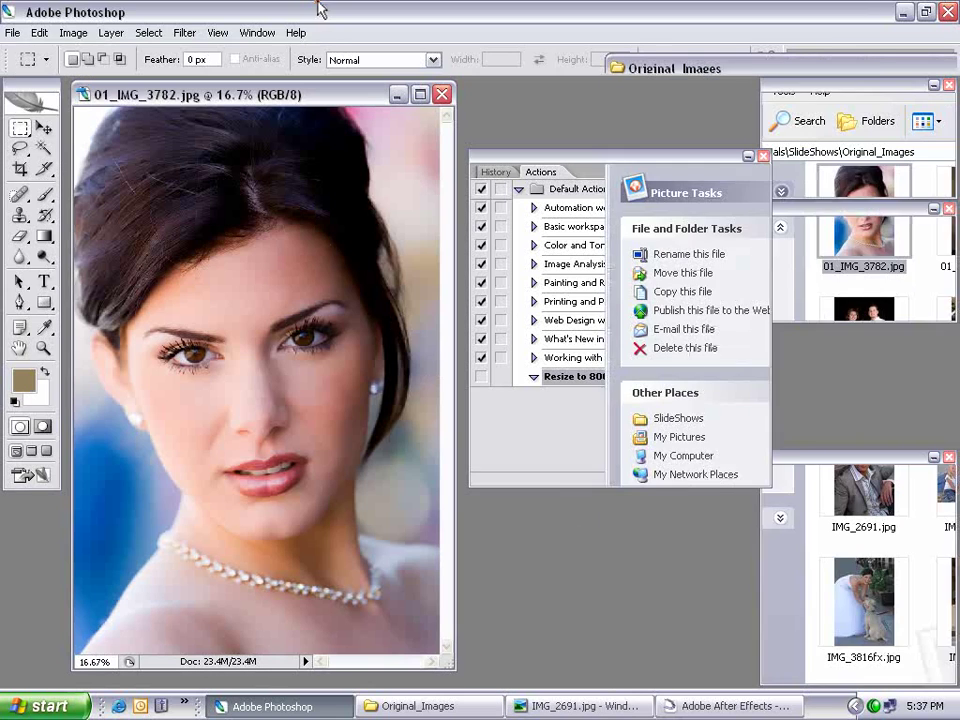
click(12, 32)
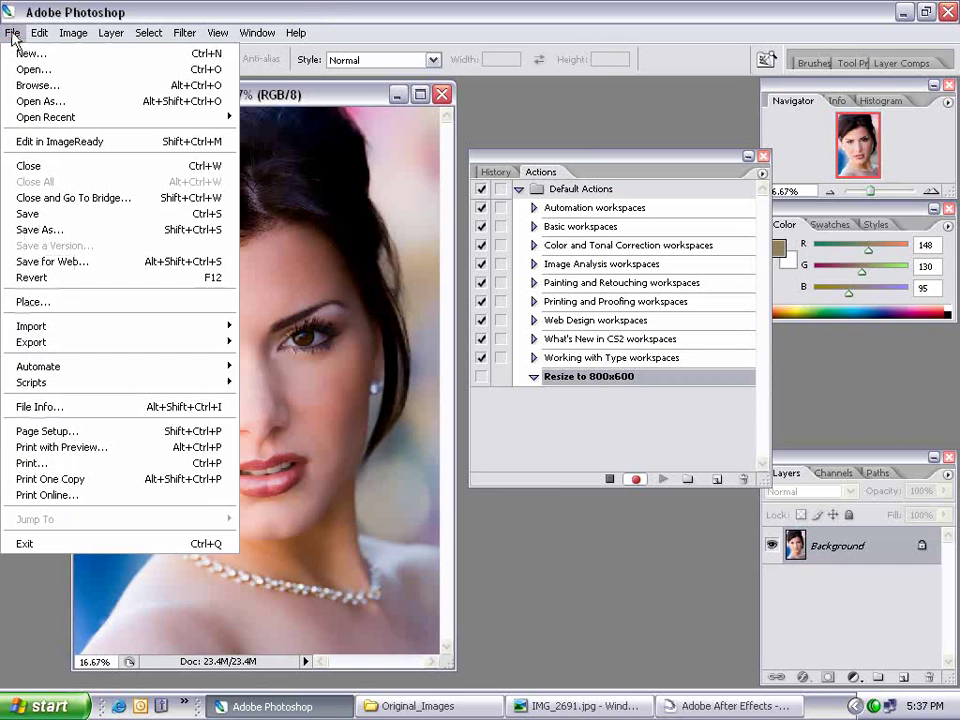
click(81, 370)
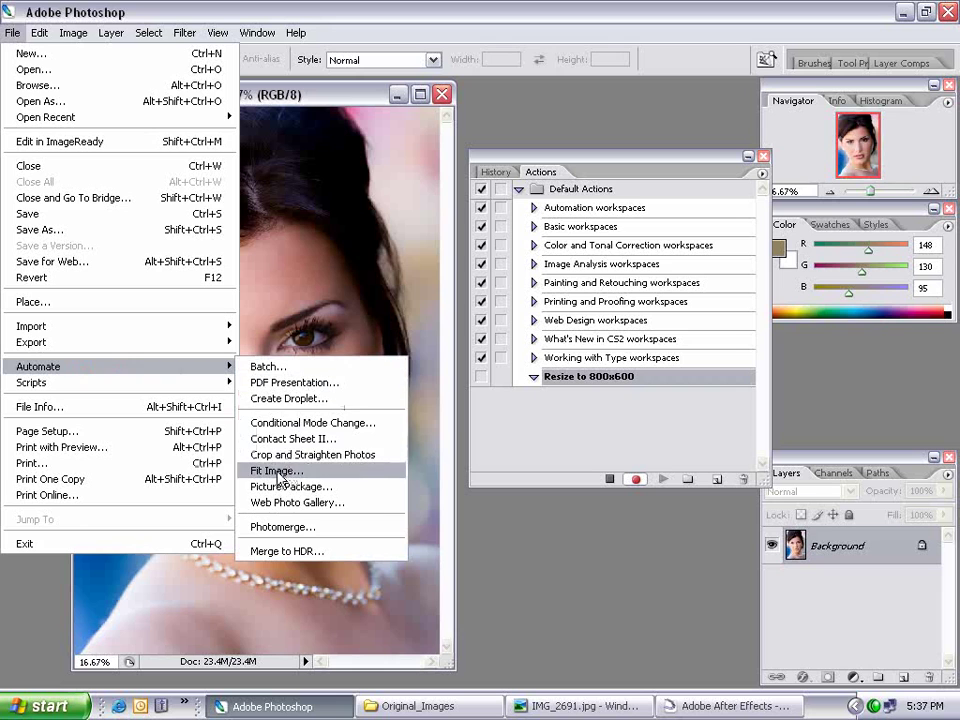
click(291, 472)
drag(447, 299, 463, 491)
double_click(440, 528)
text(800)
key(Tab)
text(600)
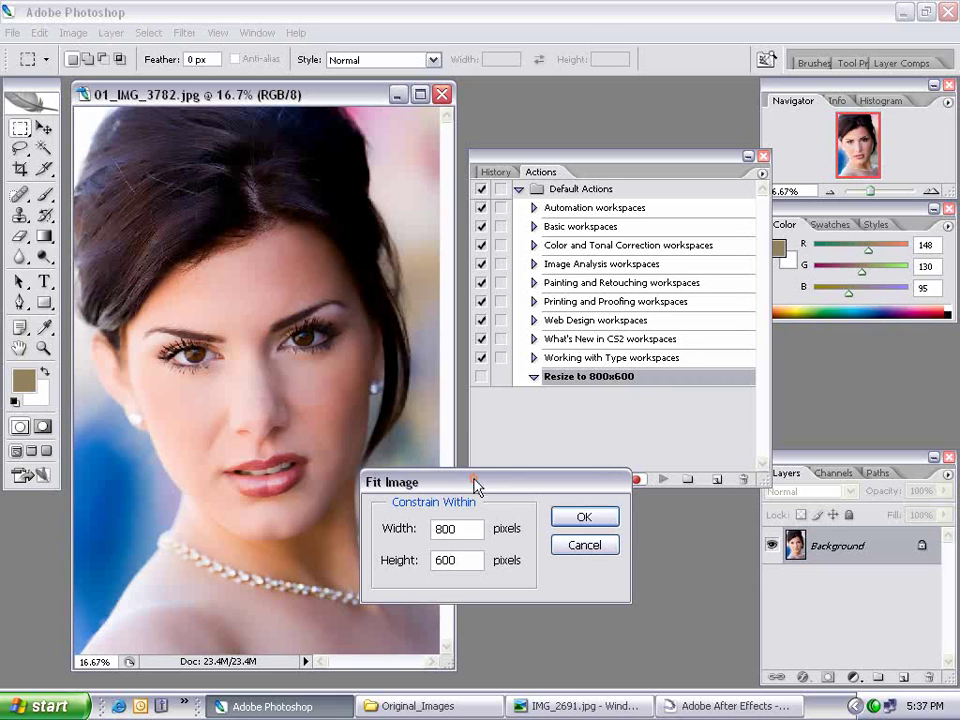
drag(476, 486, 513, 497)
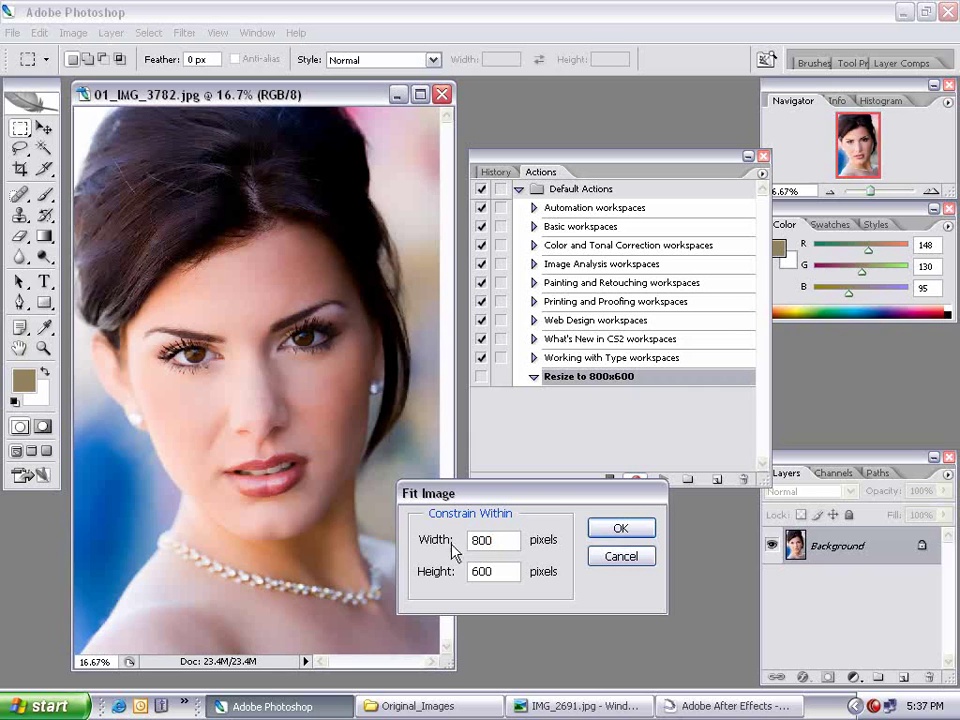
click(488, 552)
key(Tab)
click(617, 530)
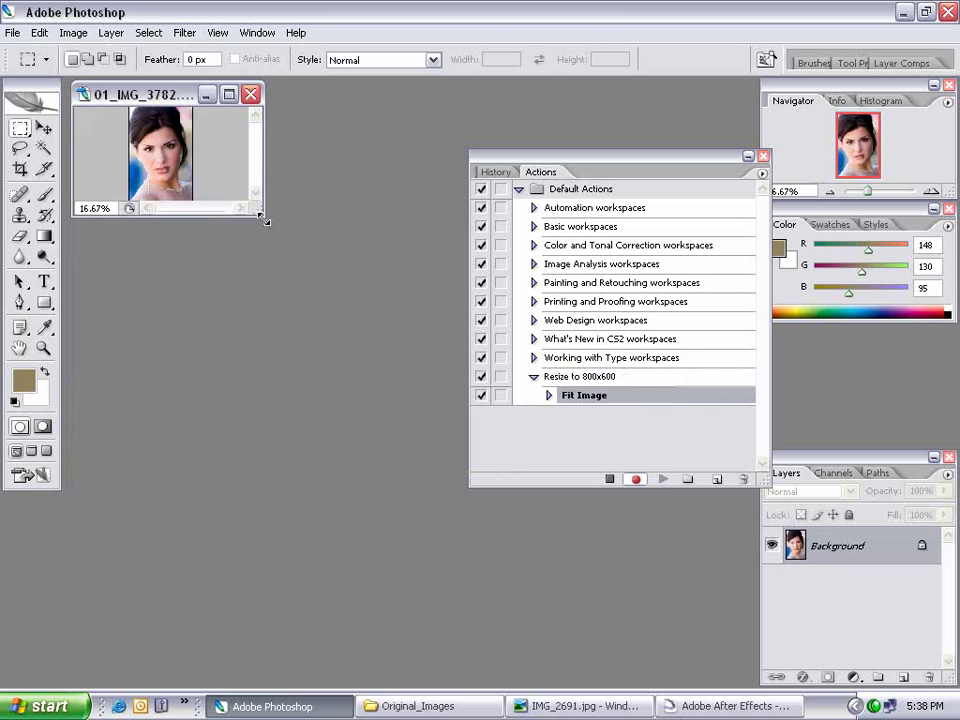
- Enlarge the image window and view the resized photo at actual pixels
drag(265, 220, 419, 430)
click(43, 348)
click(266, 248)
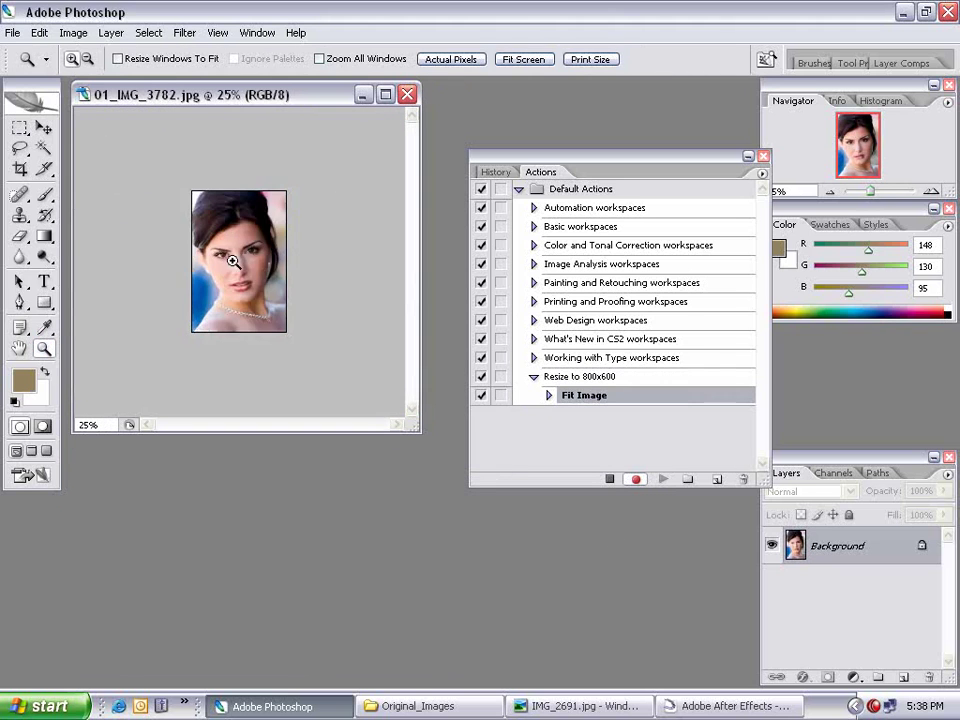
right_click(240, 260)
click(251, 287)
drag(419, 430, 607, 679)
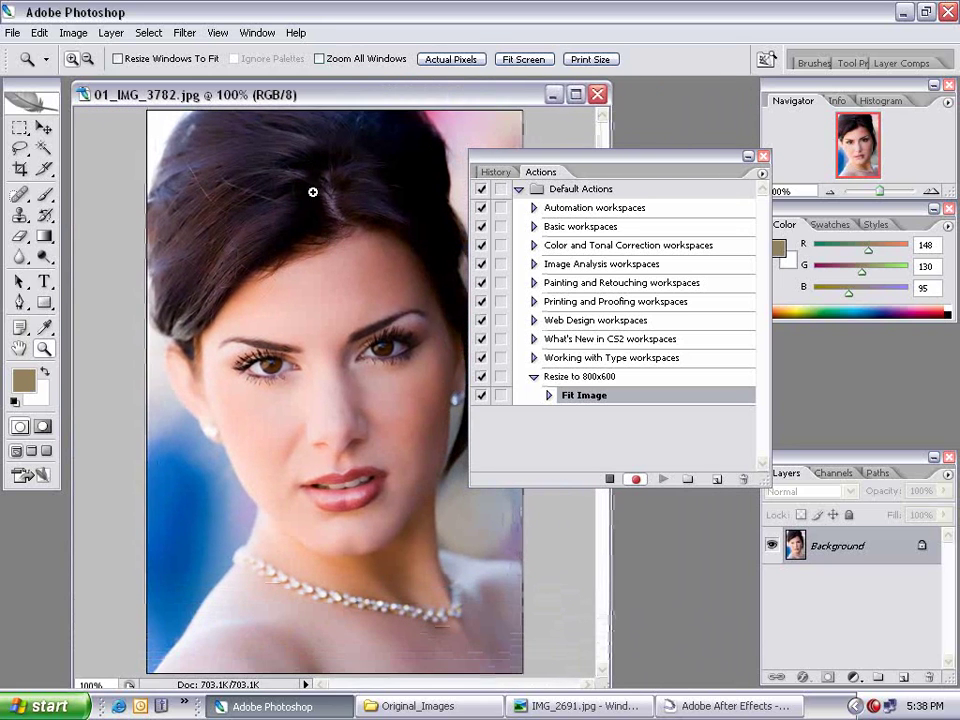
click(44, 129)
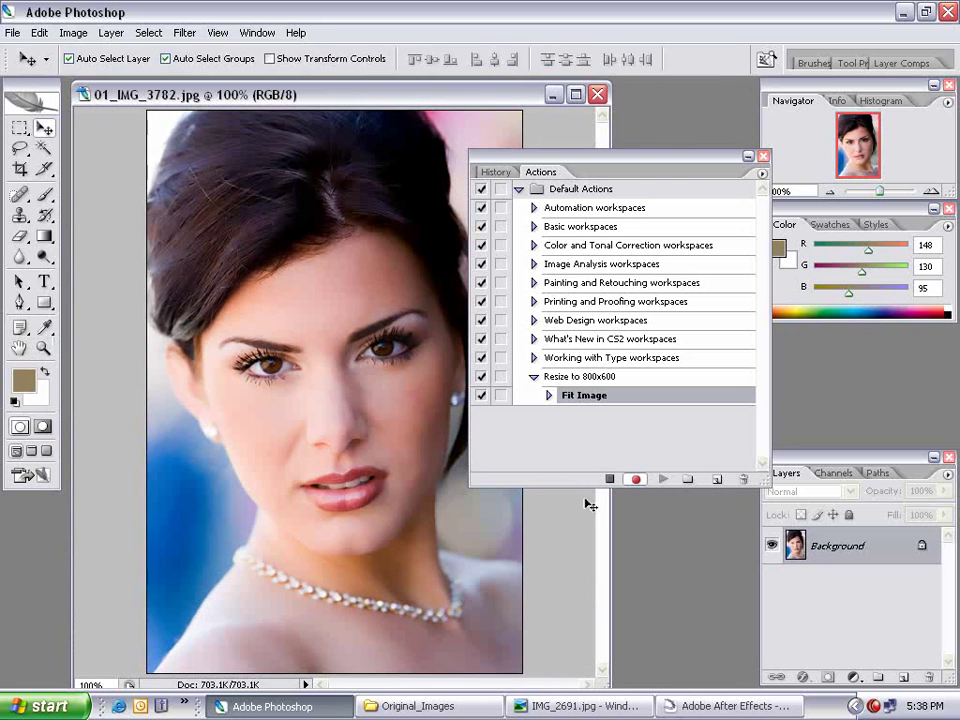
- Stop recording the action and close the photo without saving
click(609, 479)
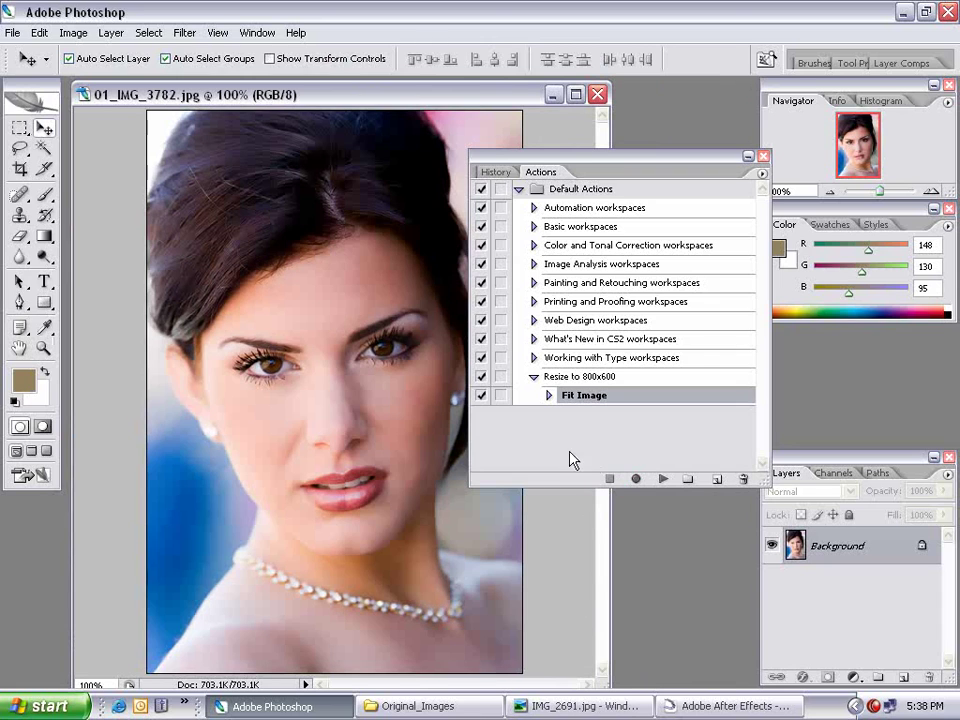
click(597, 94)
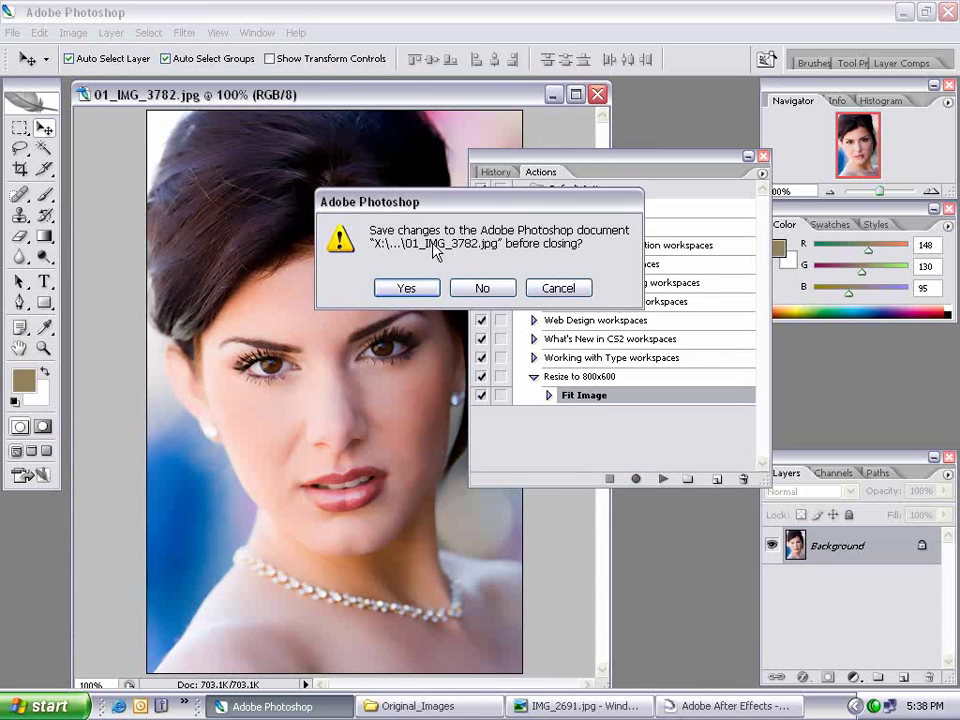
click(481, 288)
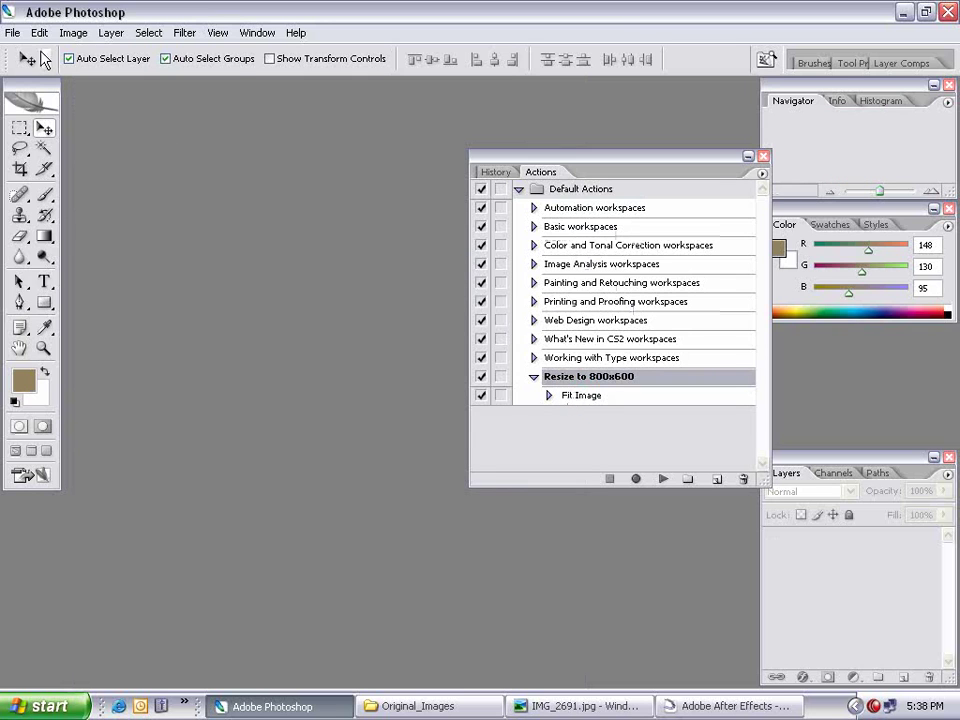
- In the Batch dialog, choose the Default Actions set and the Resize to 800x600 action
click(14, 33)
mouse_move(55, 378)
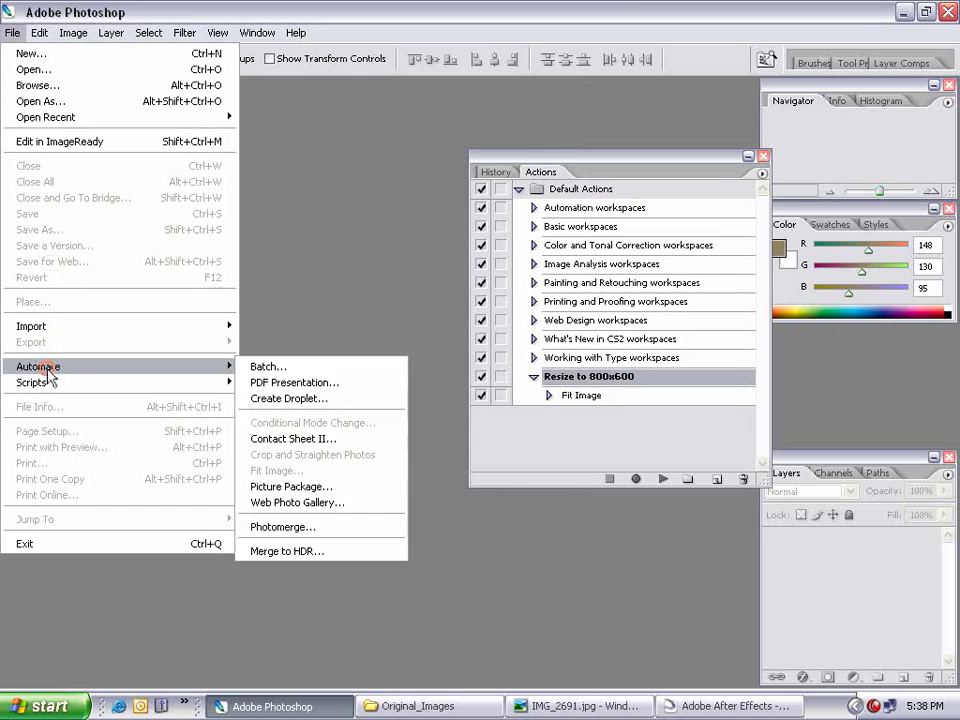
click(262, 370)
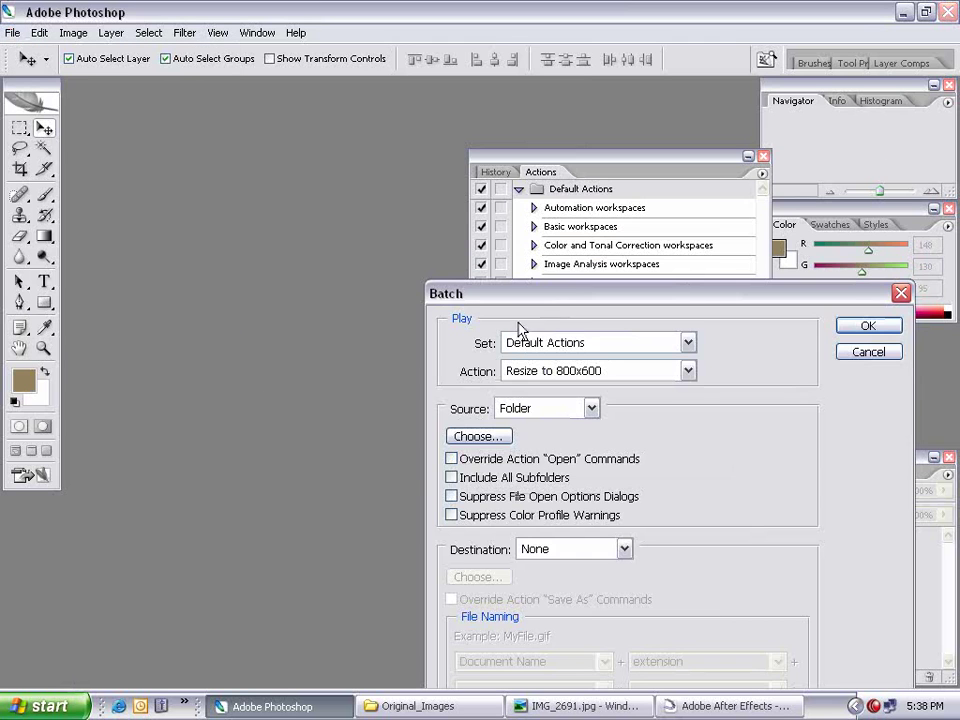
drag(580, 296, 258, 62)
mouse_move(441, 82)
mouse_down()
mouse_move(317, 71)
mouse_move(219, 93)
mouse_move(457, 83)
mouse_move(442, 65)
mouse_up()
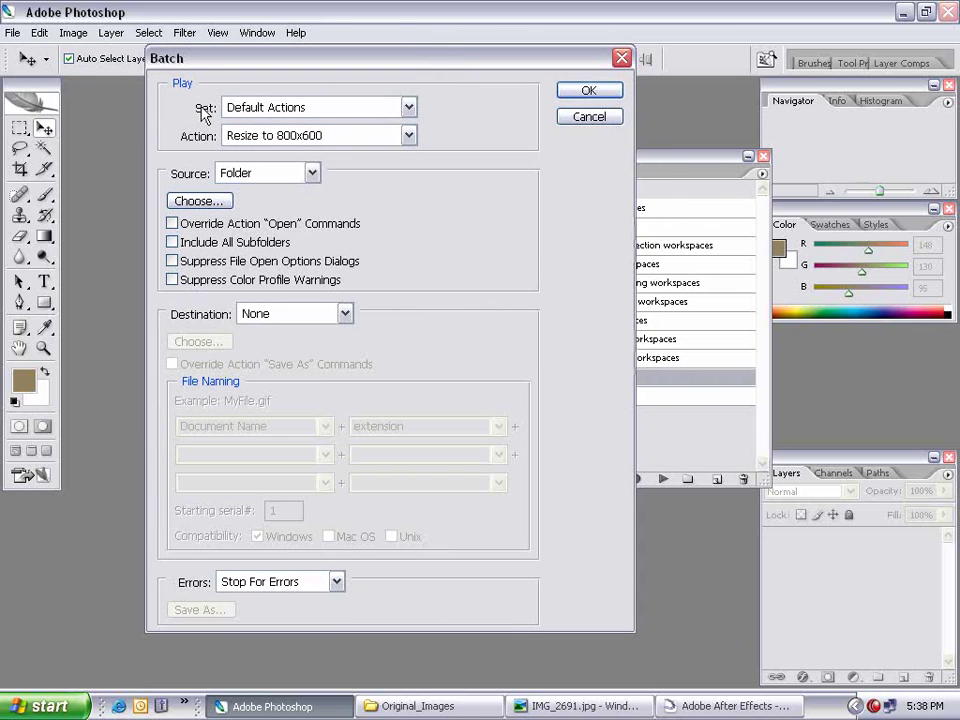
click(262, 106)
click(240, 125)
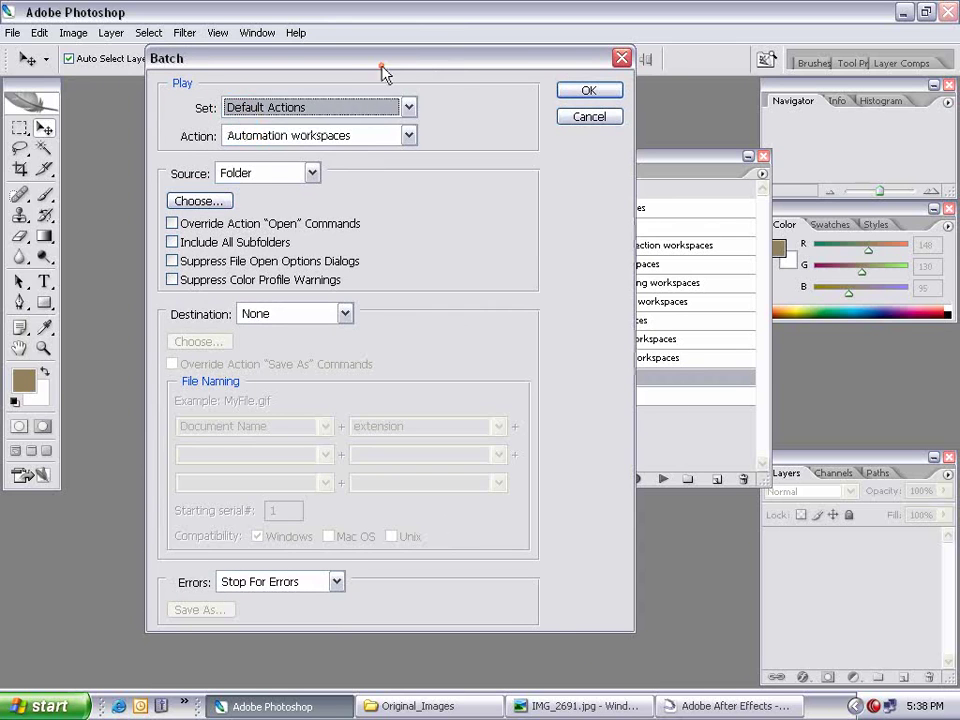
drag(386, 66, 226, 85)
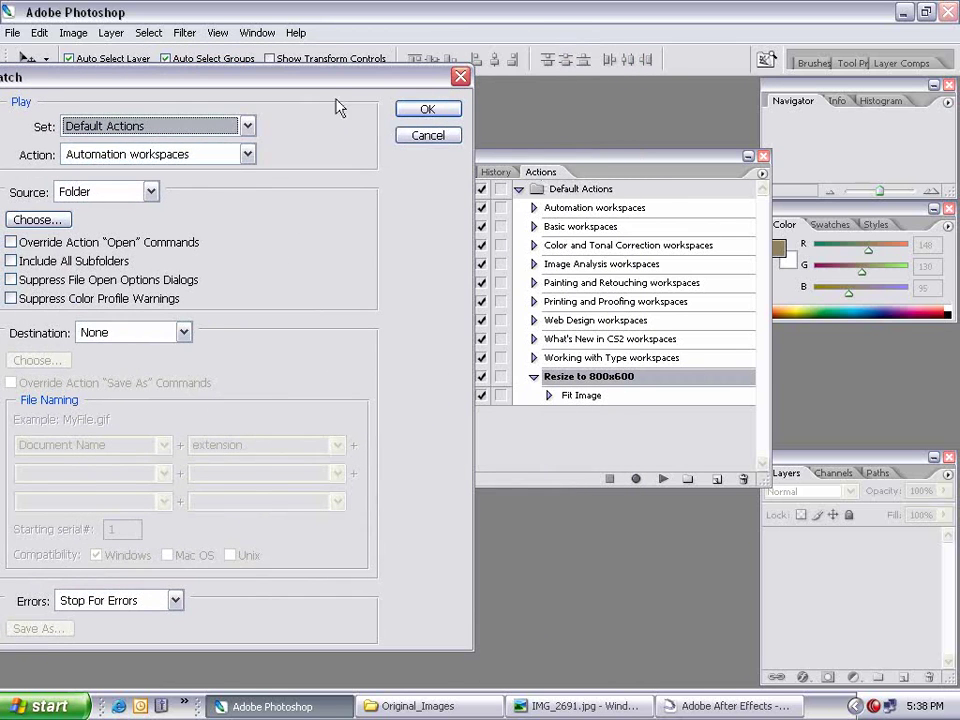
drag(324, 87, 404, 88)
click(166, 158)
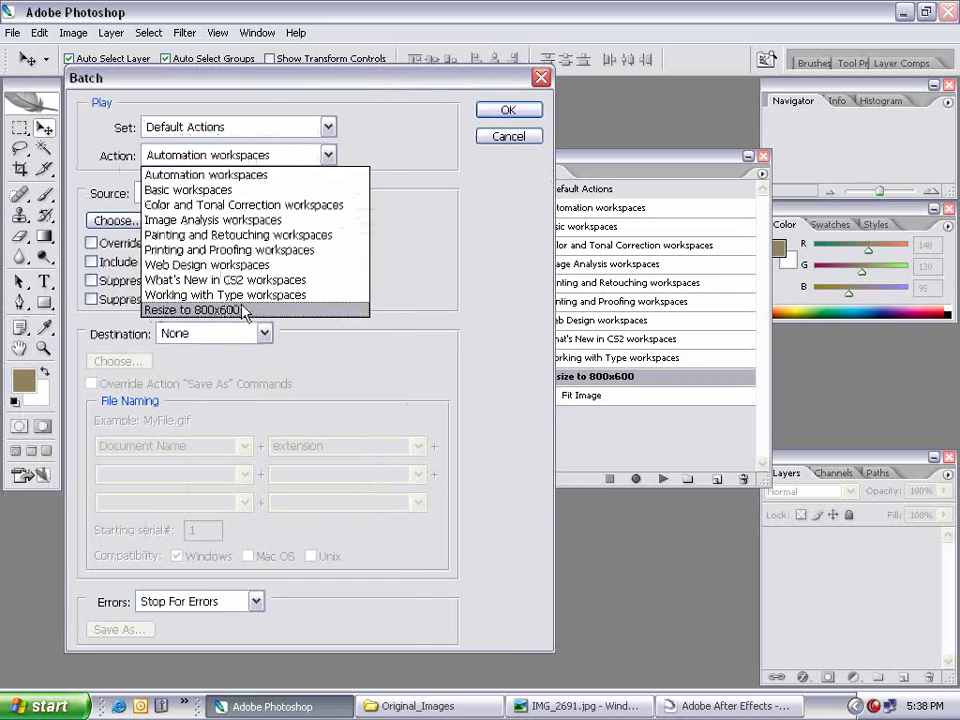
click(248, 313)
- Set source folder Original_Images and destination folder 800x600, then run the batch
click(170, 196)
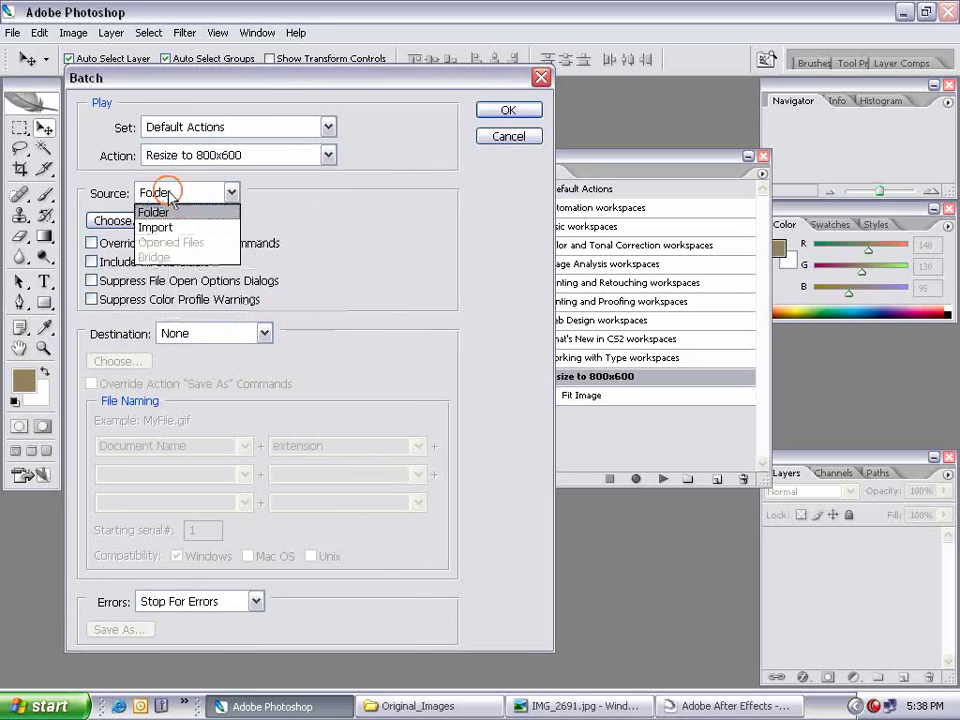
click(155, 212)
click(124, 220)
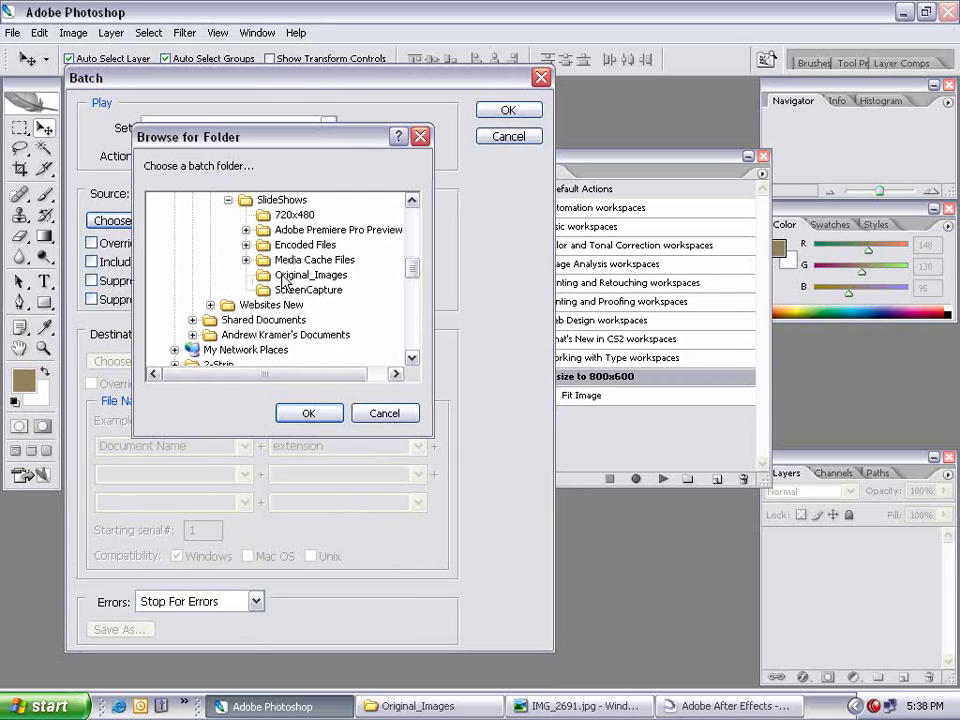
click(305, 278)
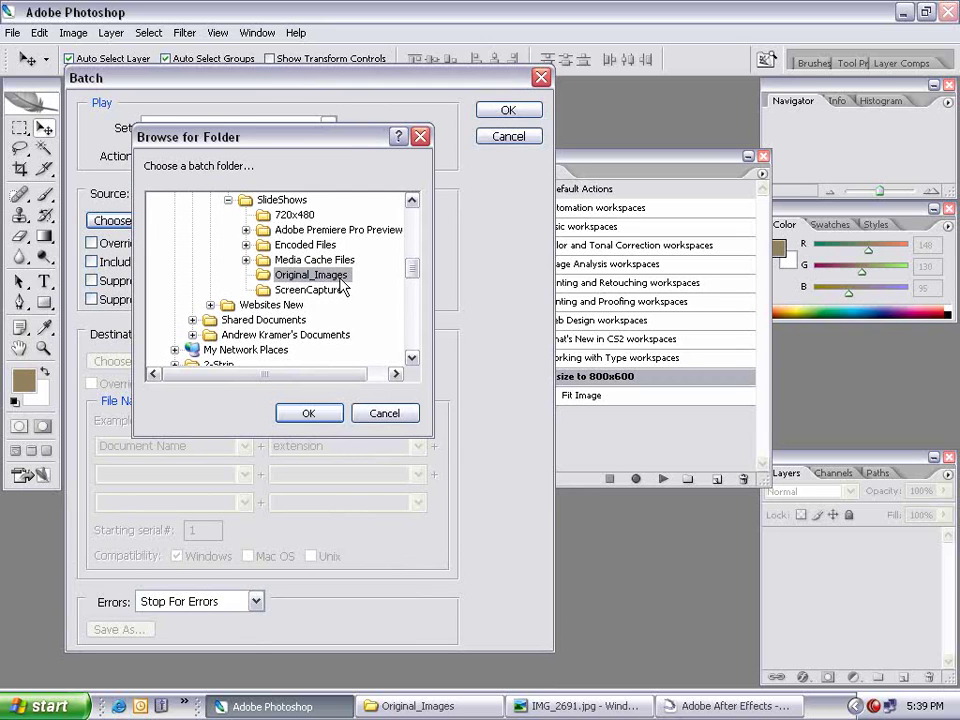
click(307, 416)
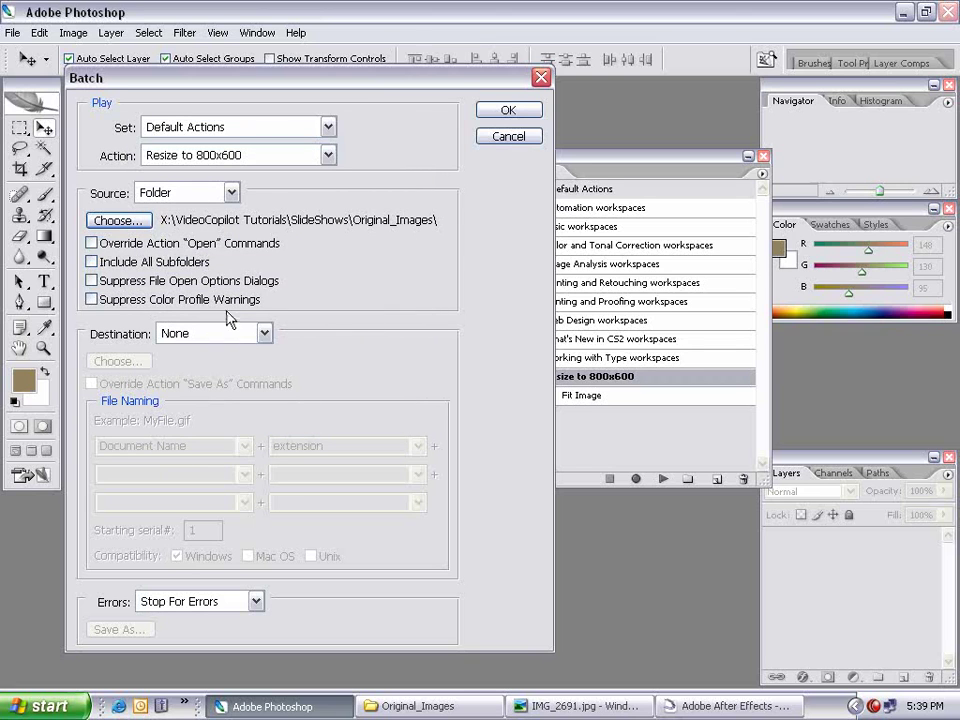
click(188, 337)
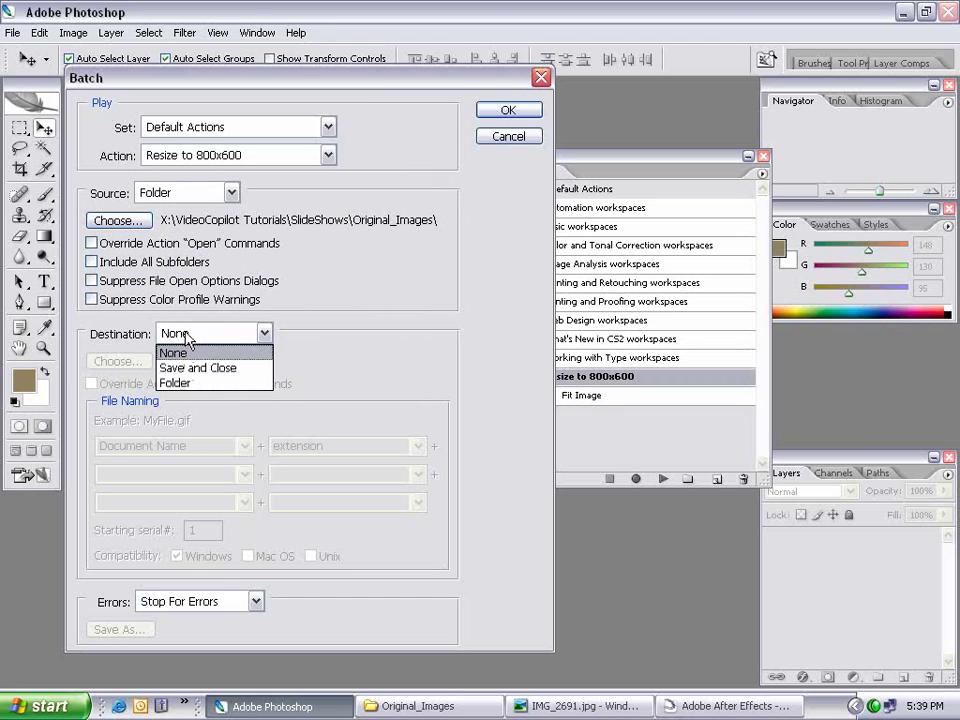
click(181, 389)
click(112, 360)
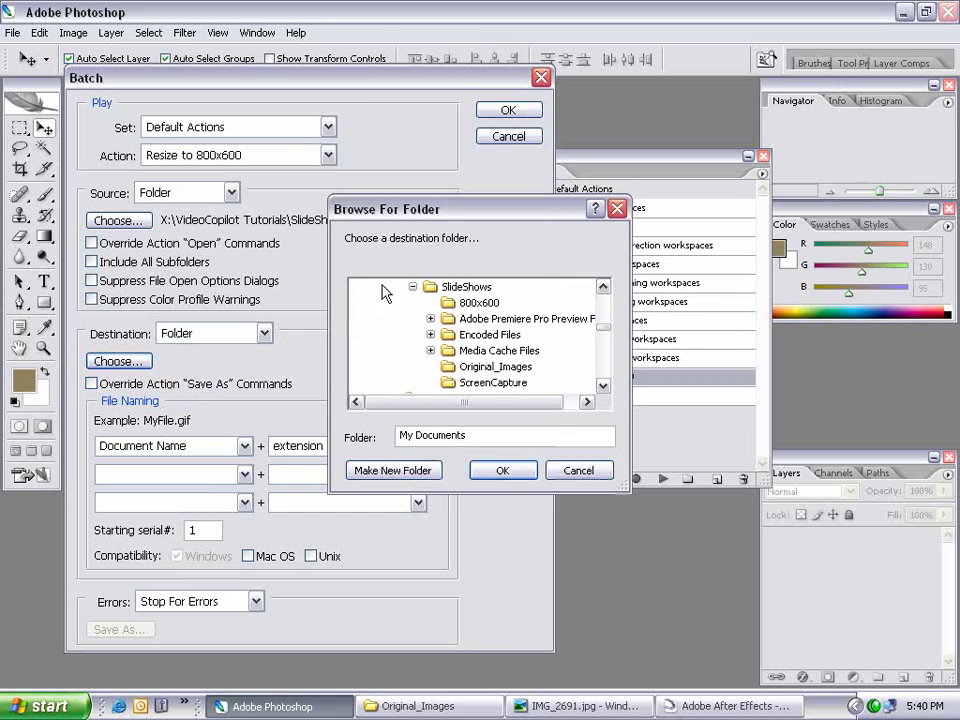
click(470, 303)
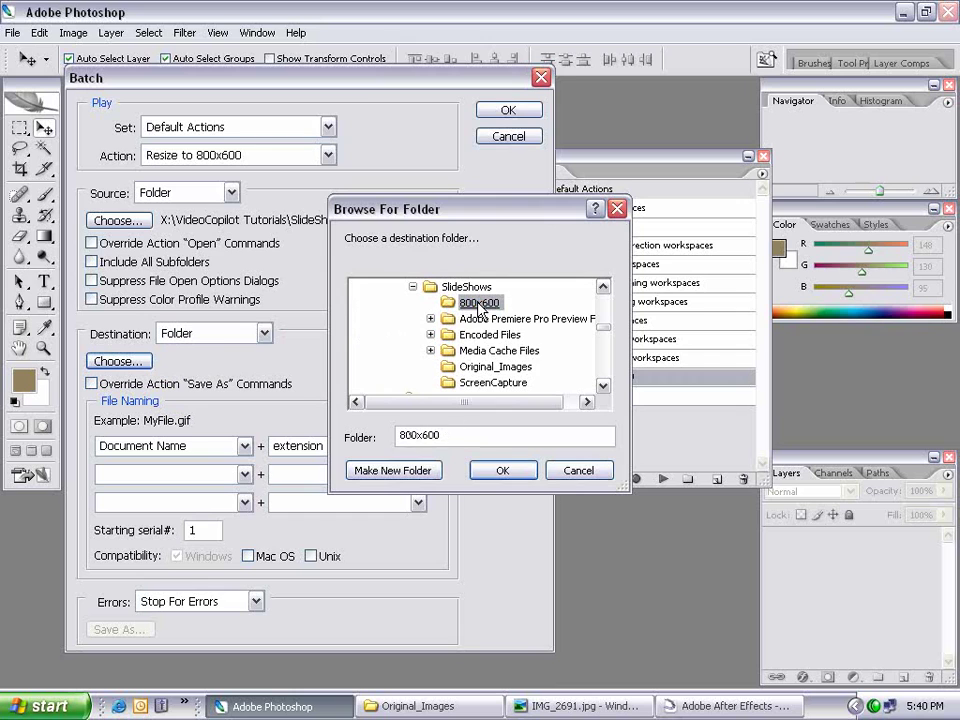
click(502, 472)
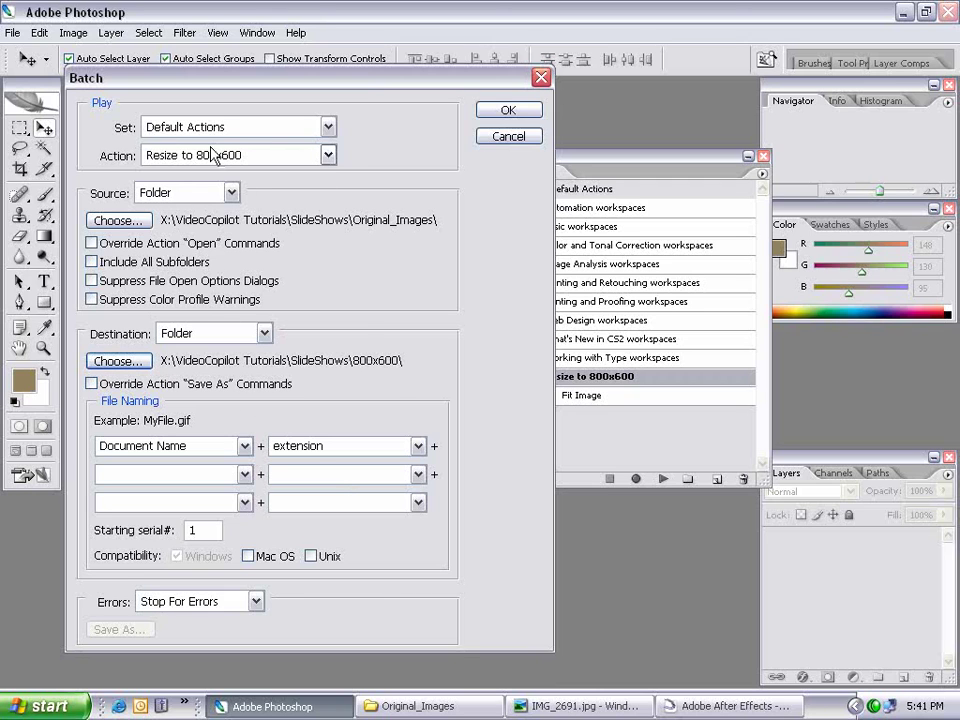
click(508, 112)
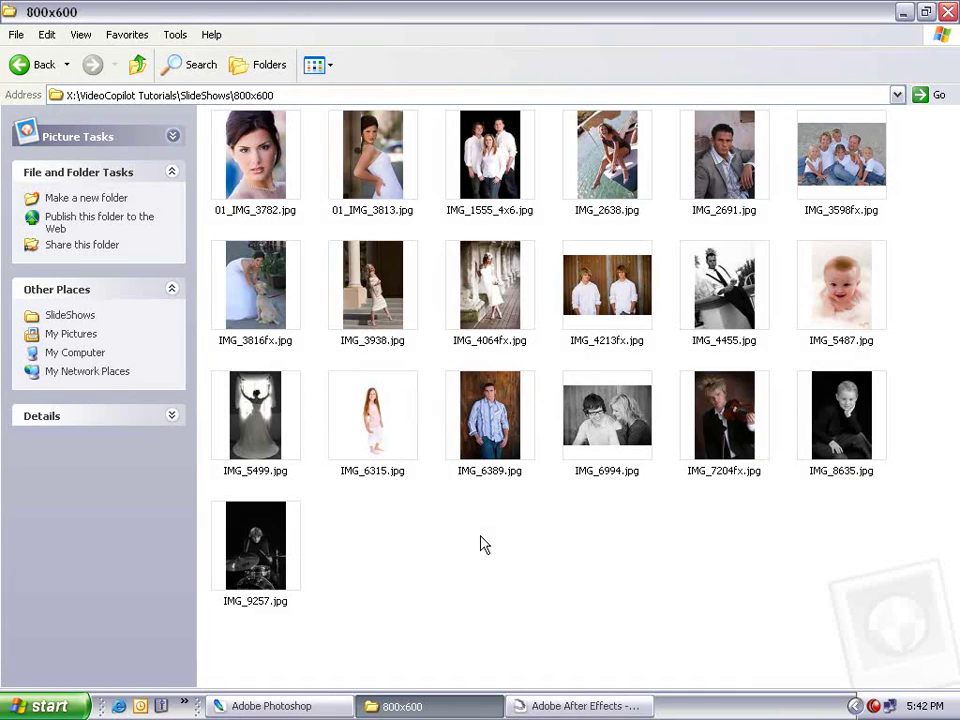
- Check the resized images in the viewer, then return to the SlideShows folder alongside After Effects
double_click(259, 152)
key(Right)
key(Right)
key(Right)
key(Right)
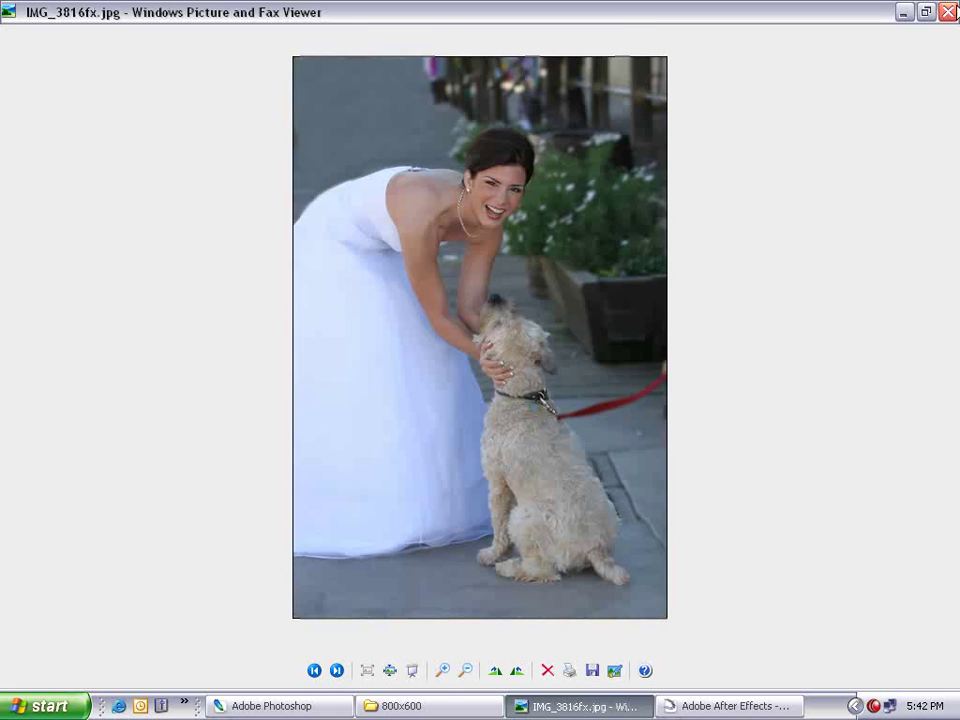
key(alt+F4)
click(481, 468)
key(BackSpace)
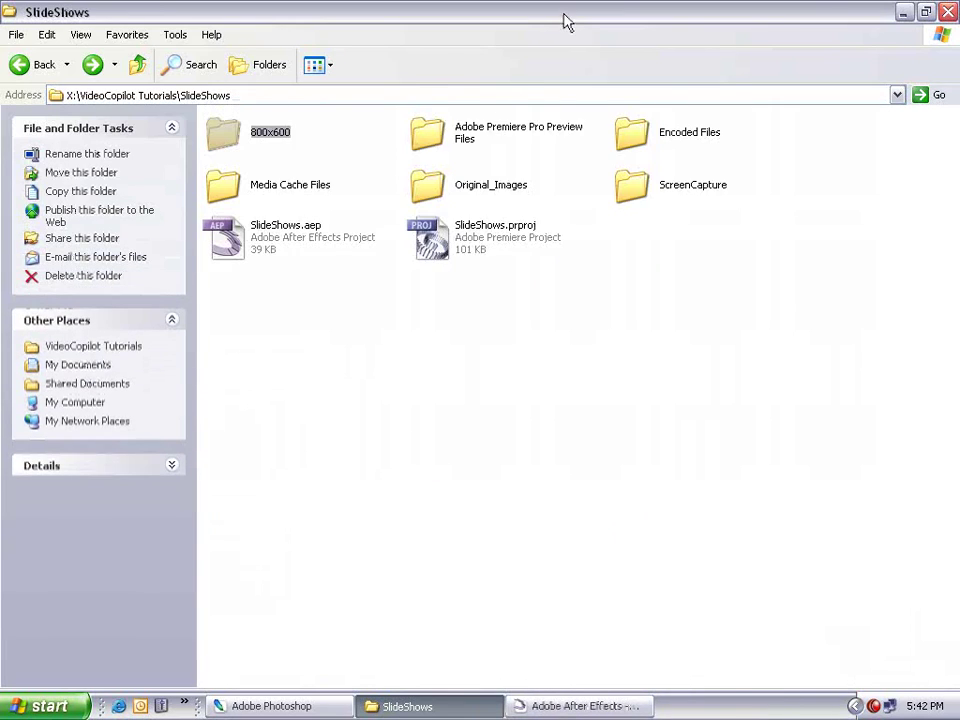
double_click(568, 20)
drag(530, 12, 546, 13)
click(568, 703)
click(441, 710)
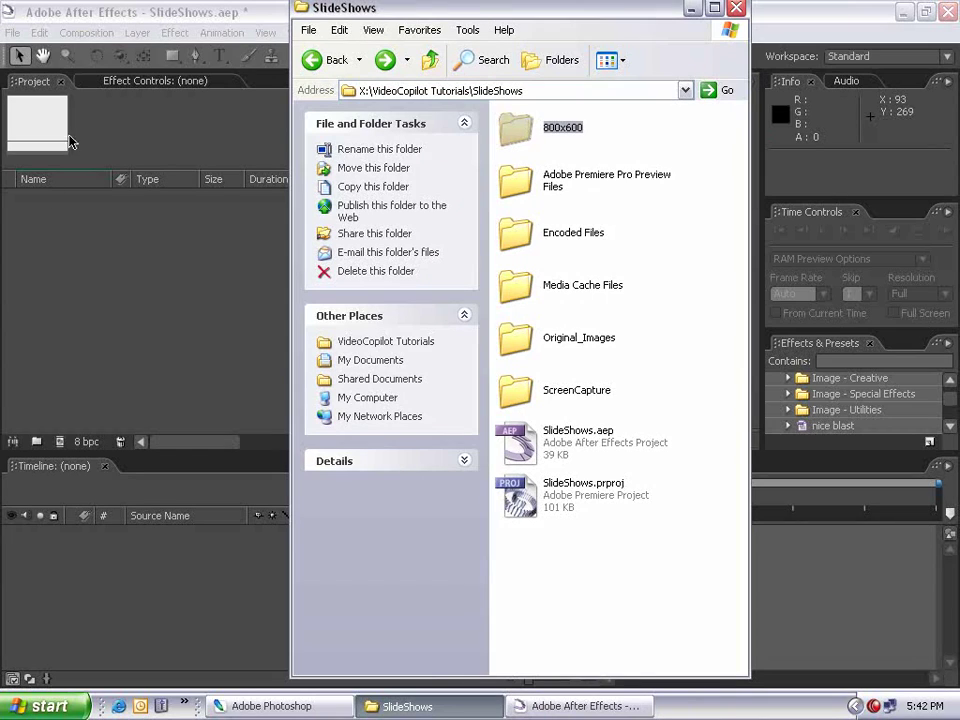
- Import the 800x600 folder into the After Effects Project panel and expand it
drag(527, 147, 110, 281)
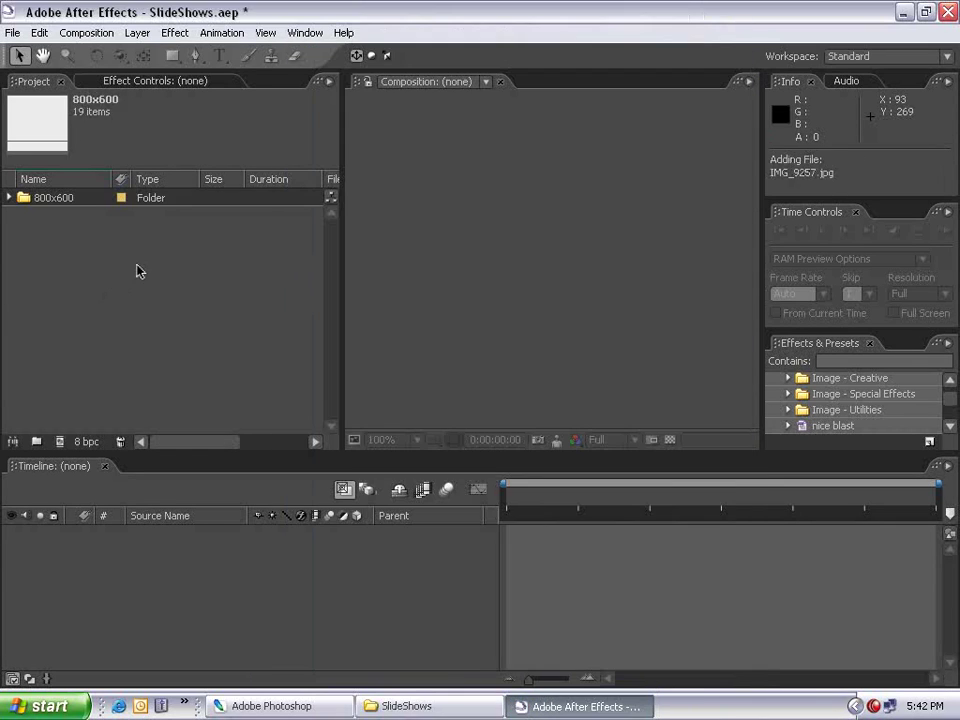
click(14, 198)
click(86, 216)
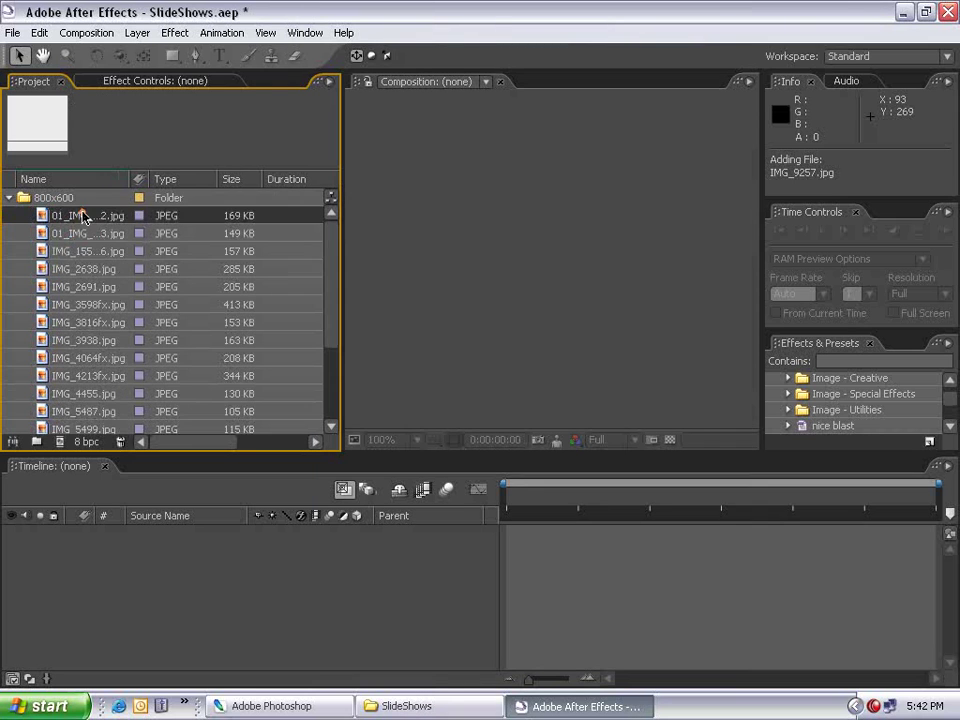
drag(332, 227, 327, 313)
scroll(327, 313, up, 5)
click(11, 197)
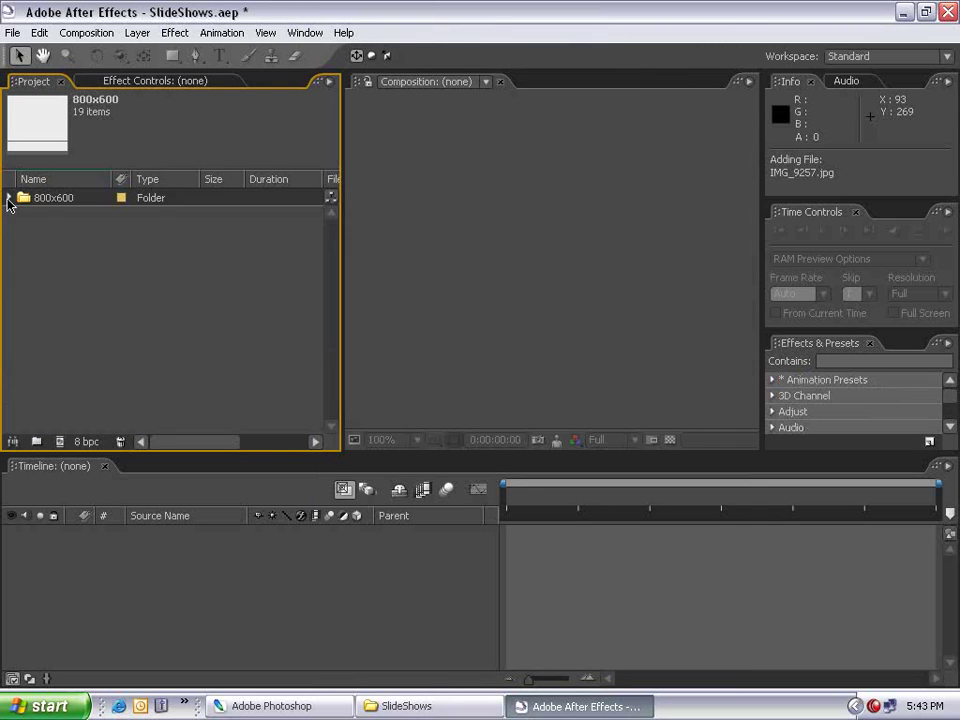
click(11, 197)
- Select all images from 01_IMG_3782.jpg down and drop them on New Composition
click(75, 216)
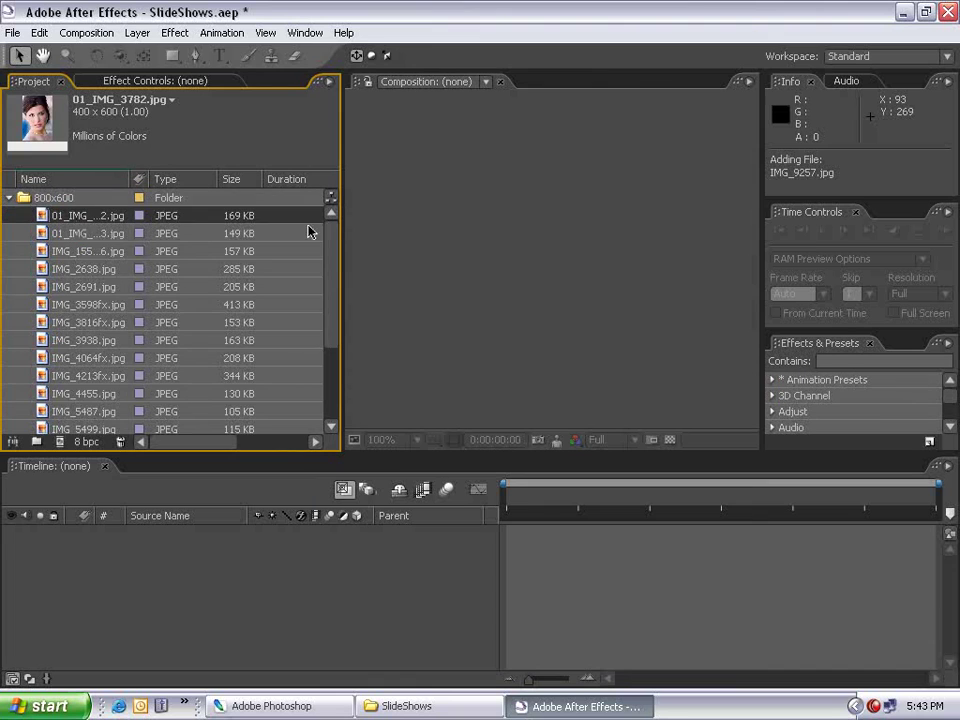
mouse_move(328, 231)
mouse_down()
mouse_move(339, 358)
mouse_move(327, 236)
mouse_up()
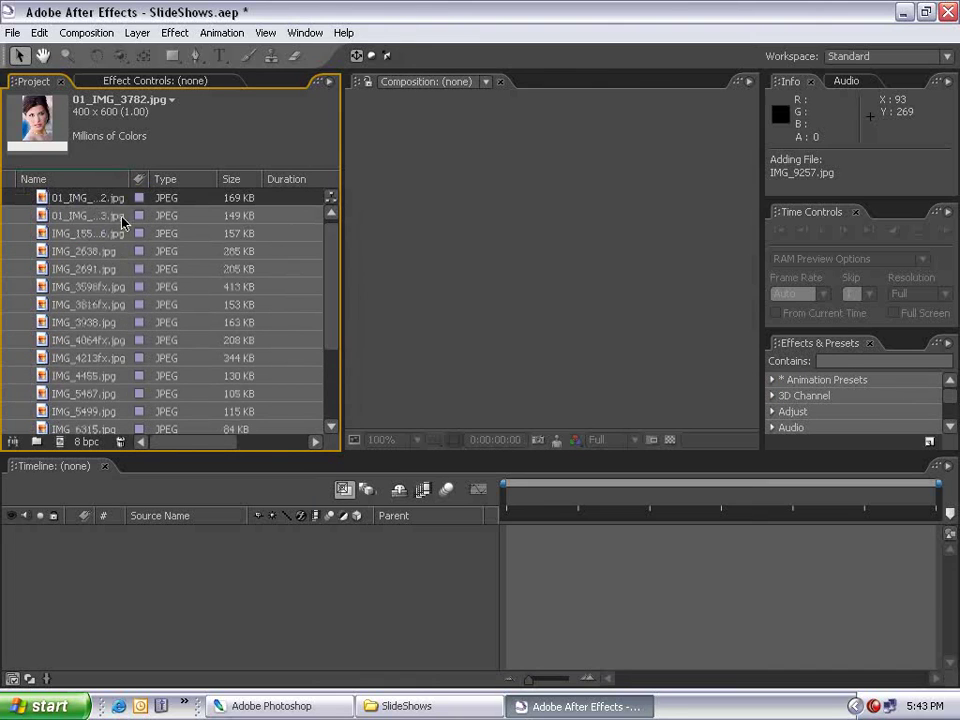
scroll(321, 222, up, 1)
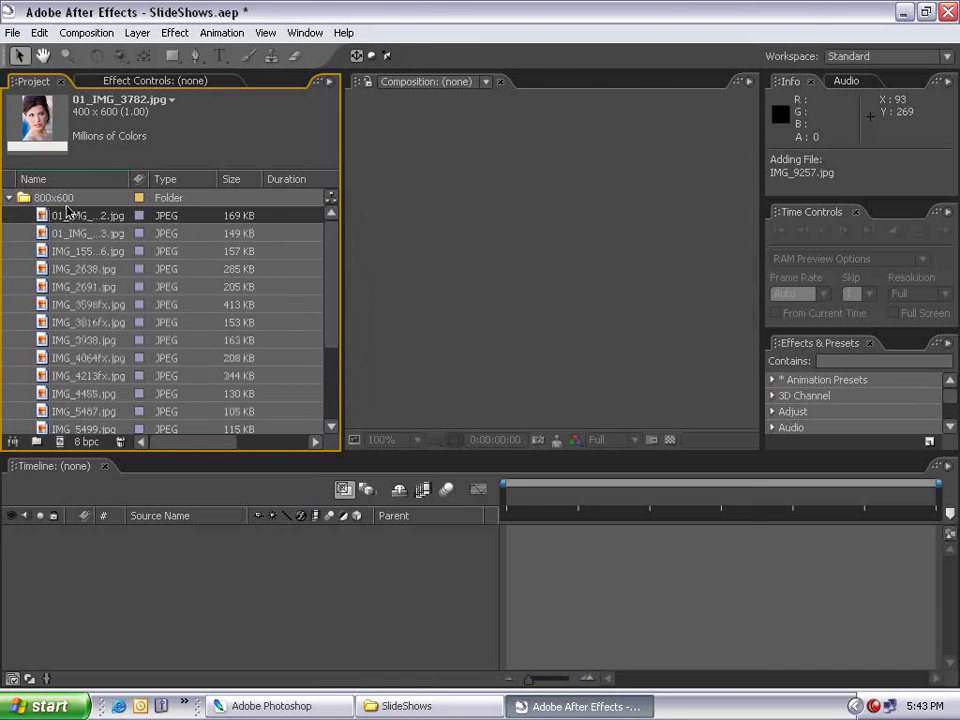
drag(332, 251, 328, 354)
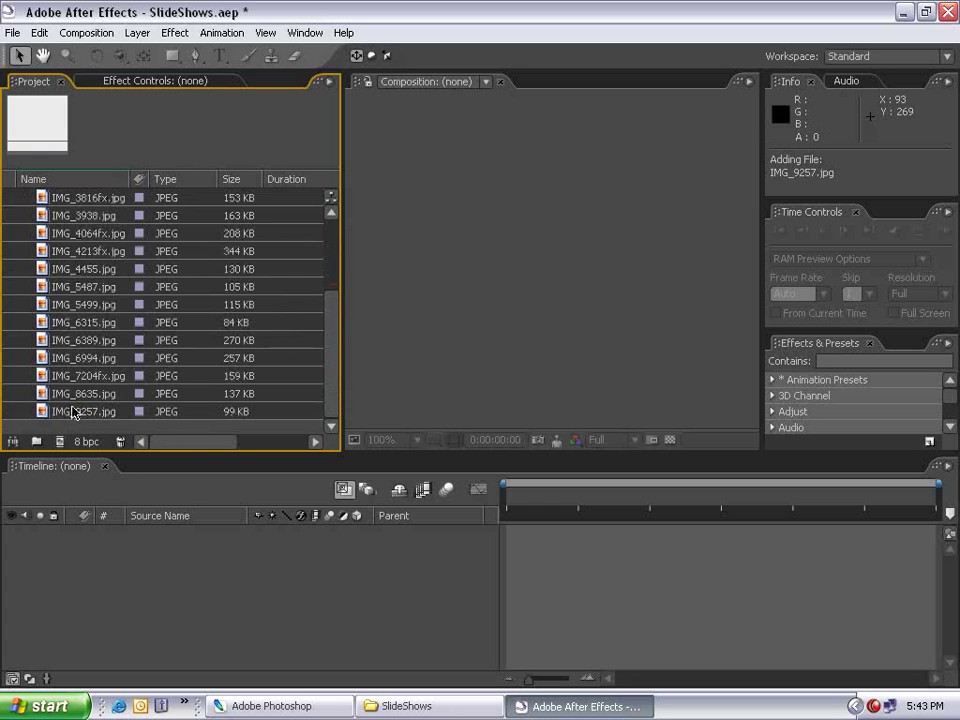
drag(72, 413, 60, 445)
drag(420, 124, 385, 133)
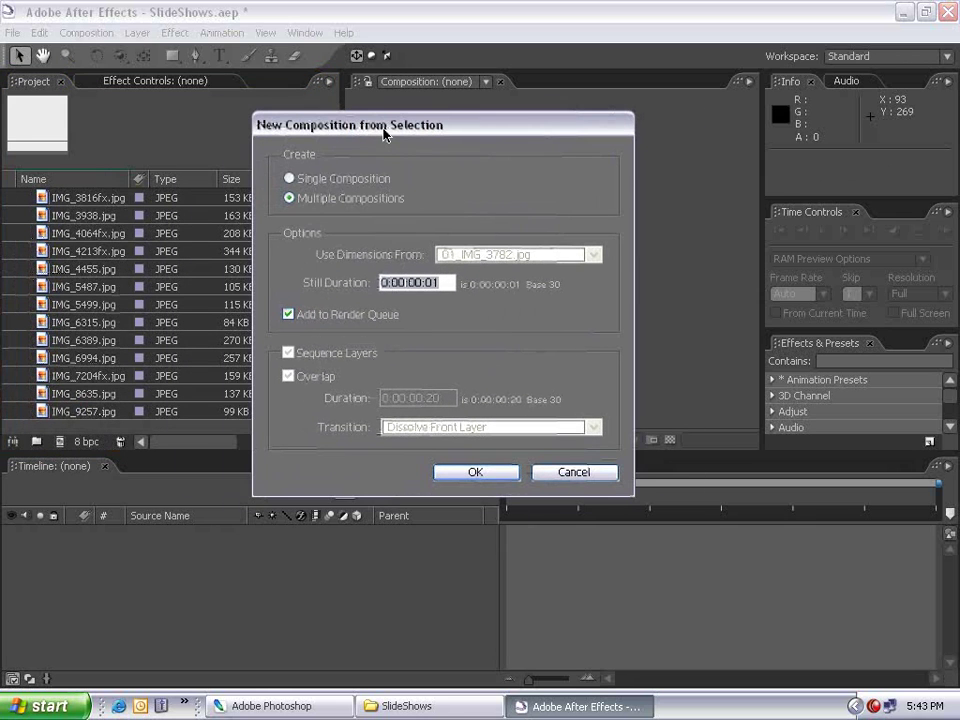
- Make a single composition sized from 01_IMG_3782.jpg, with 0:00:04:00 stills and 20-frame overlaps
click(289, 178)
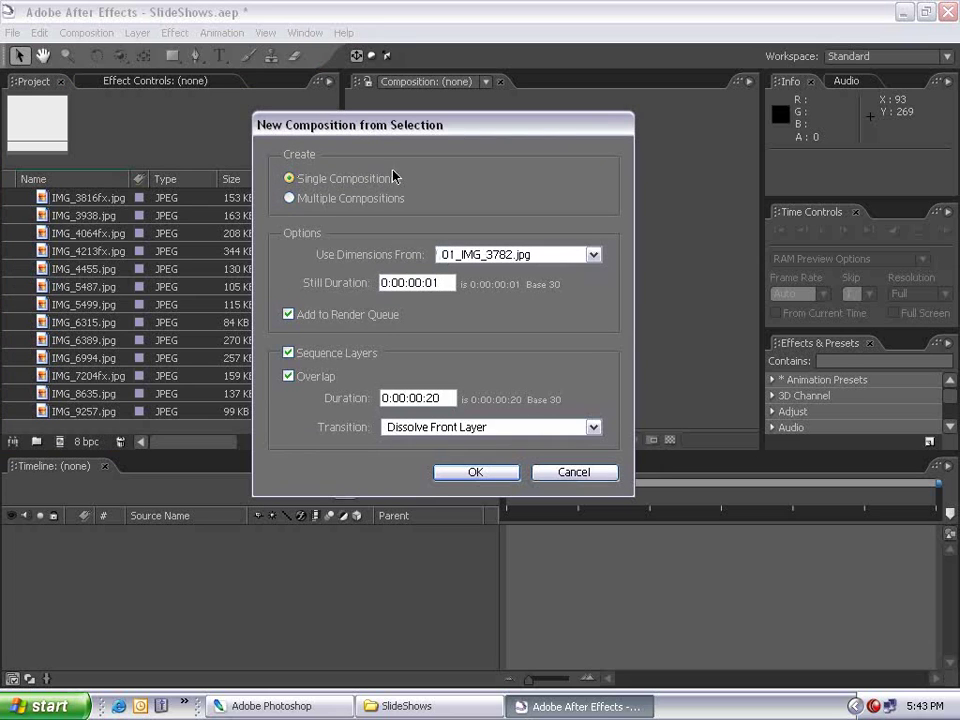
click(446, 254)
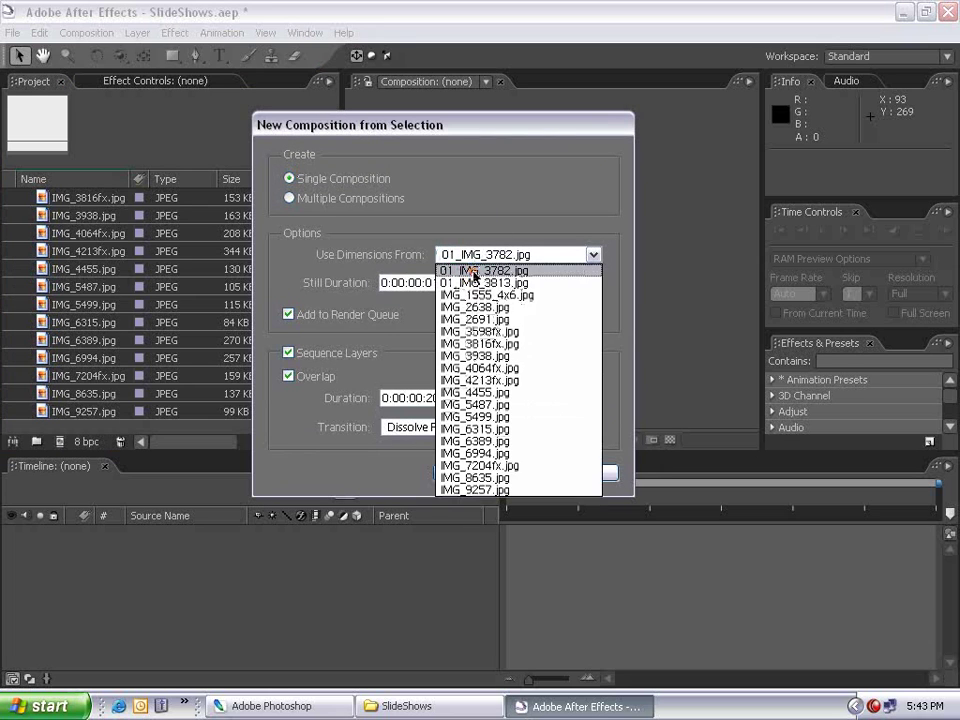
click(473, 270)
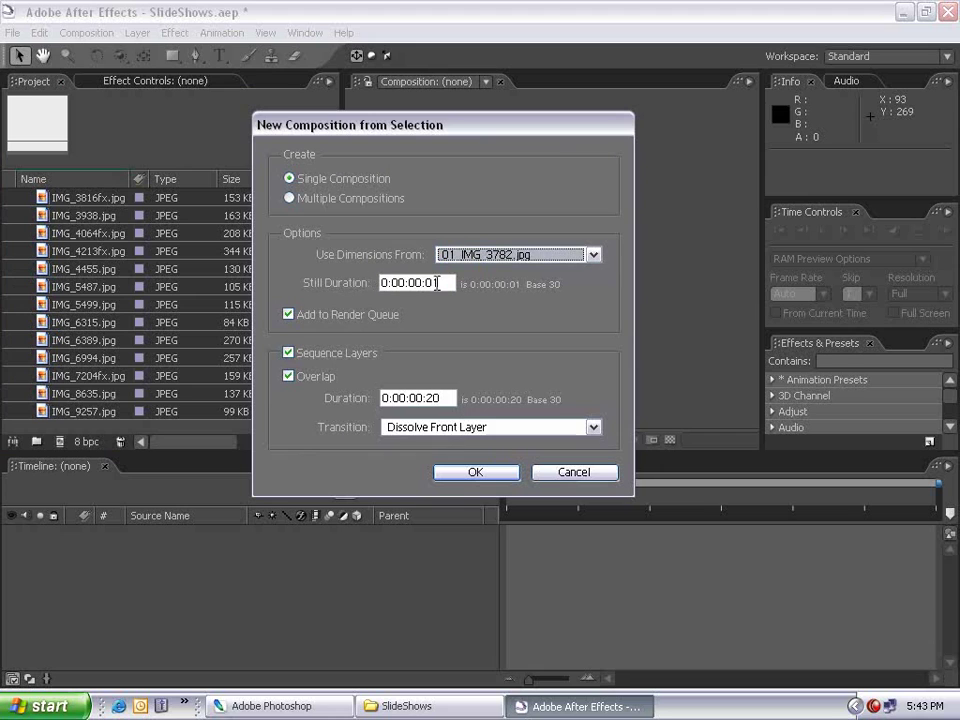
double_click(437, 283)
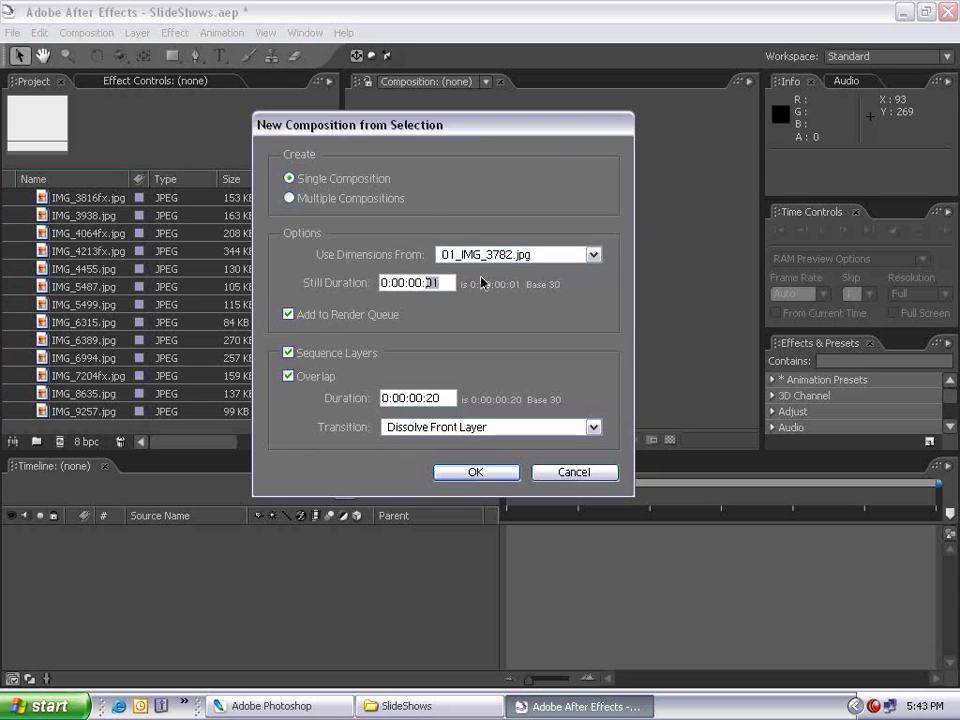
text(00)
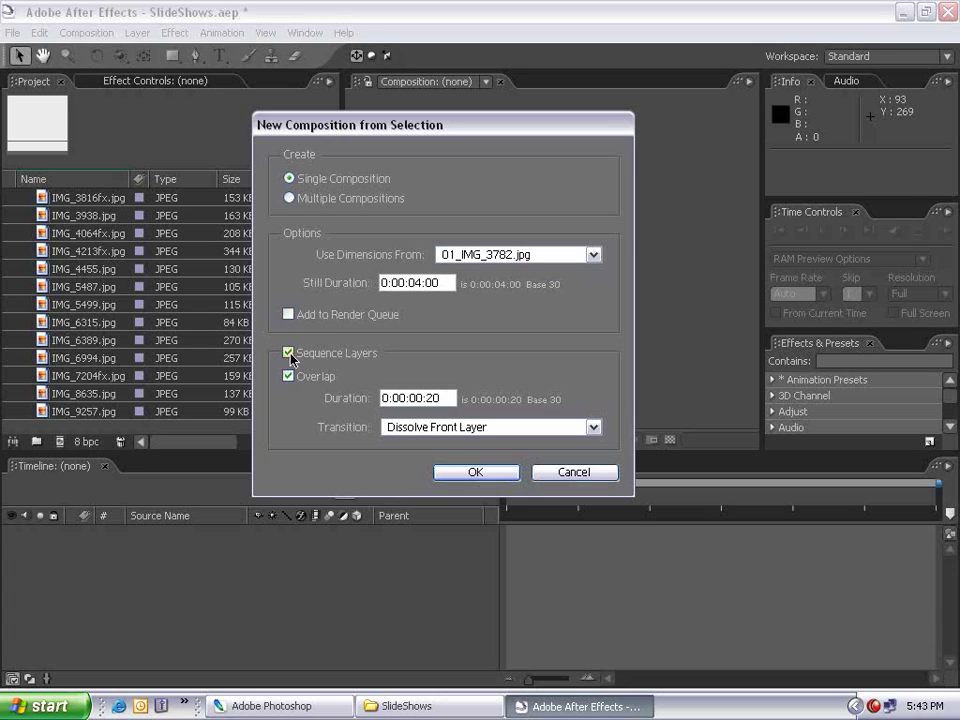
drag(446, 398, 424, 398)
click(432, 398)
- Create the sequenced composition and preview it at 50% around six seconds in
click(474, 473)
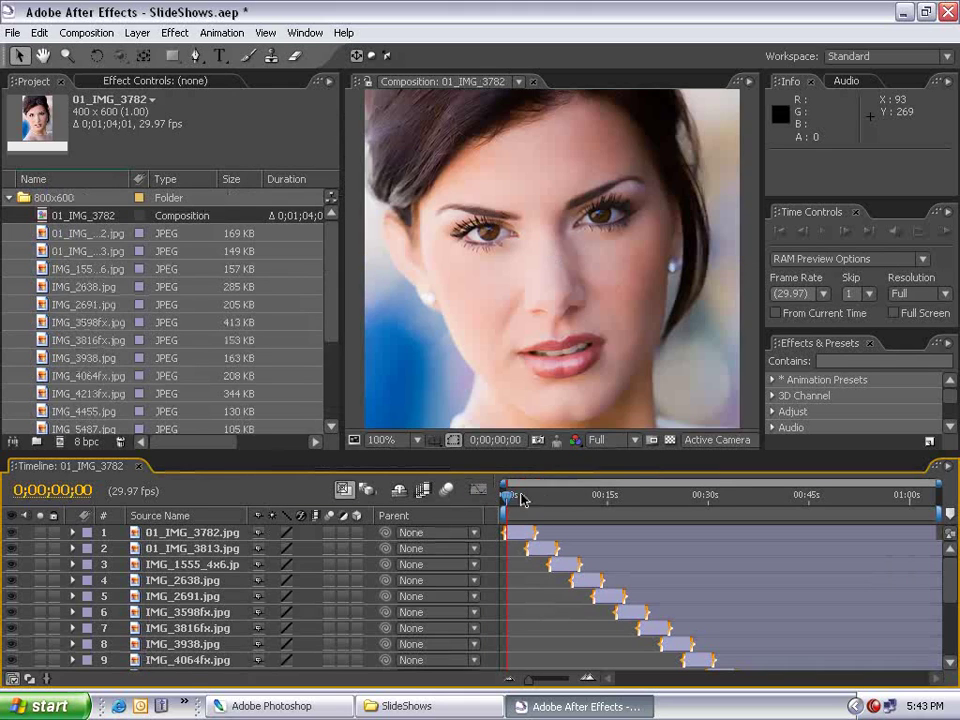
key(comma)
drag(525, 508, 622, 508)
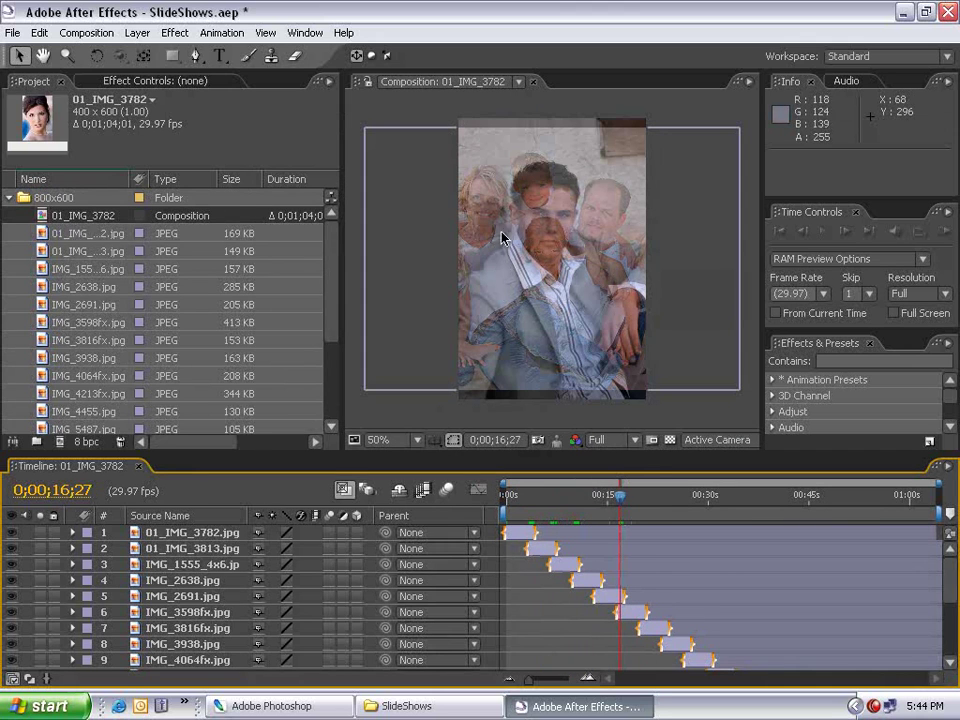
- Change the composition to the NTSC DV 720x480 preset and scrub through the dissolves
click(86, 33)
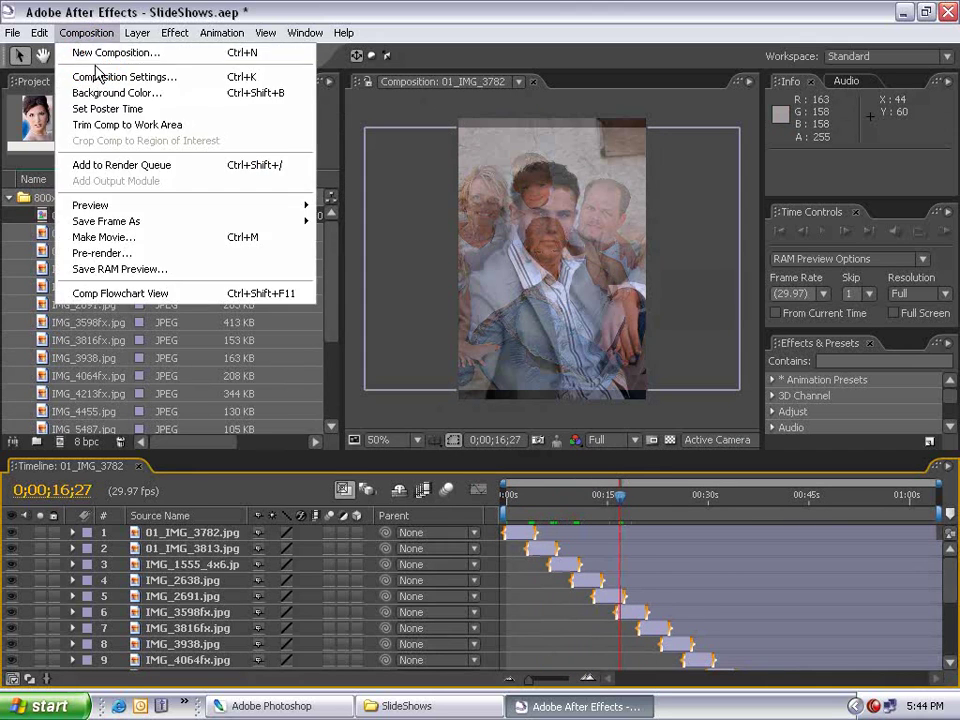
click(66, 77)
click(433, 209)
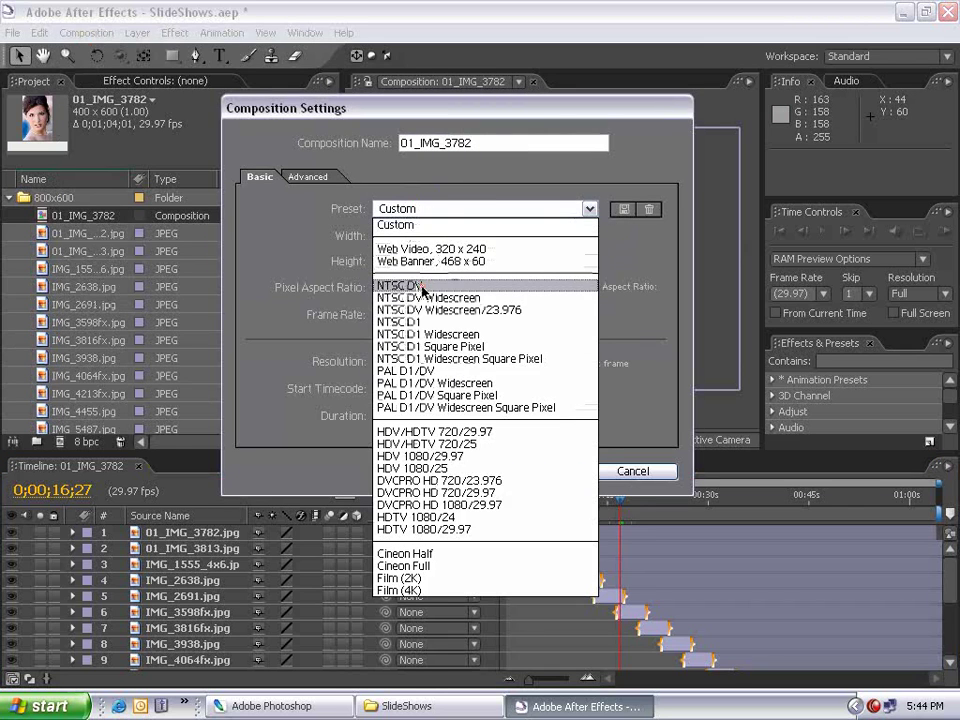
click(398, 288)
click(531, 470)
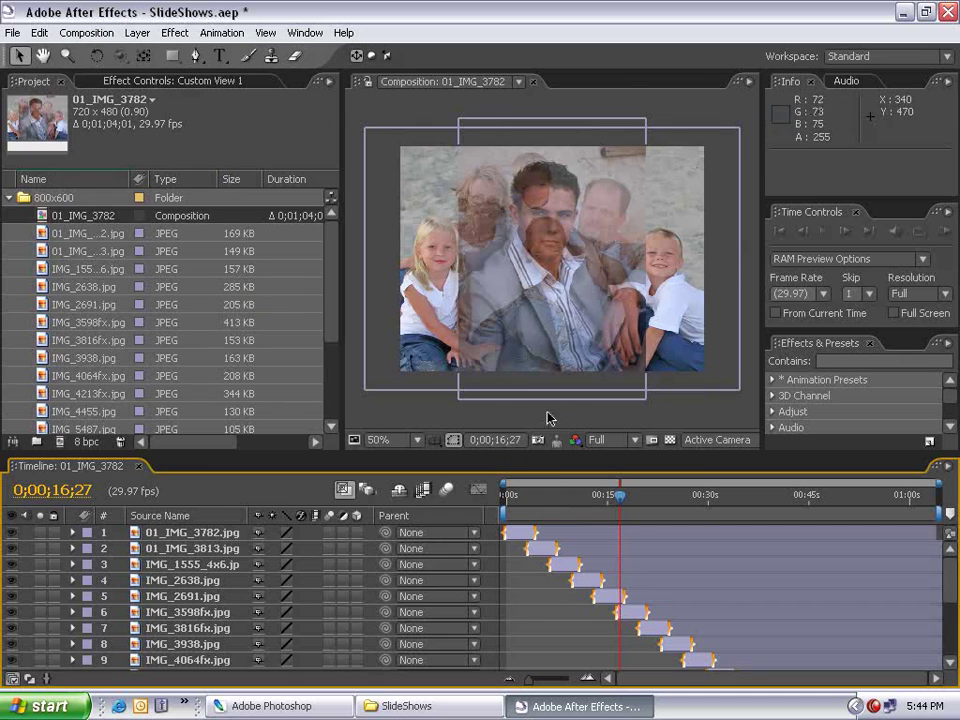
click(533, 496)
drag(533, 496, 504, 530)
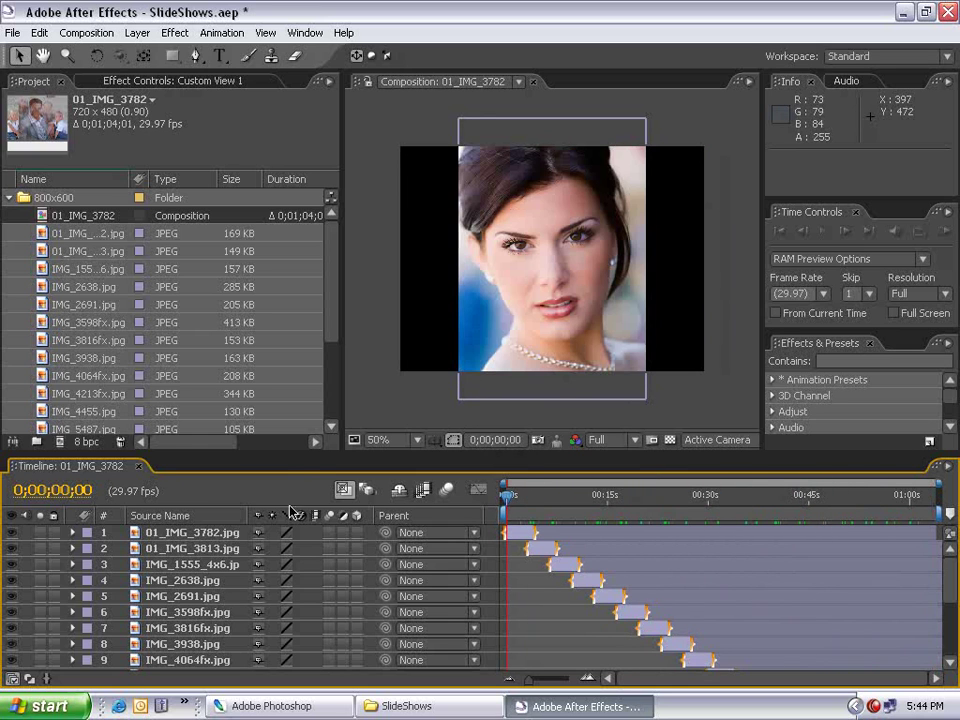
drag(300, 454, 300, 372)
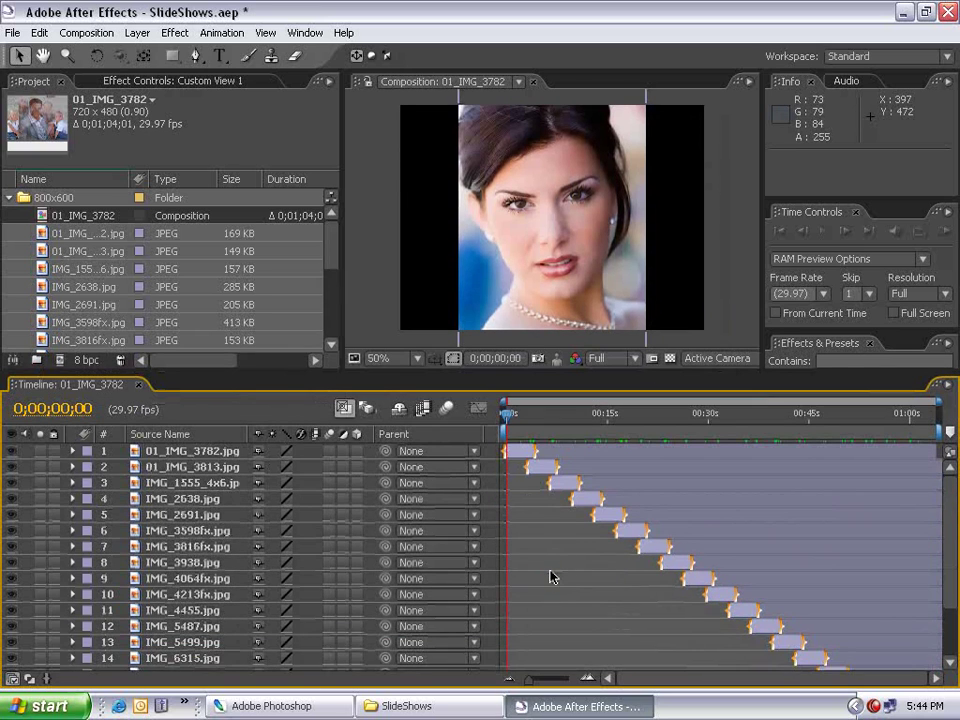
- Delete the 01_IMG_3782 composition from the project
click(60, 215)
key(Delete)
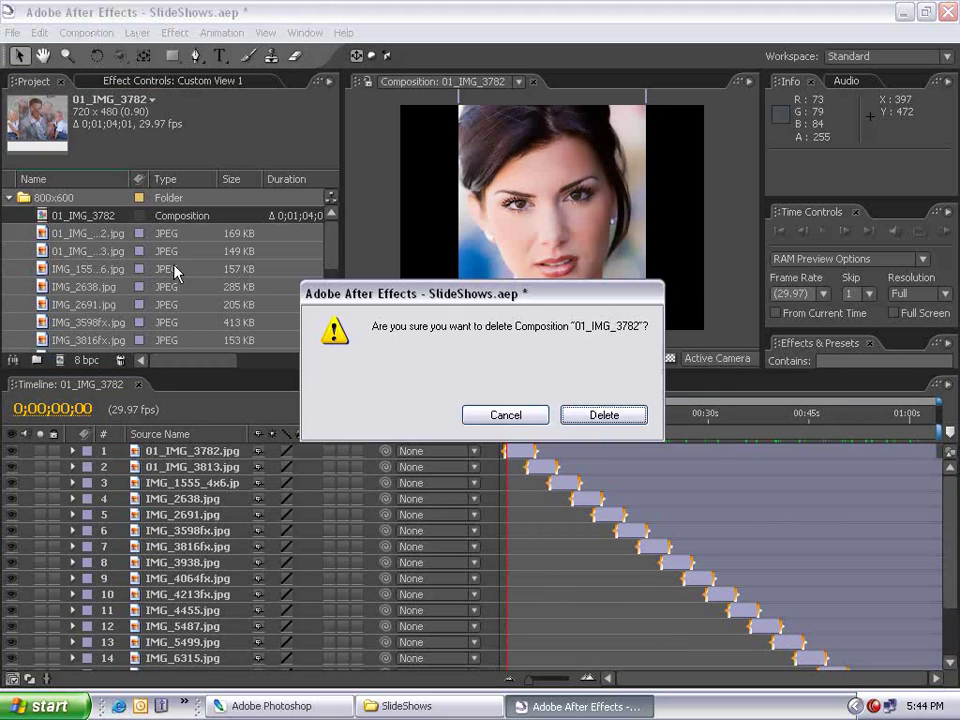
click(628, 414)
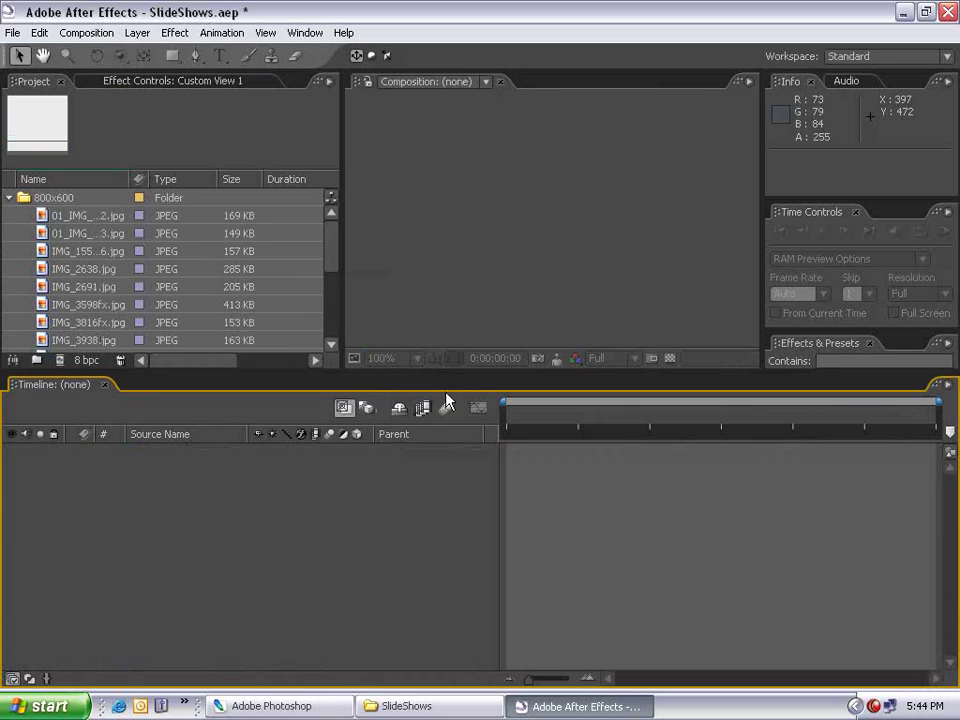
- Create a new NTSC DV composition with a duration of 0;00;04;00
click(87, 32)
click(62, 51)
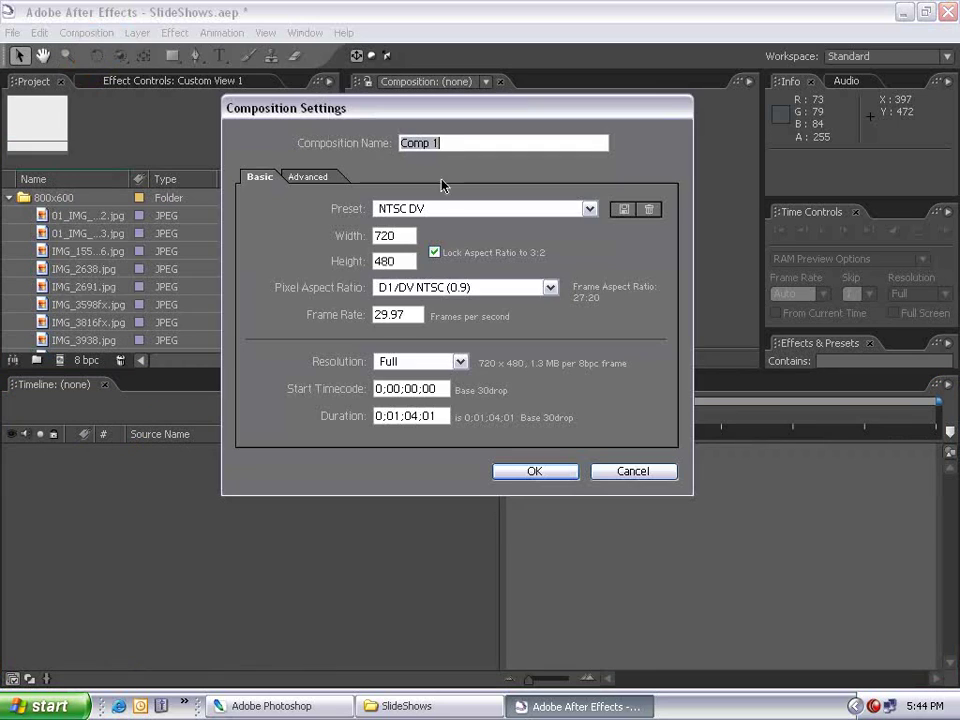
click(410, 210)
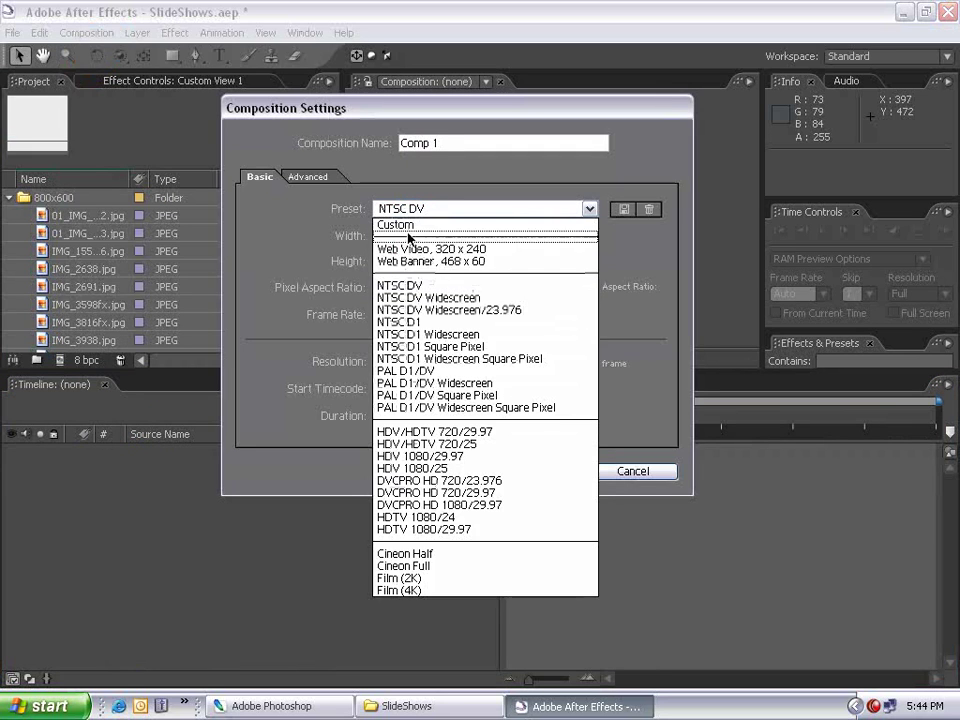
click(399, 289)
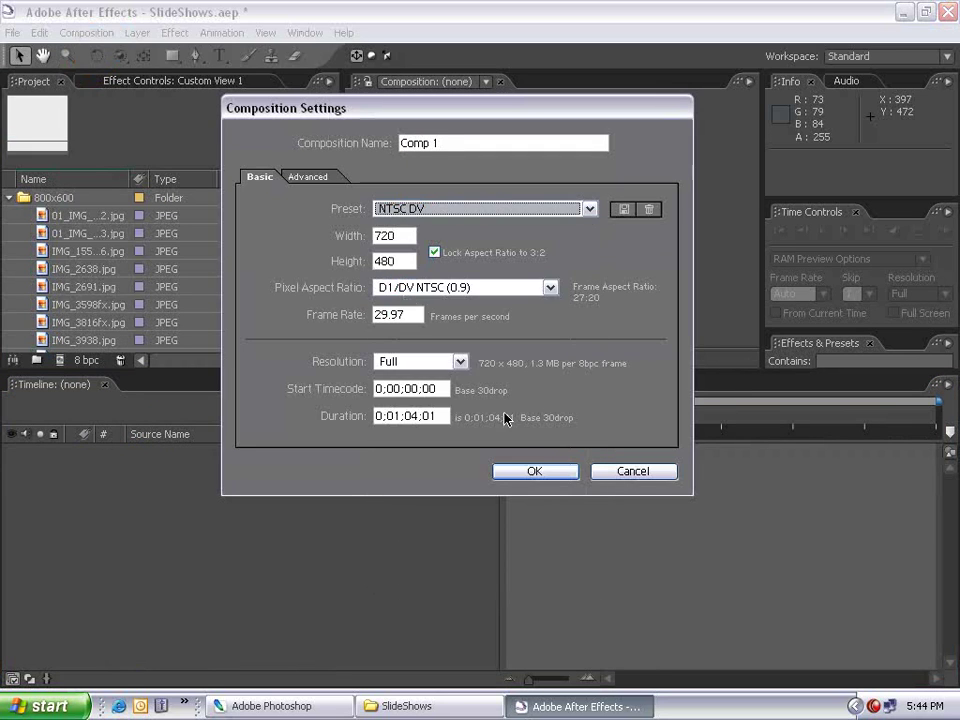
click(397, 415)
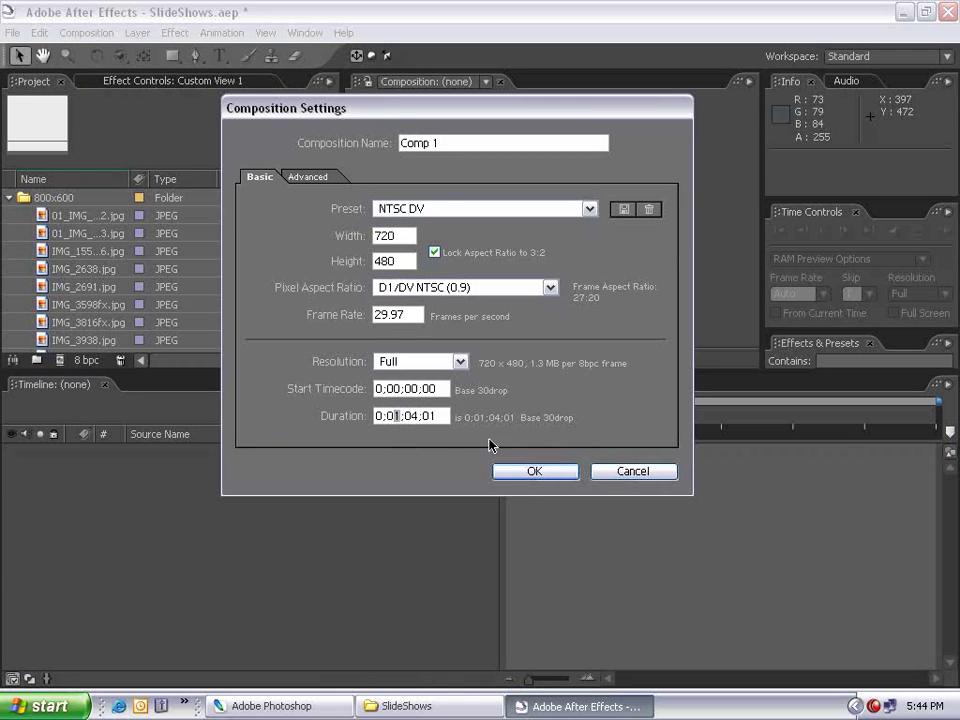
text(0)
click(441, 416)
key(BackSpace)
- Create Comp 1 at four seconds and rearrange the project and timeline panels
click(538, 474)
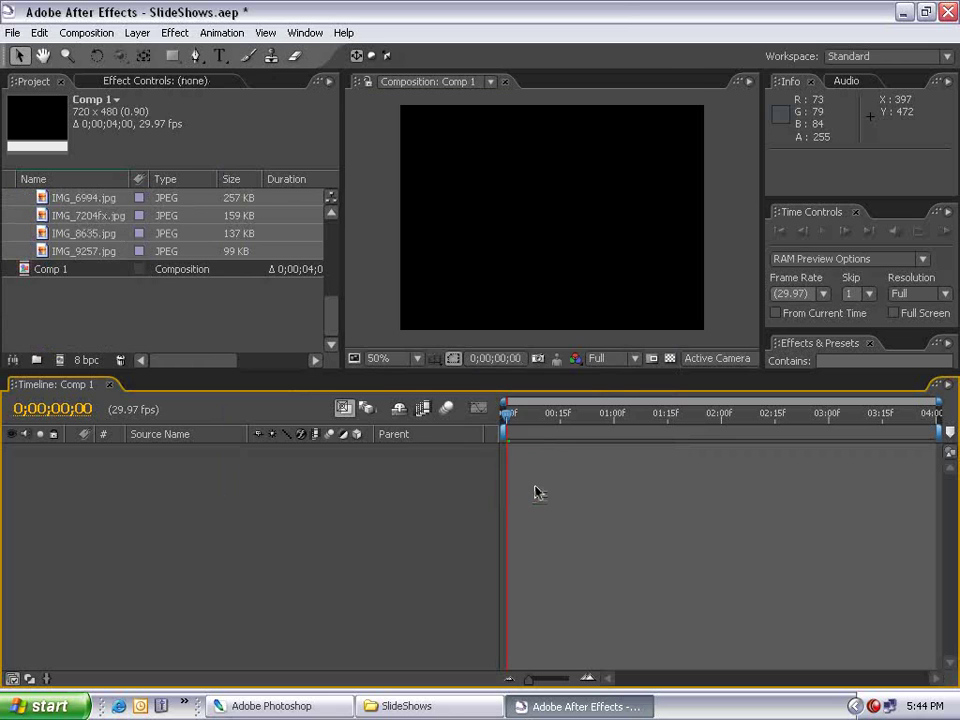
drag(530, 434, 448, 450)
drag(339, 320, 298, 231)
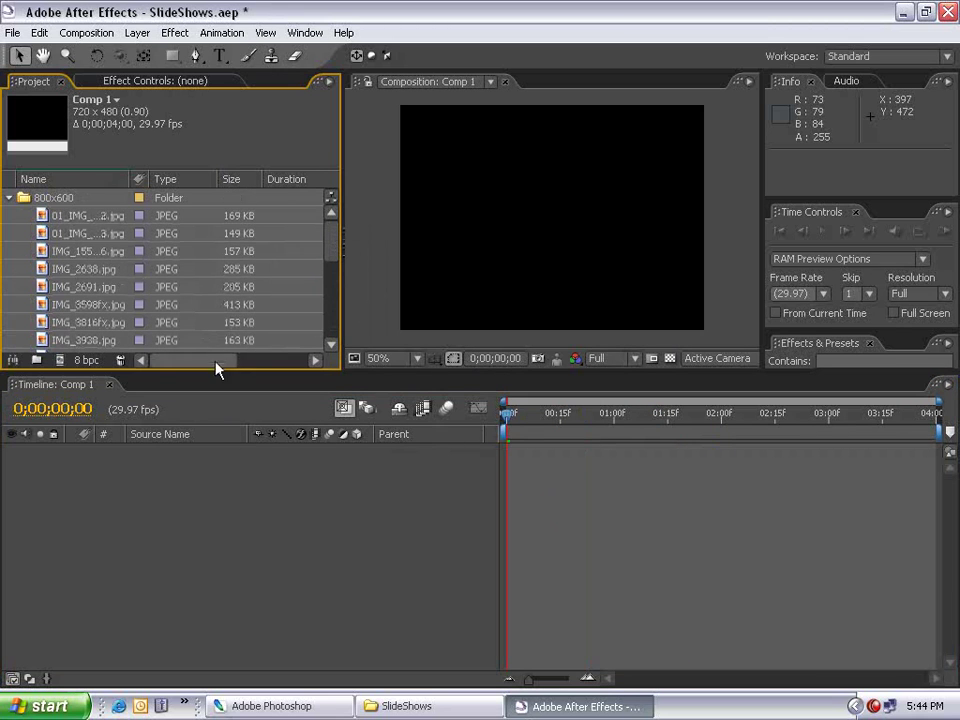
drag(214, 373, 246, 561)
click(318, 215)
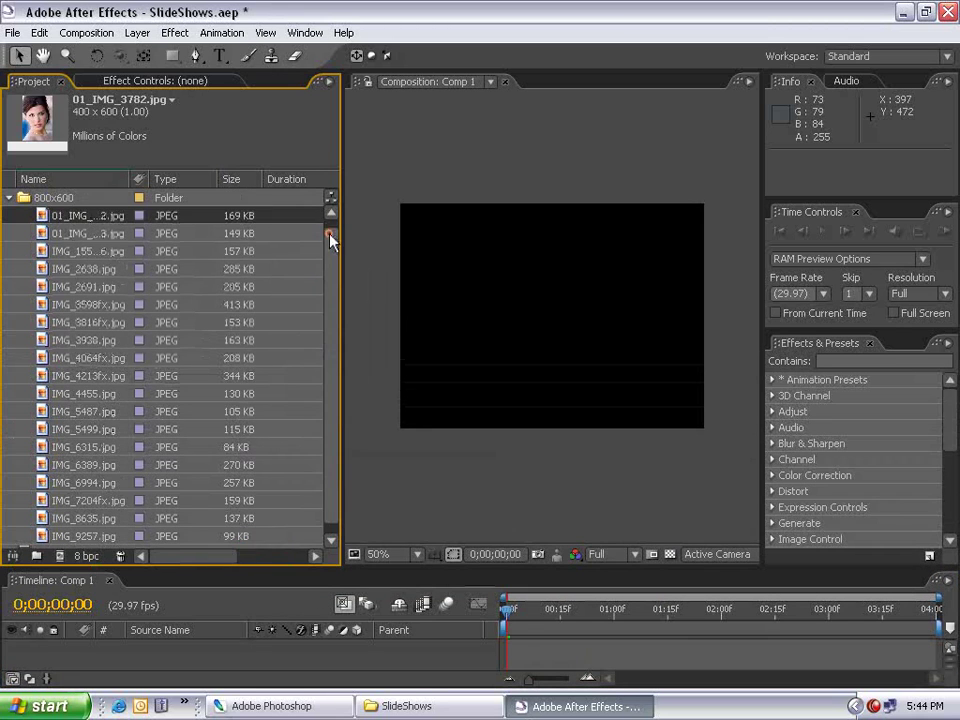
drag(326, 240, 330, 262)
click(66, 519)
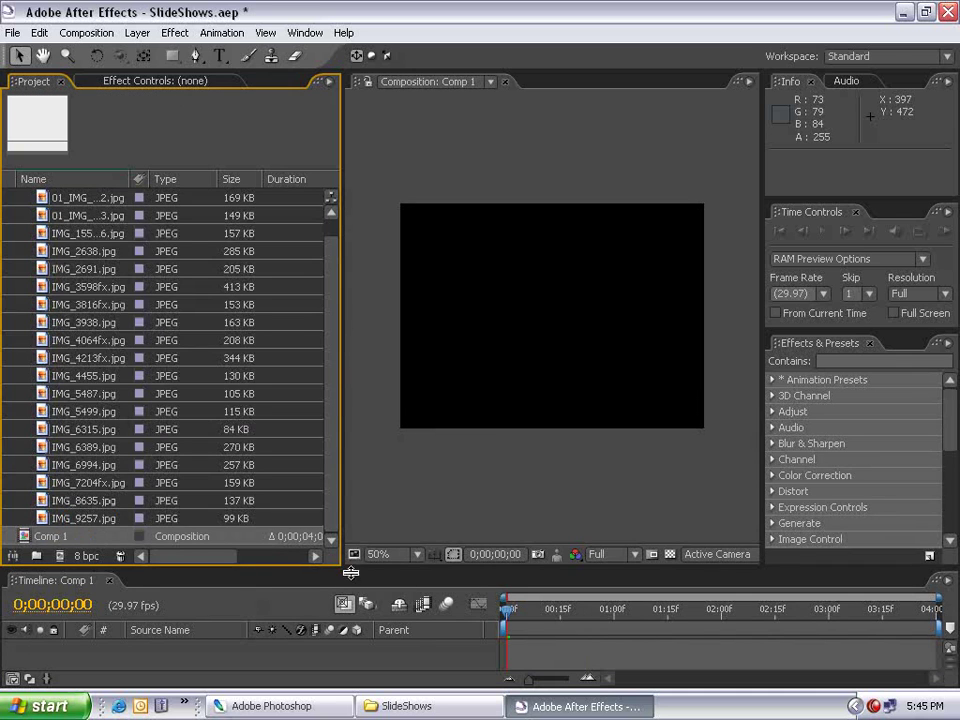
drag(343, 565, 321, 455)
- Add the 800x600 folder's photos as layers in Comp 1 and review the photo list
drag(52, 197, 525, 553)
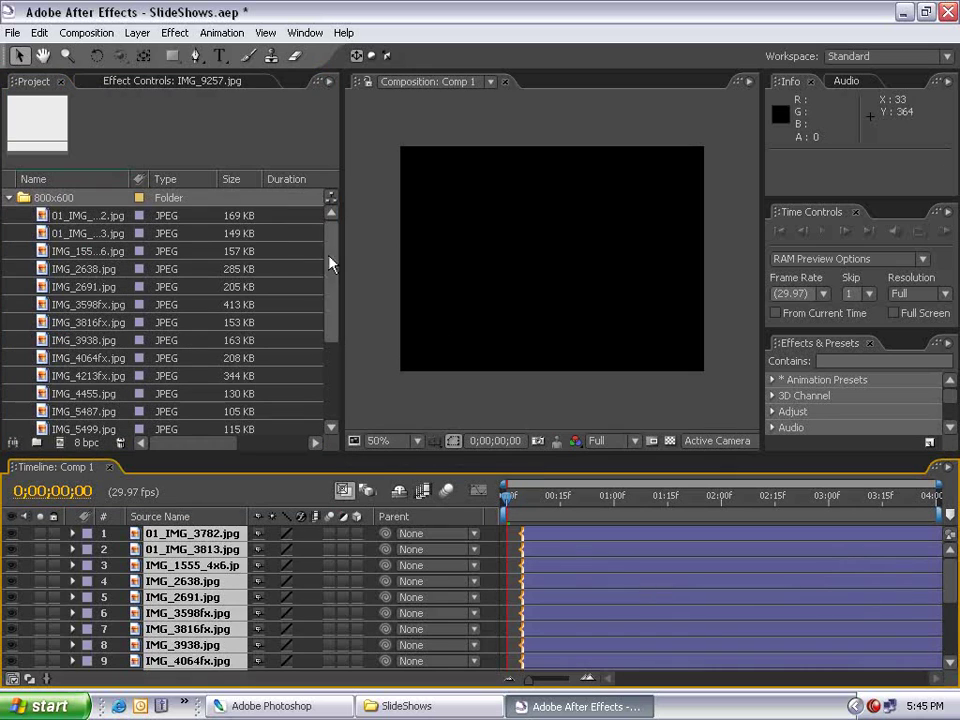
click(62, 195)
click(64, 215)
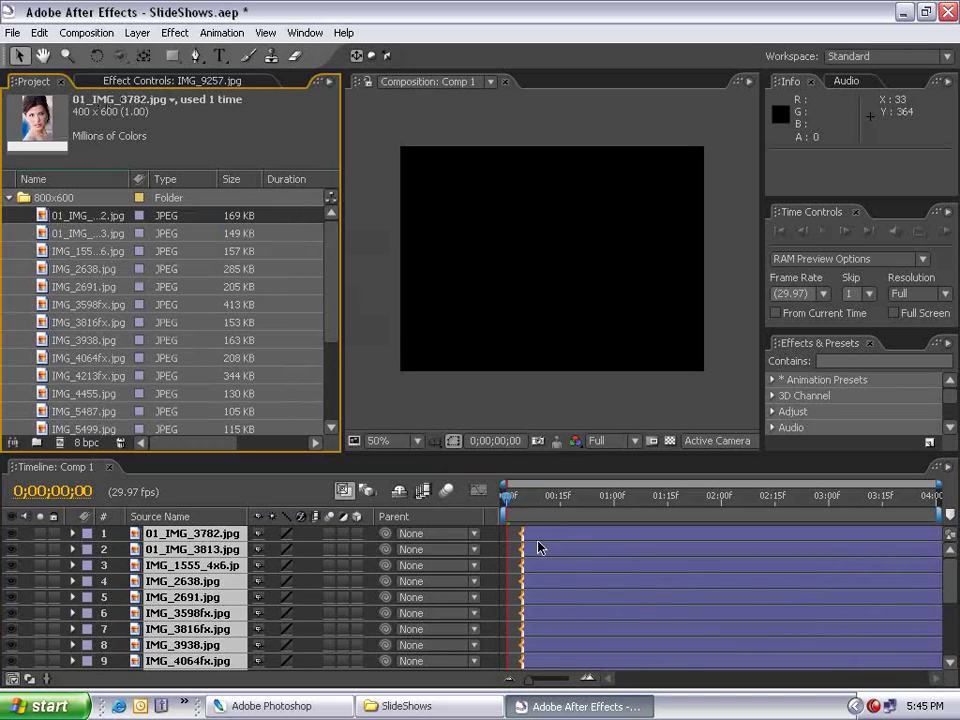
key(Down)
key(Down)
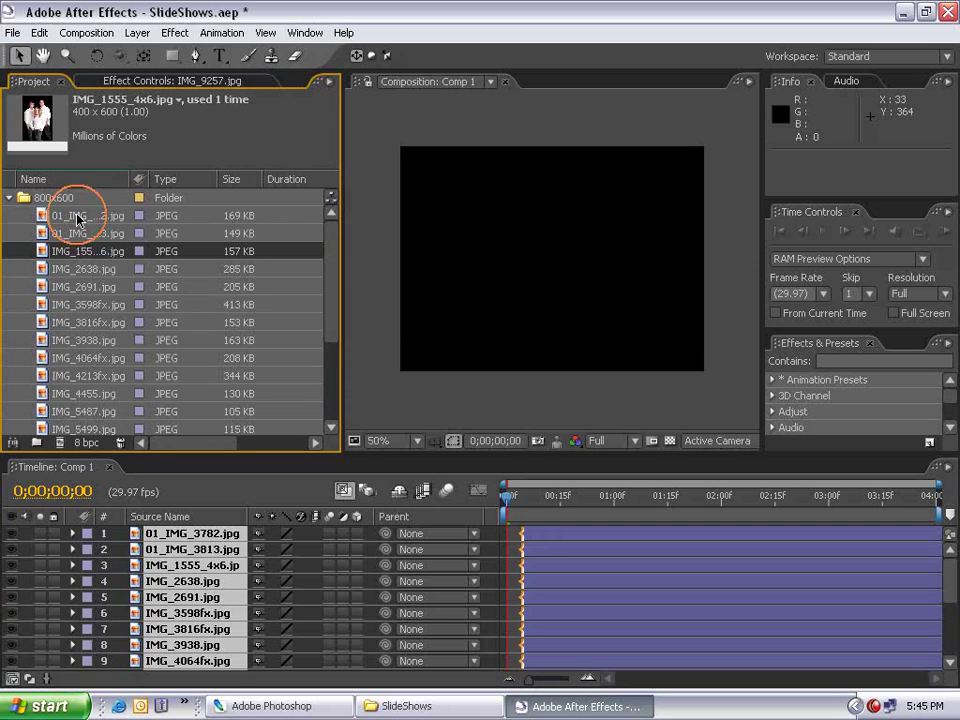
click(75, 215)
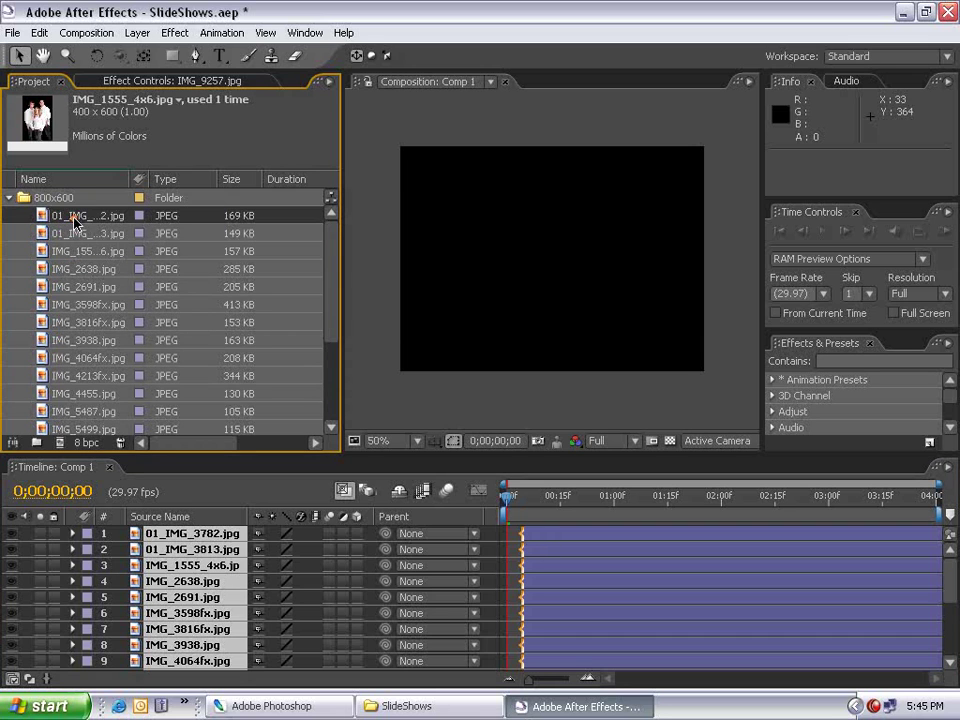
click(79, 322)
ctrl+click(80, 285)
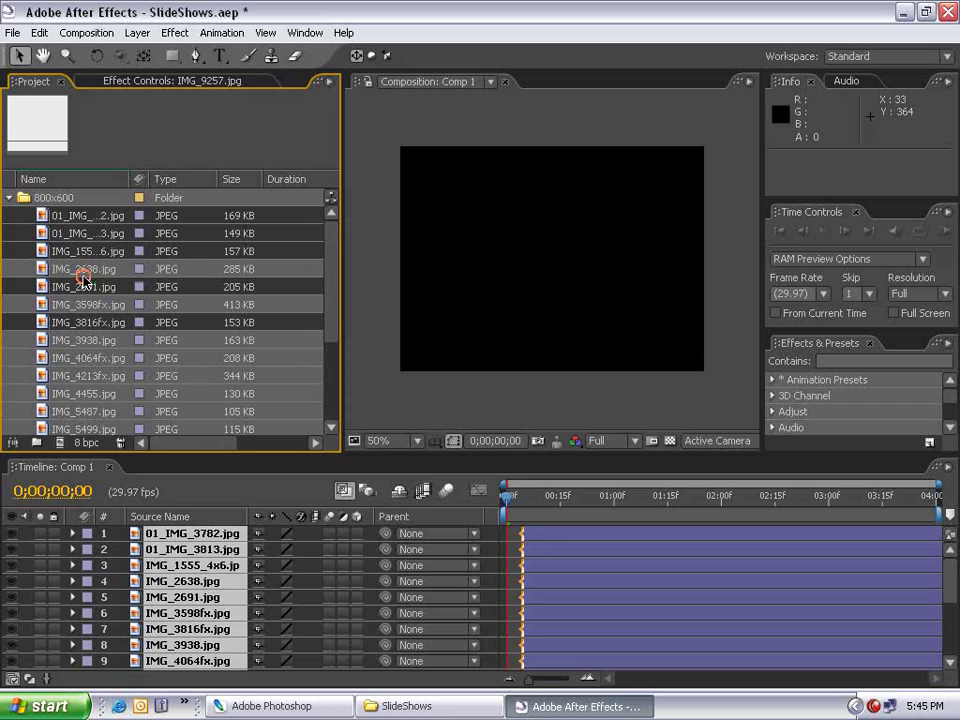
click(100, 340)
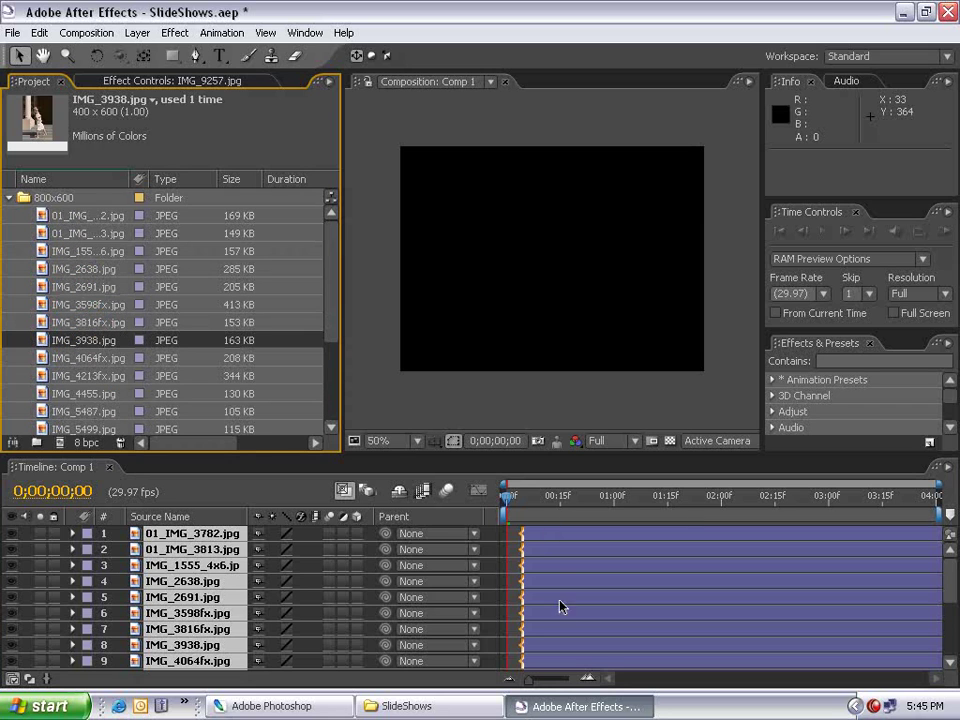
- Select all 19 layers and align every in point to the comp start
click(538, 540)
key(ctrl+a)
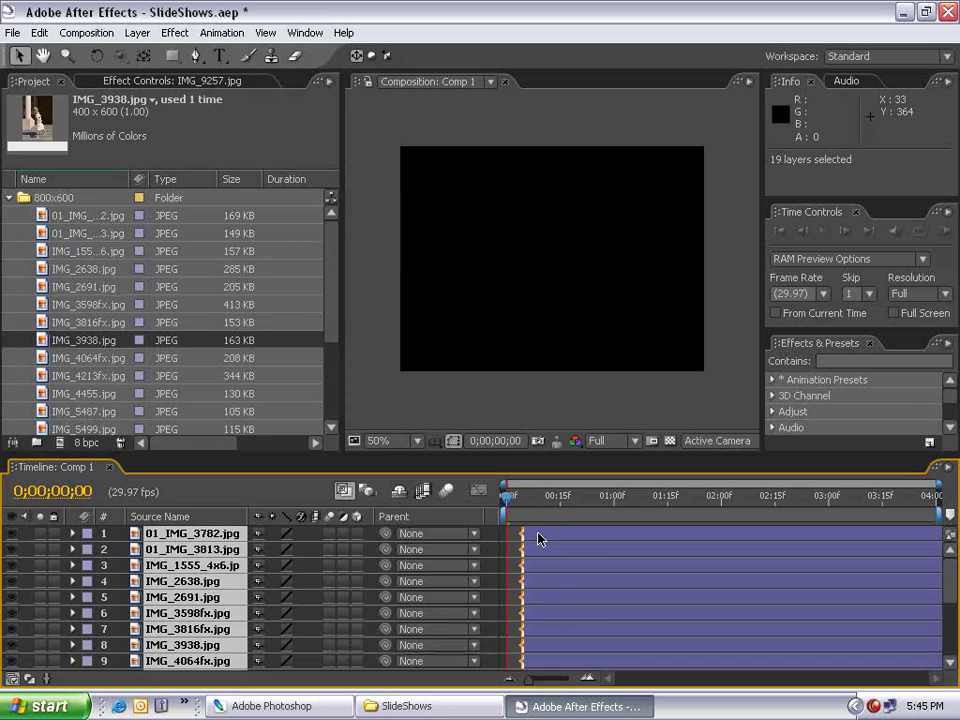
key(alt+Home)
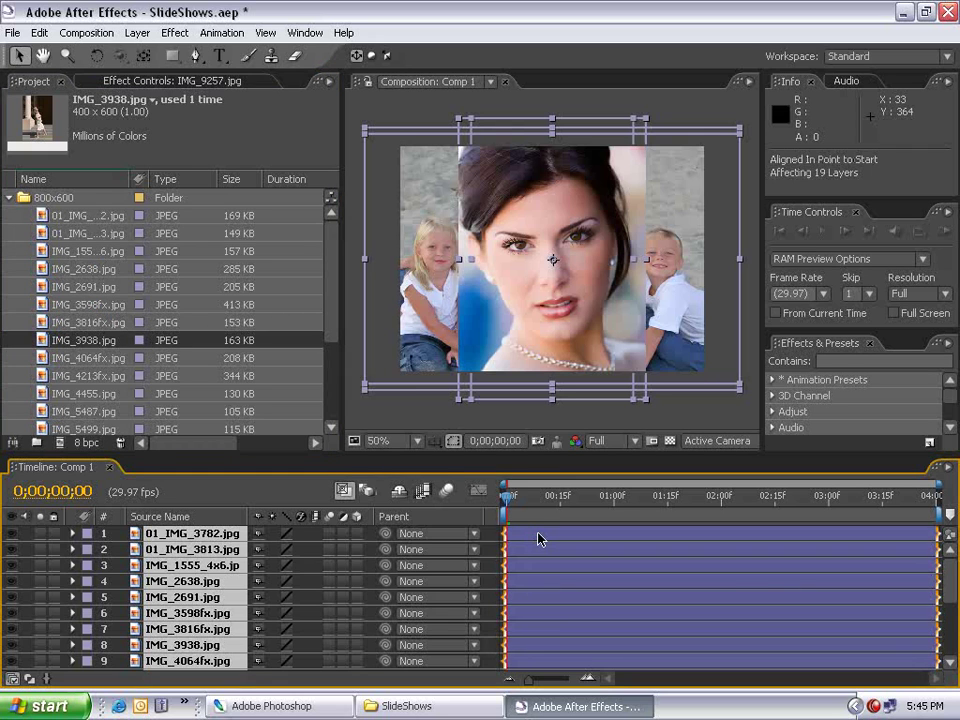
drag(508, 495, 627, 516)
- Solo 01_IMG_3782.jpg and start keyframing its Scale at the first frame
click(205, 534)
key(End)
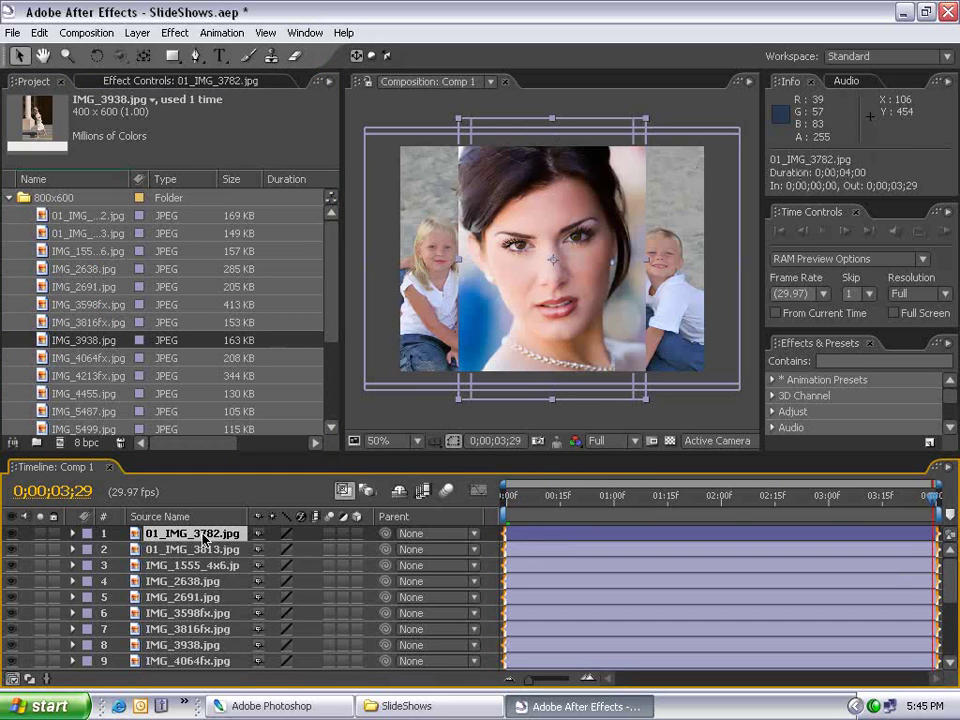
click(40, 534)
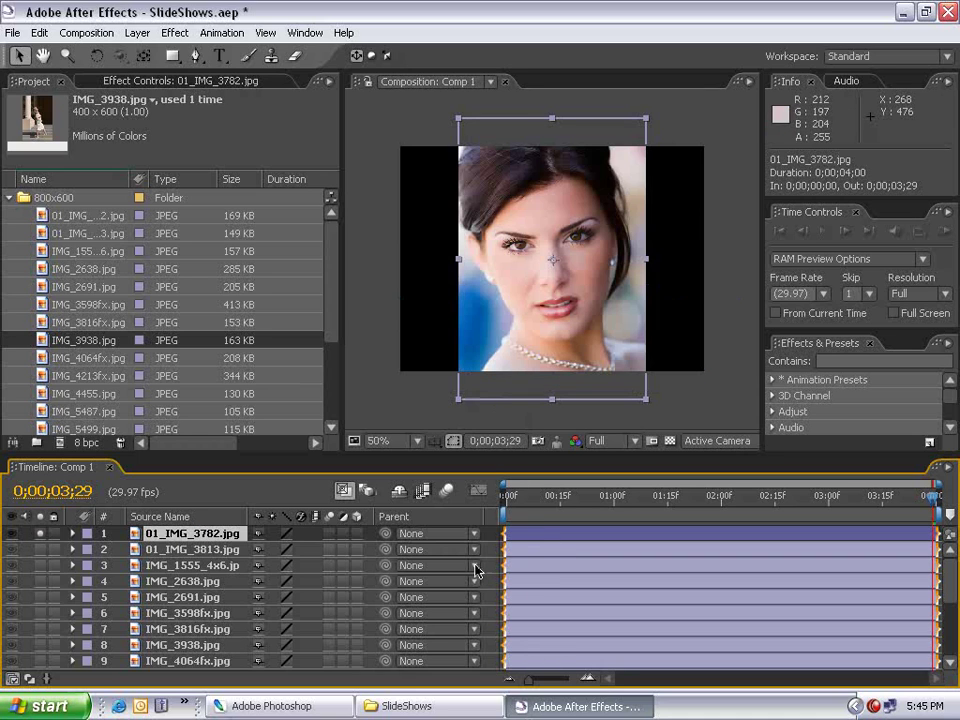
key(s)
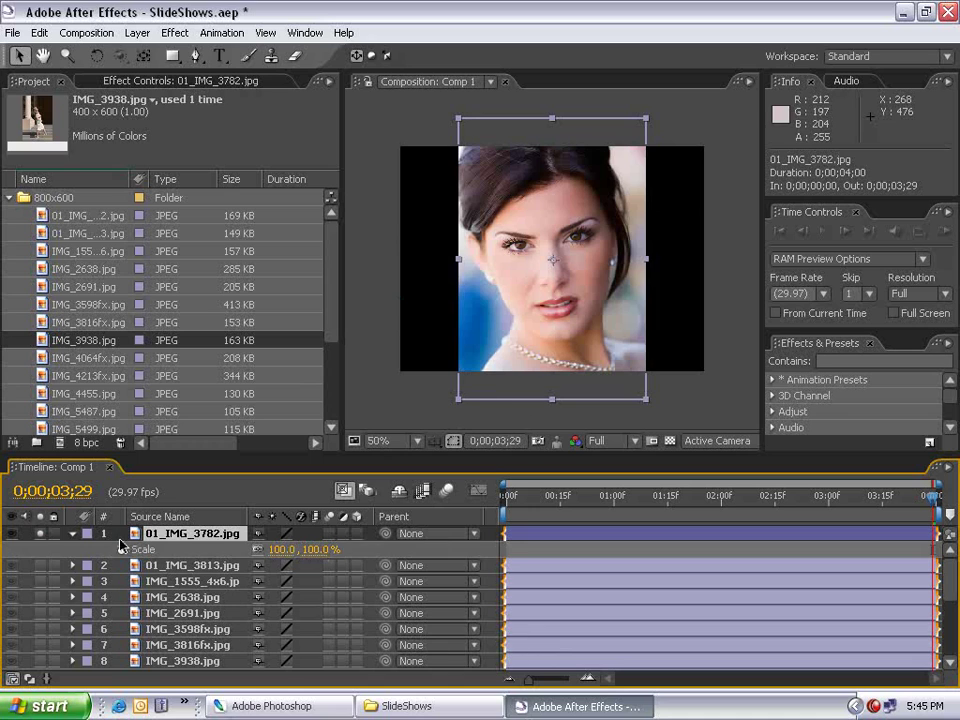
click(537, 494)
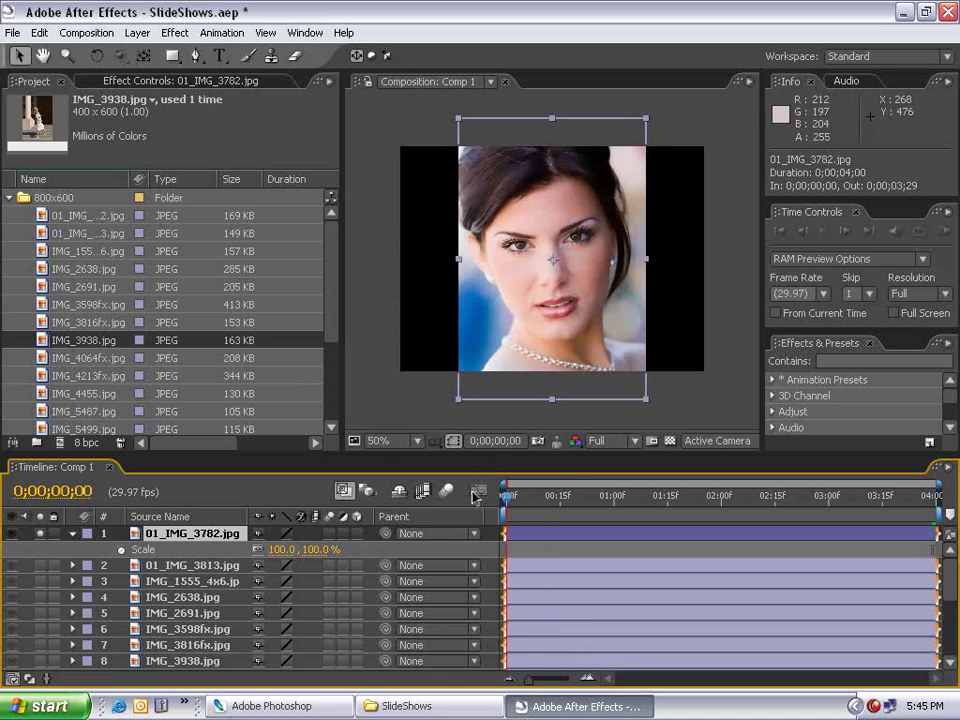
click(121, 550)
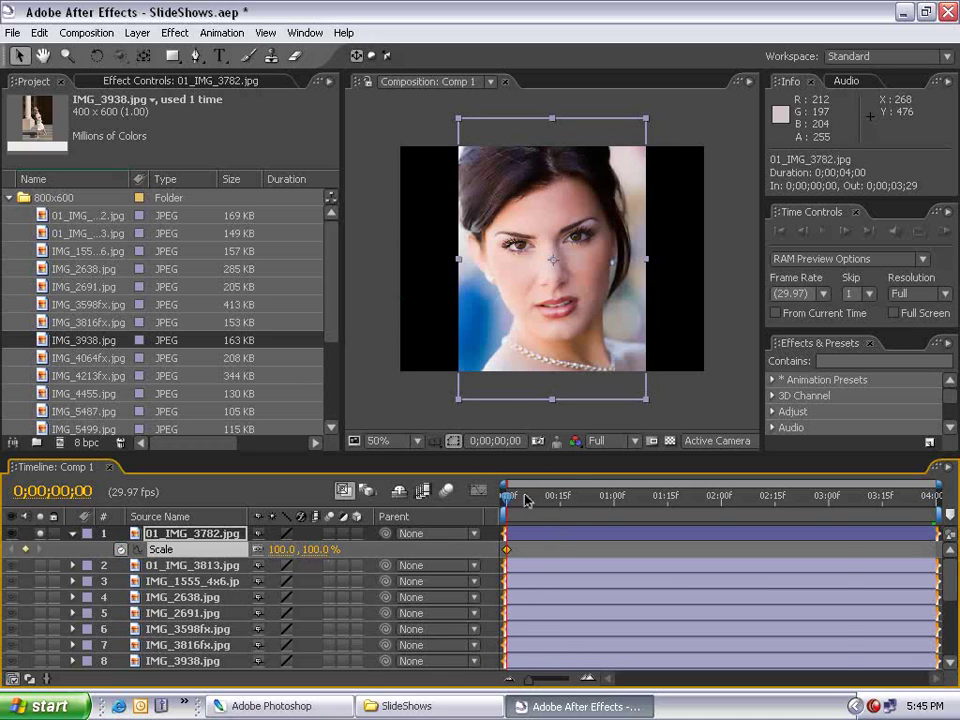
key(End)
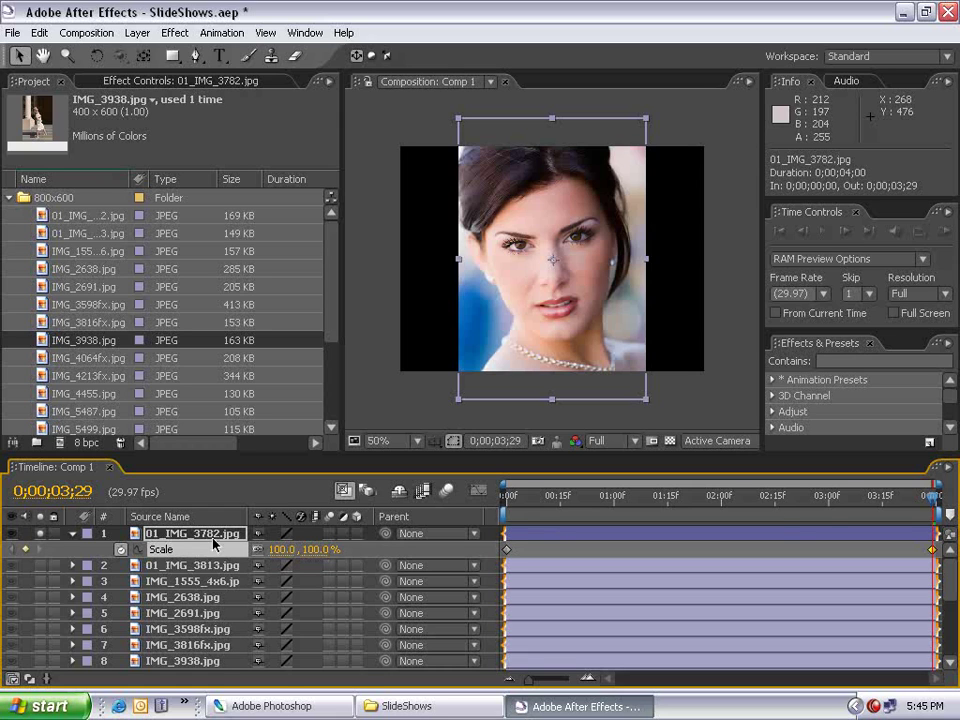
drag(910, 509, 500, 500)
- Shrink the photo's starting scale to about 80%, trying and undoing the fit-to-comp options
click(504, 381)
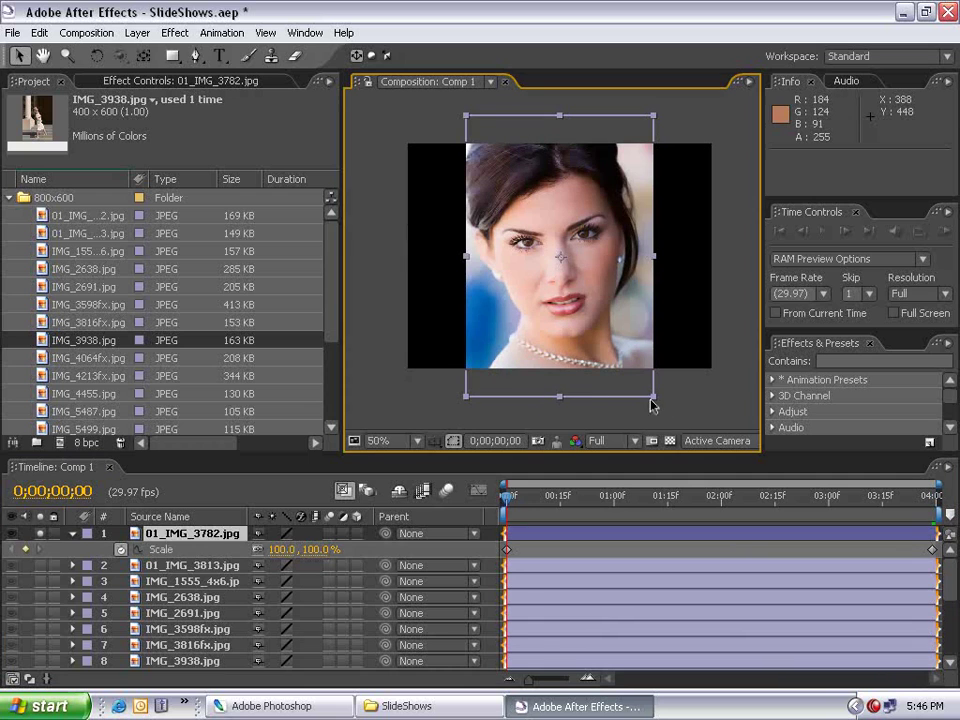
mouse_move(652, 403)
mouse_down()
mouse_move(654, 392)
mouse_move(628, 379)
mouse_move(647, 401)
mouse_up()
right_click(515, 252)
mouse_move(553, 310)
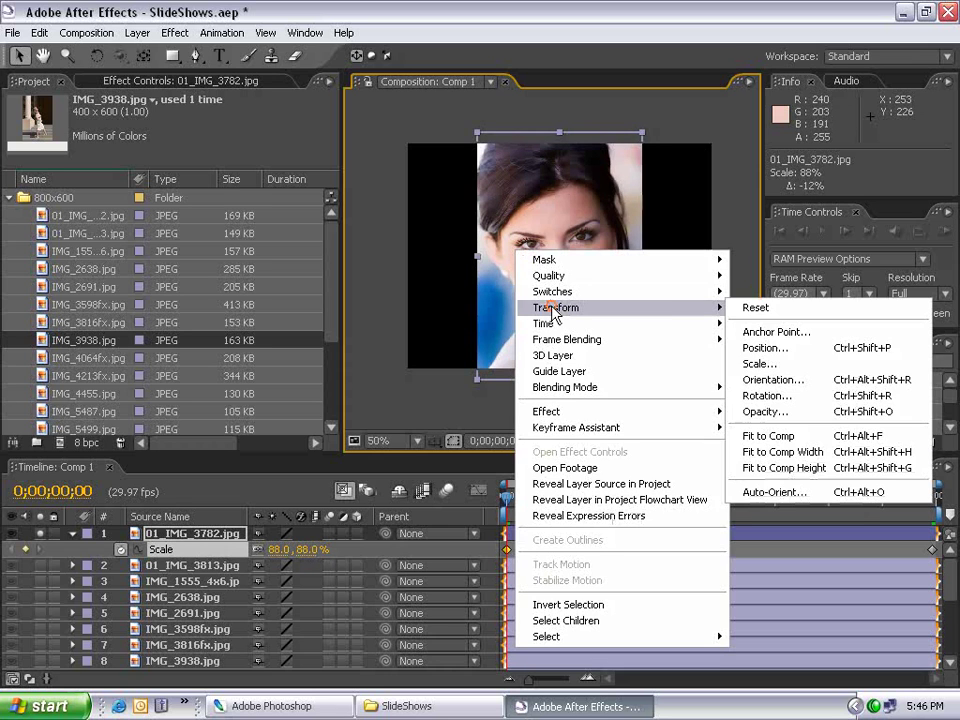
click(767, 466)
scroll(523, 199, up, 2)
drag(523, 199, 553, 242)
scroll(553, 317, down, 2)
right_click(565, 321)
mouse_move(607, 385)
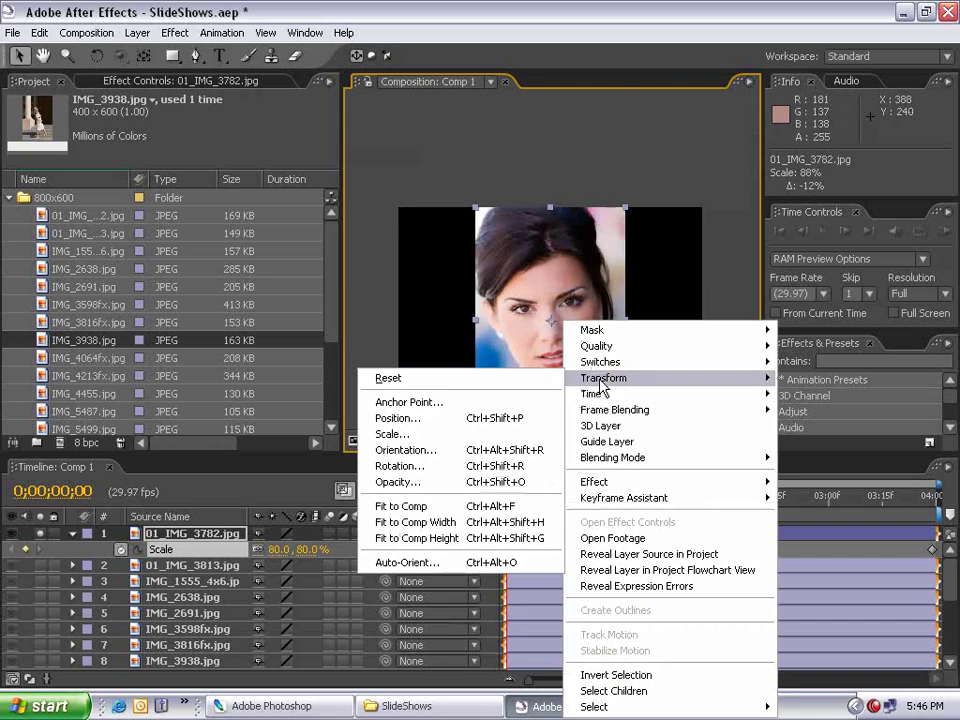
click(408, 508)
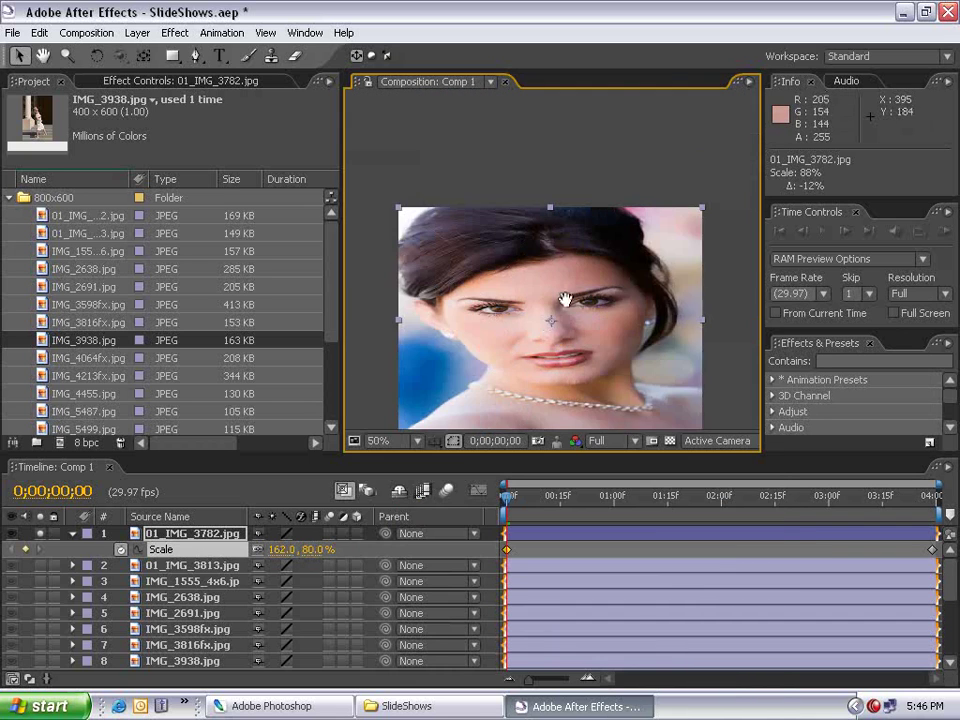
key(ctrl+z)
drag(552, 317, 588, 250)
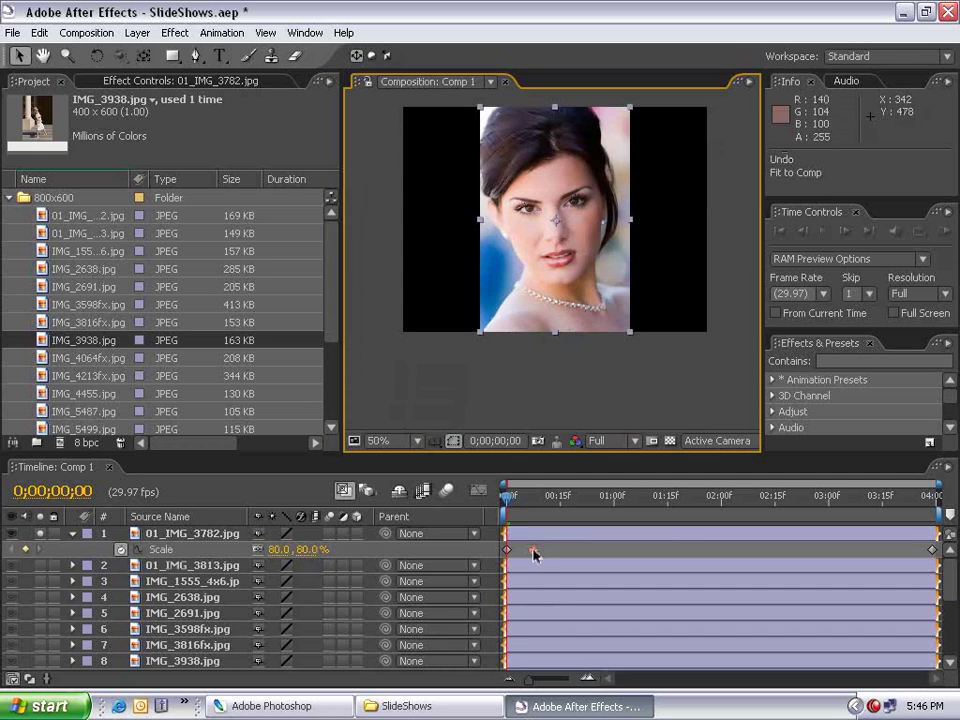
- Set the ending Scale keyframe to 90% at the layer's last frame
drag(510, 500, 955, 515)
drag(561, 216, 573, 275)
drag(318, 557, 297, 557)
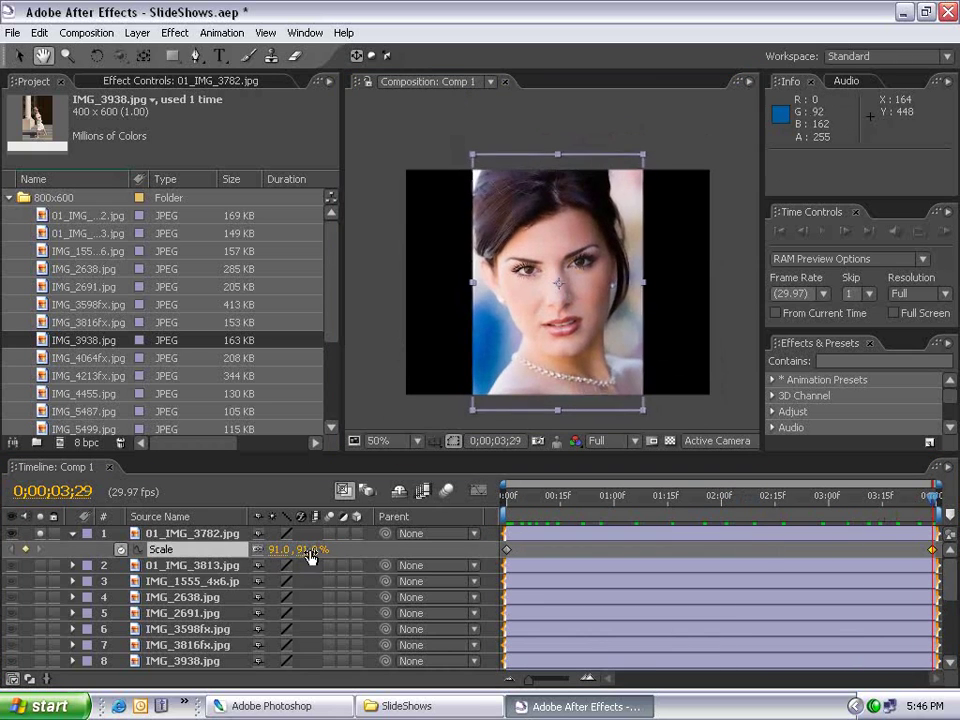
scroll(553, 317, up, 2)
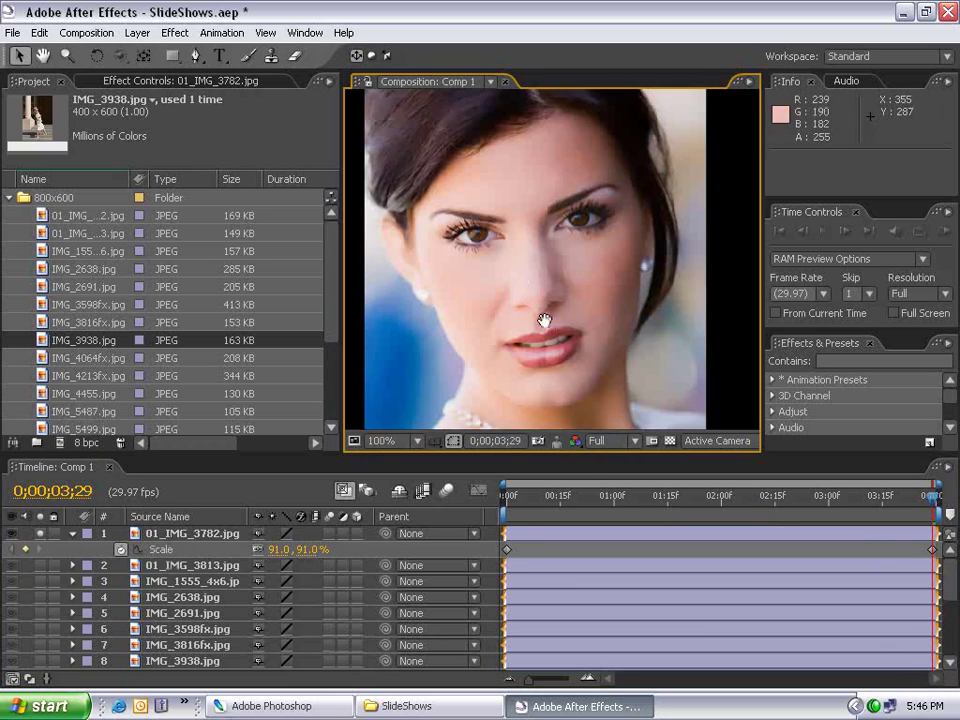
drag(570, 497, 505, 497)
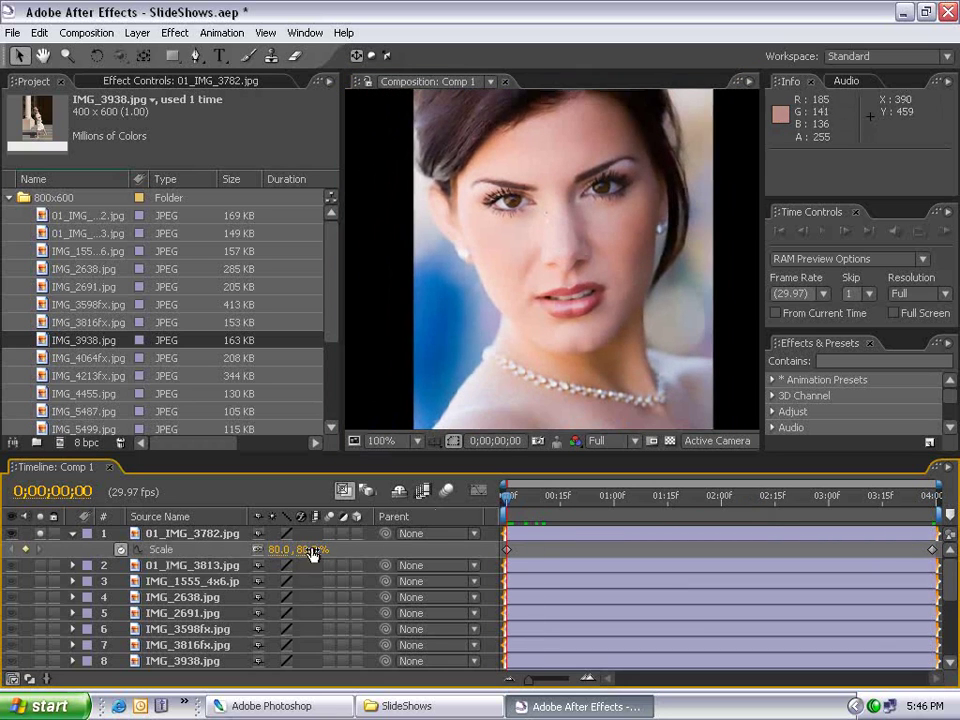
scroll(509, 258, down, 2)
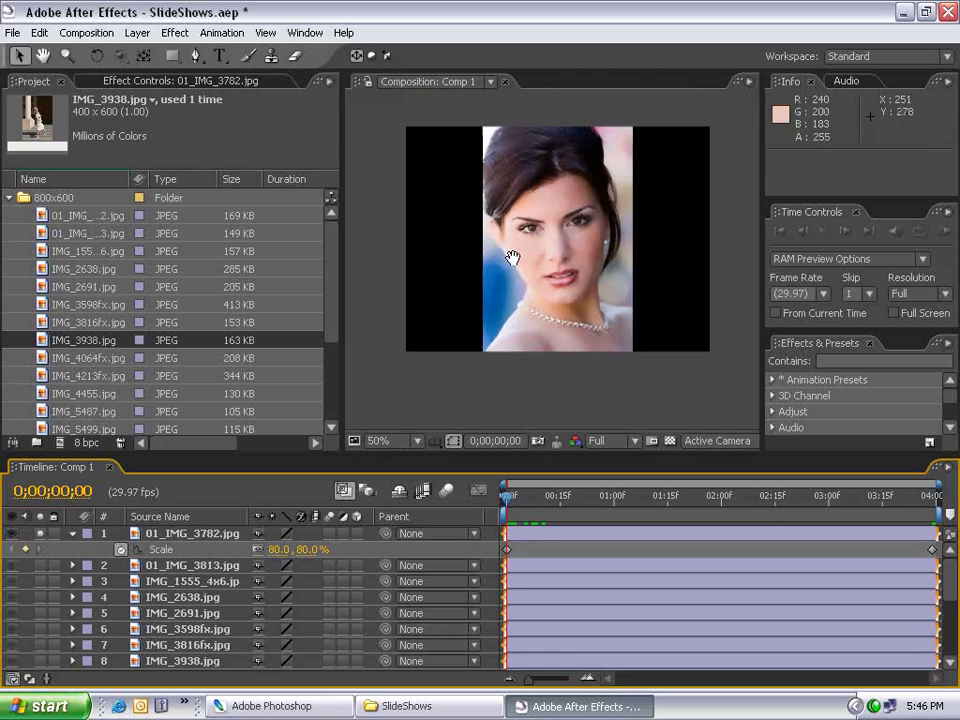
drag(509, 258, 484, 282)
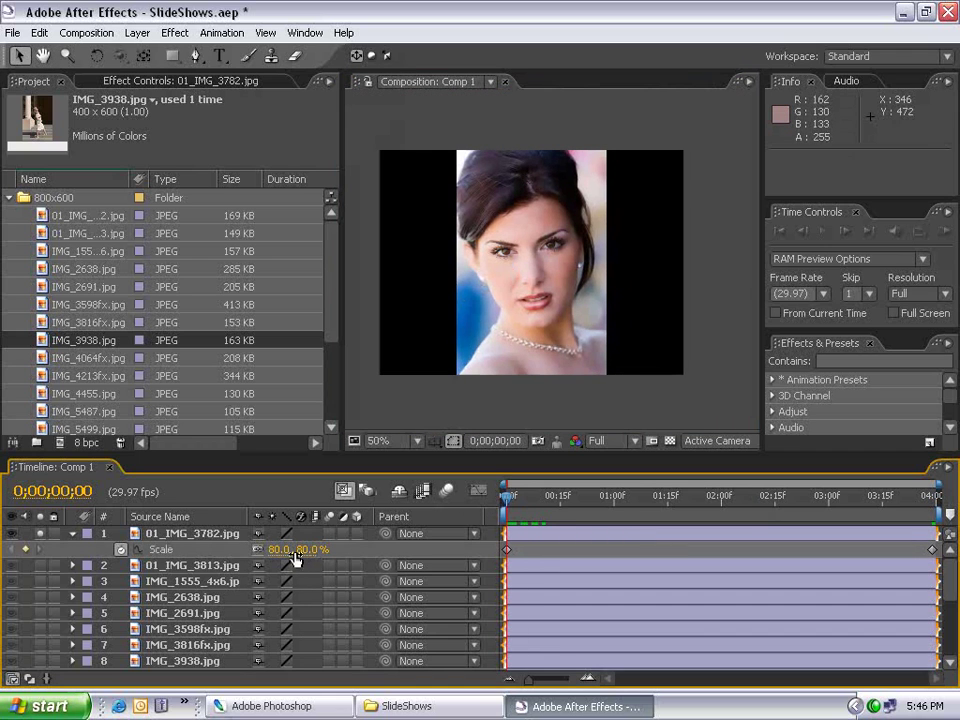
drag(507, 496, 933, 518)
click(302, 549)
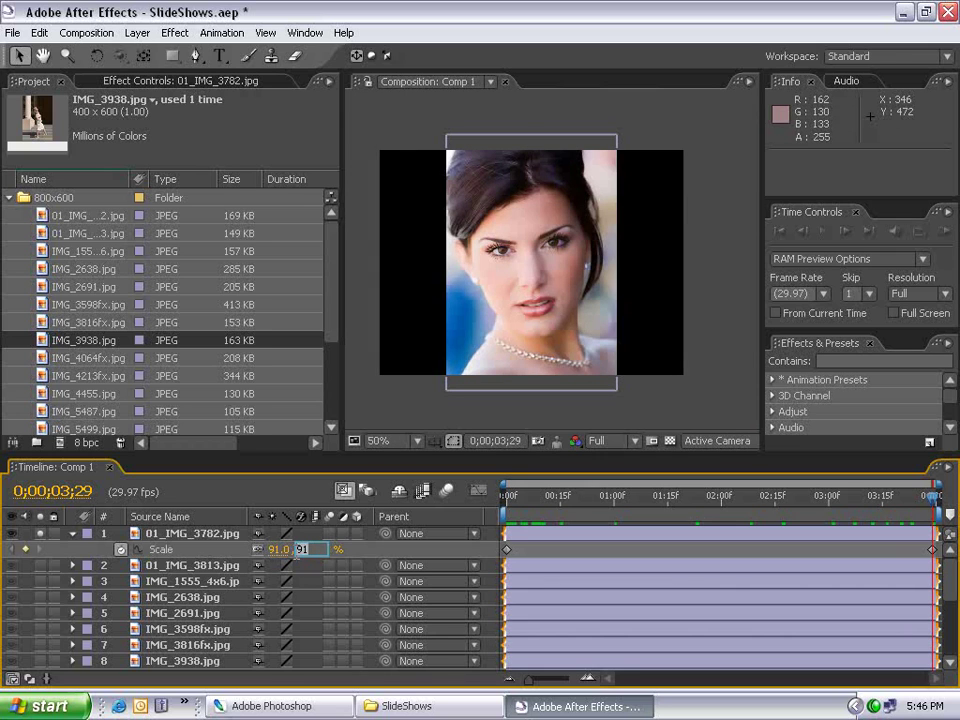
text(90)
key(Return)
- Preview the 80% to 90% zoom and return to the first frame
key(space)
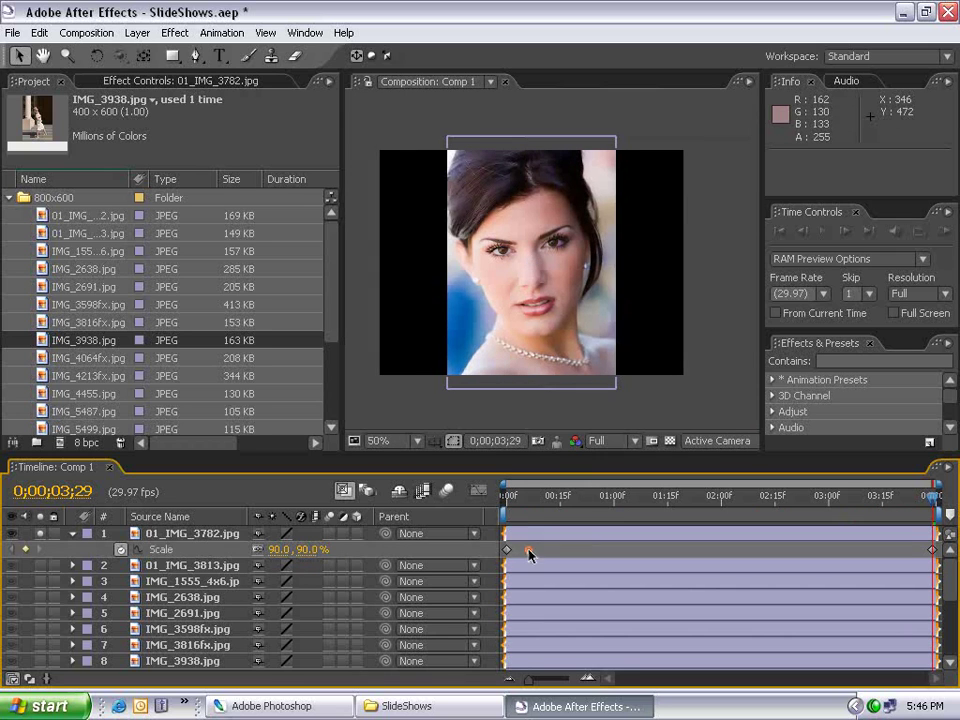
key(Home)
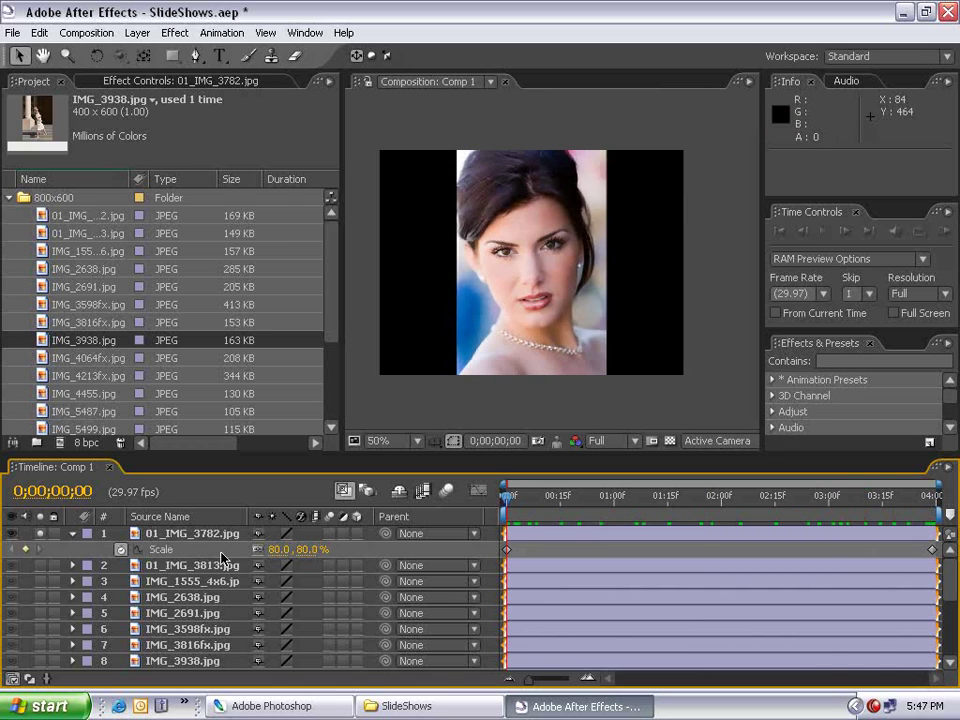
drag(508, 516, 931, 516)
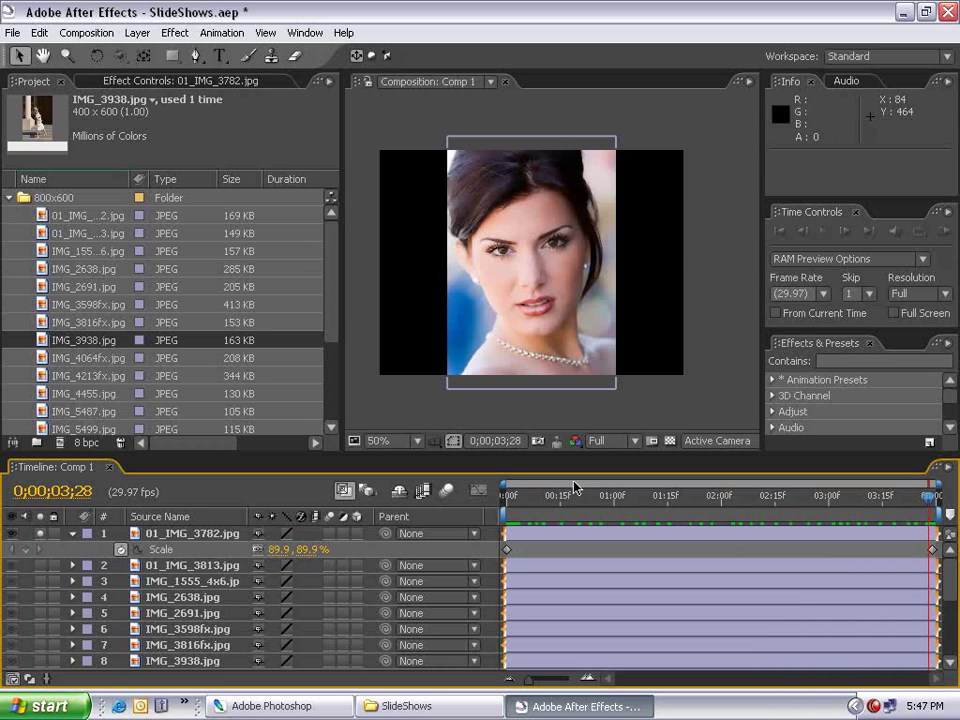
key(Home)
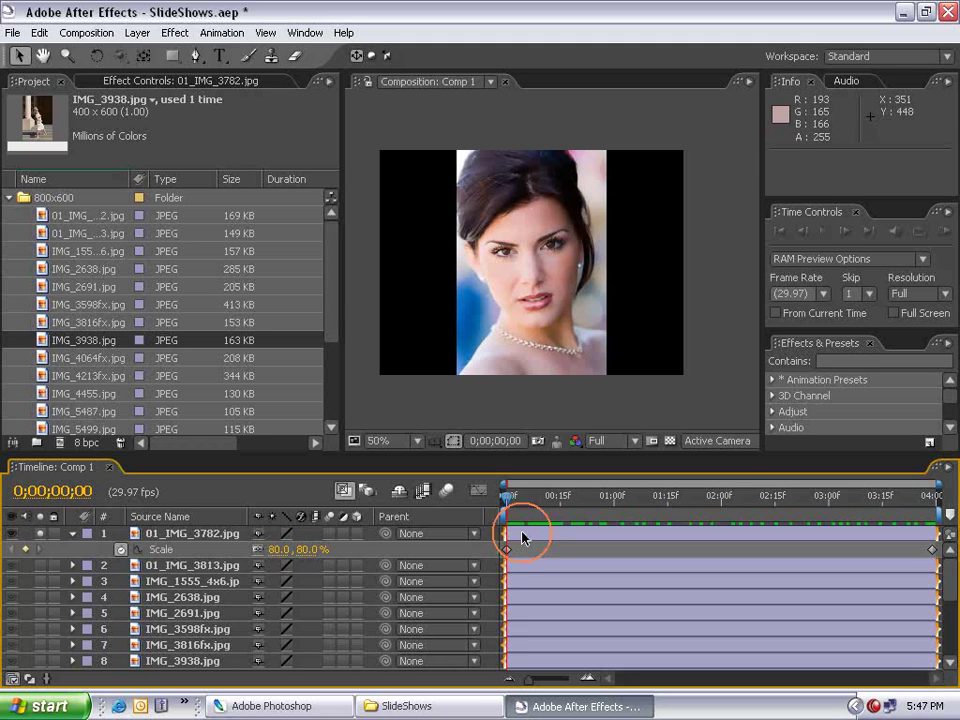
- Apply Fast Blur to 01_IMG_3782.jpg with Blurriness 25
click(522, 537)
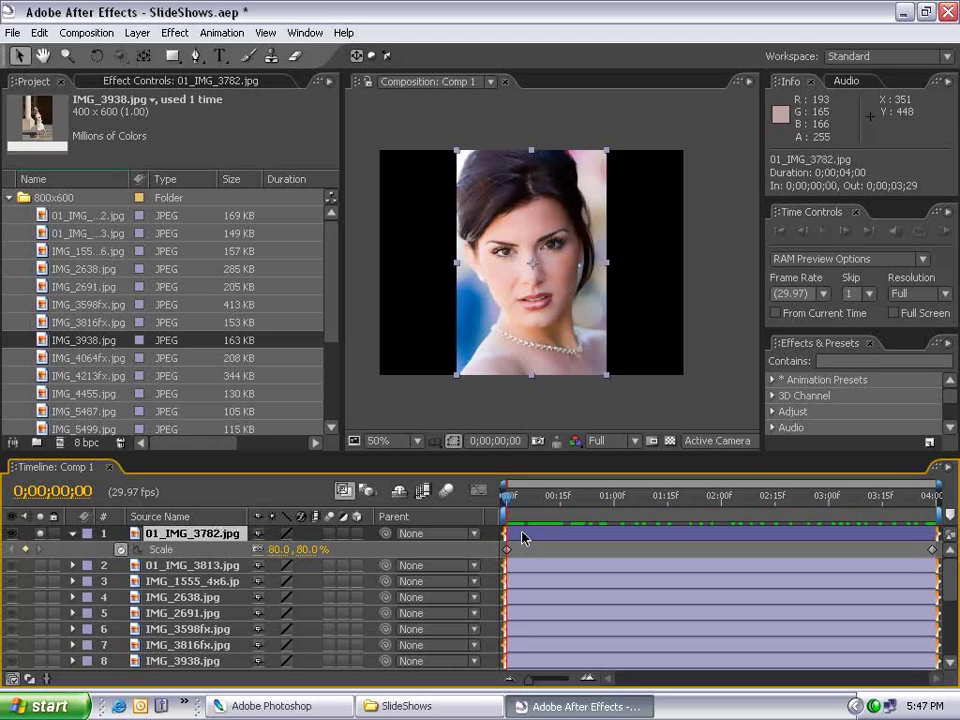
click(174, 32)
mouse_move(195, 160)
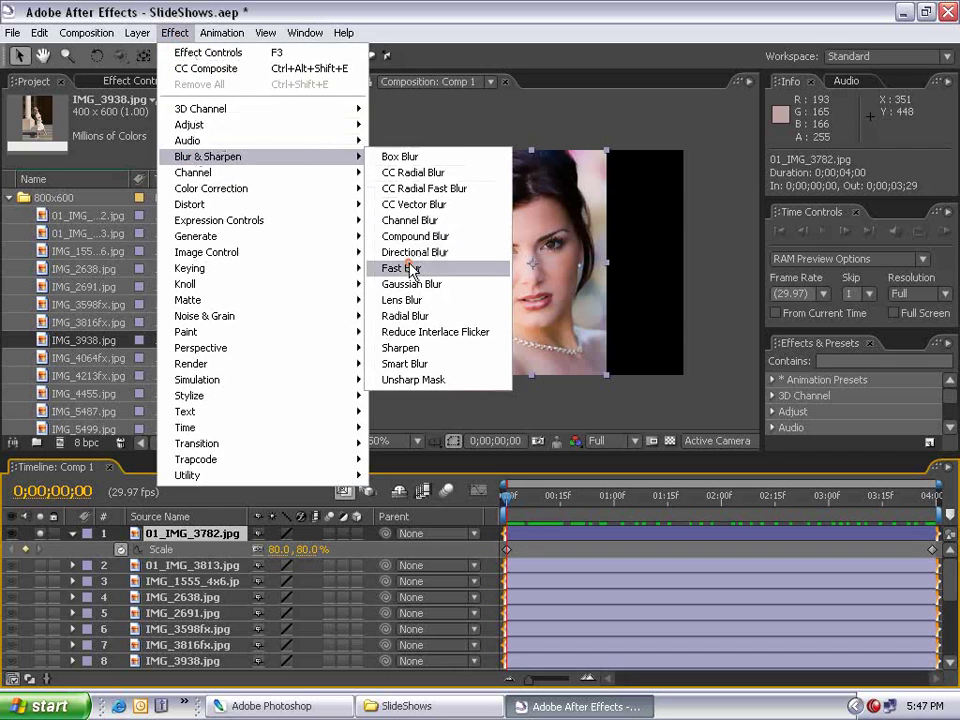
click(405, 267)
click(163, 148)
text(25)
key(Return)
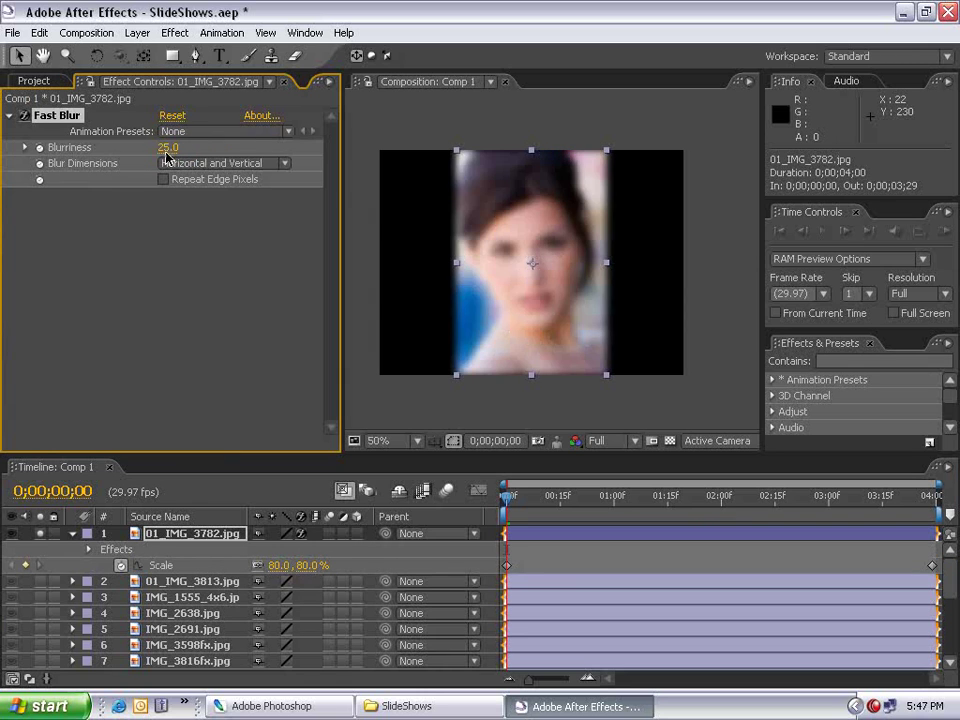
- Keyframe Blurriness from 25 at the start to 0 at one second
key(period)
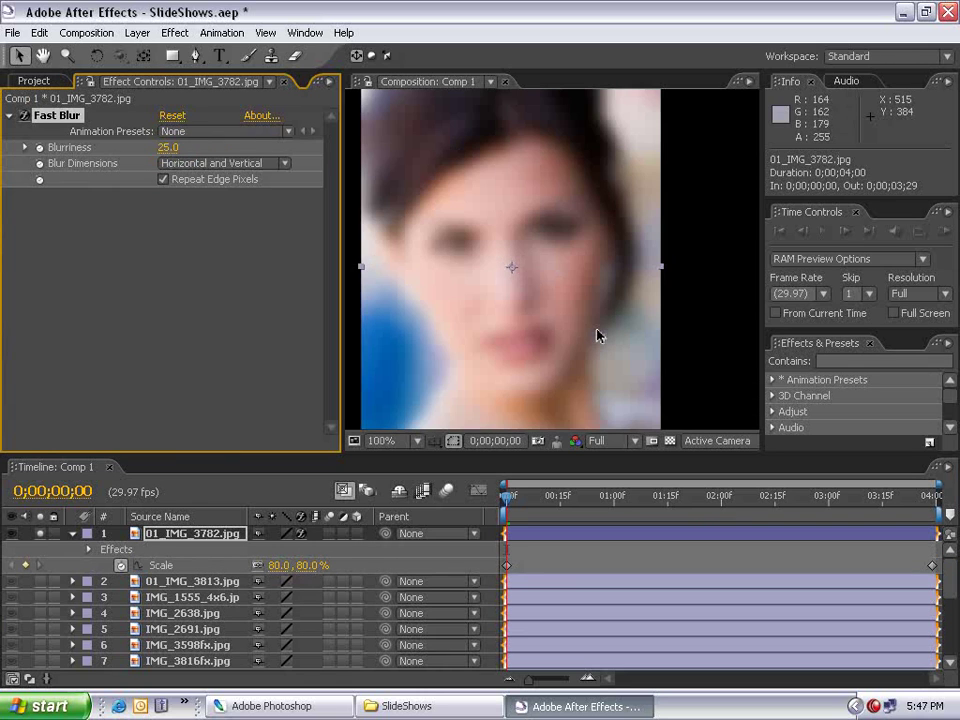
key(s)
click(45, 116)
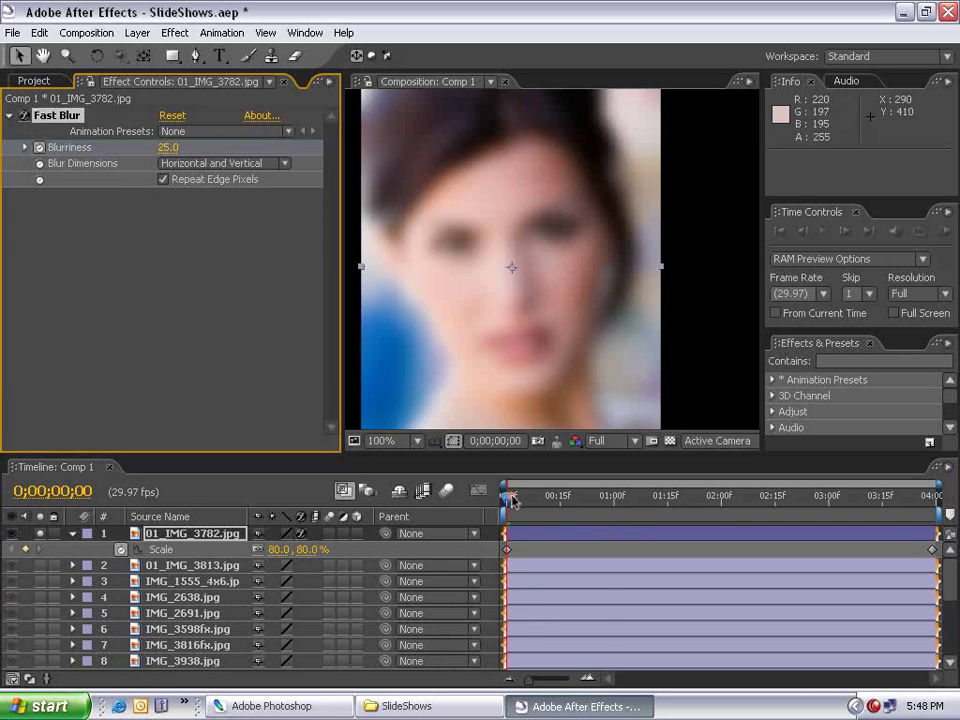
drag(513, 500, 617, 500)
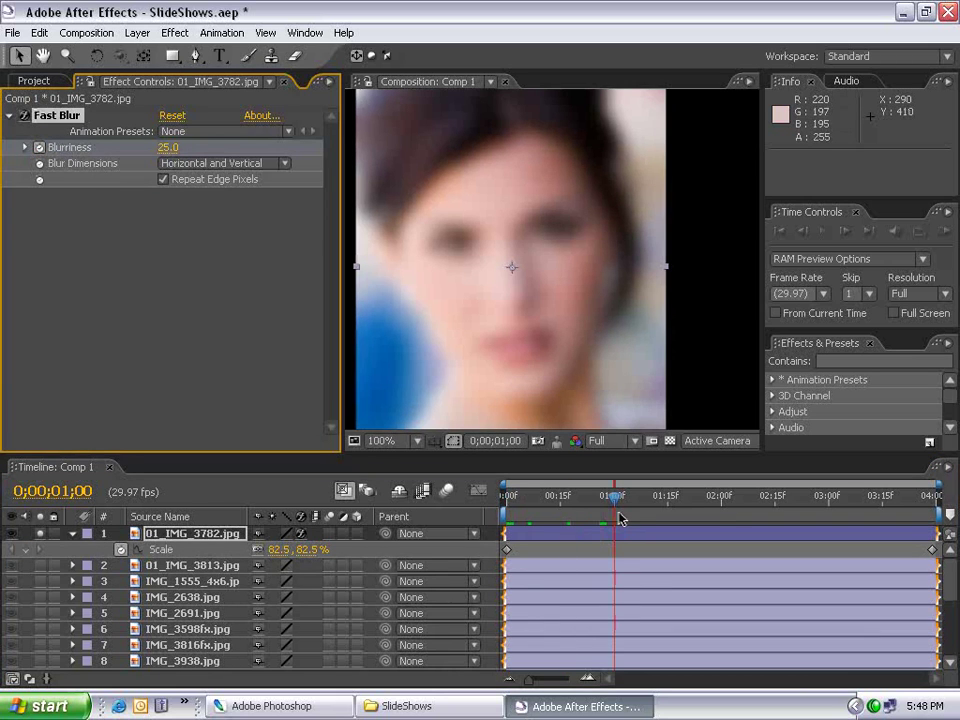
click(164, 147)
text(0)
key(Return)
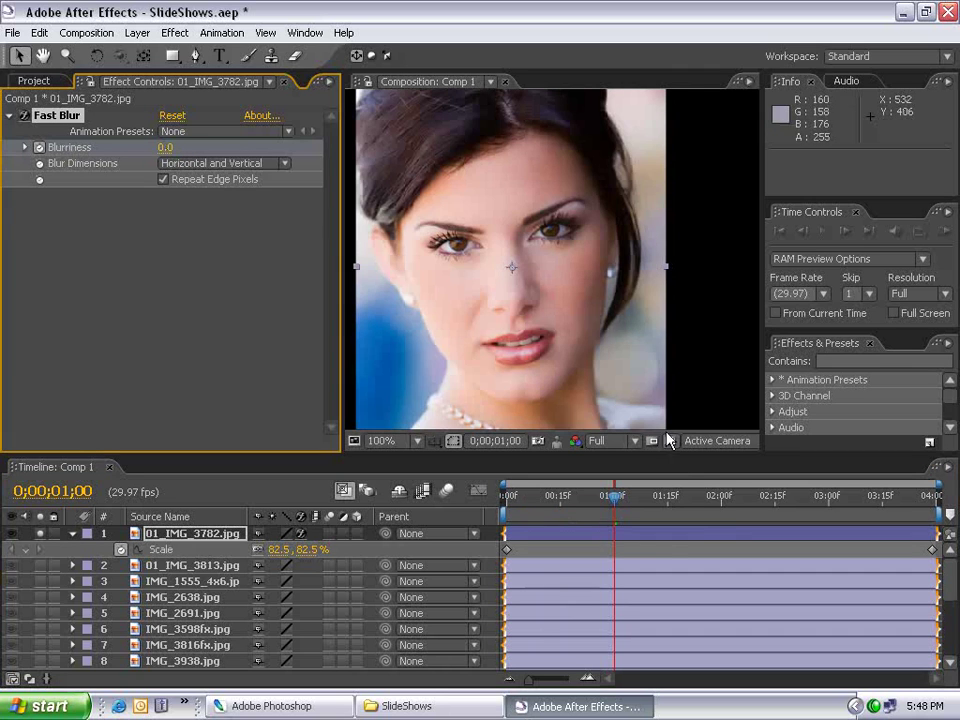
- Scrub to check the sharpening and move the sharp Blurriness keyframe earlier
click(506, 498)
drag(507, 500, 620, 508)
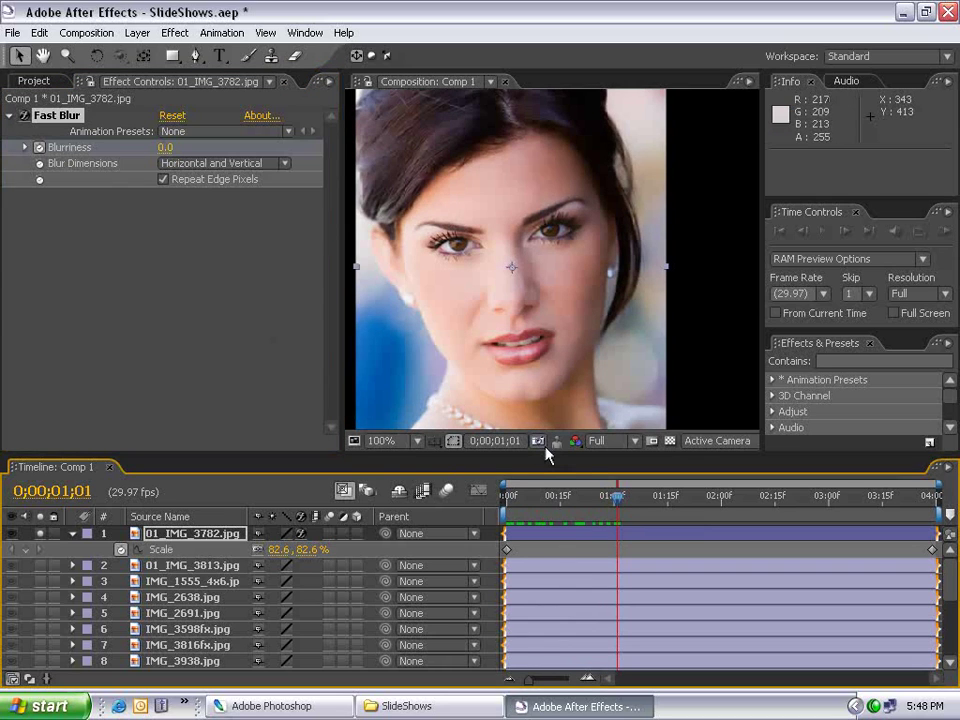
drag(617, 496, 524, 497)
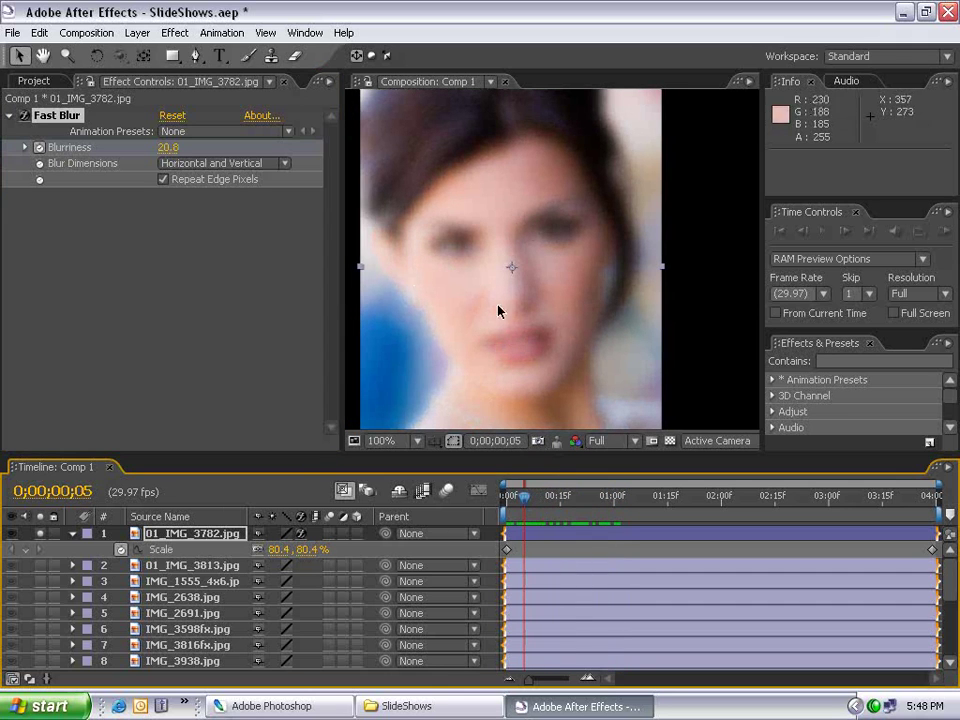
click(548, 549)
key(u)
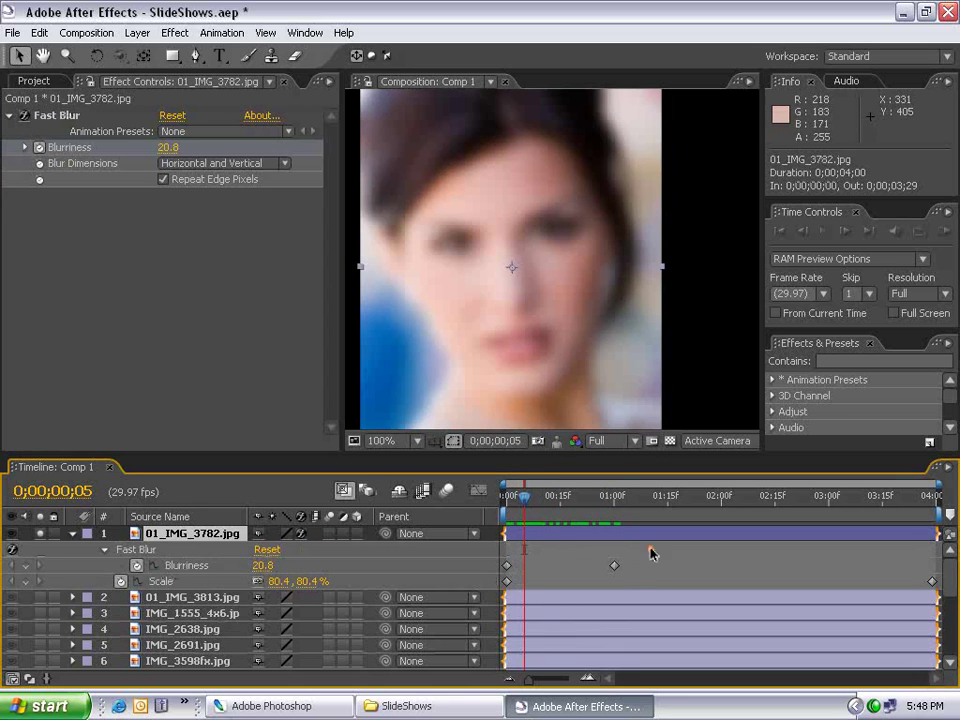
click(614, 565)
drag(614, 565, 567, 568)
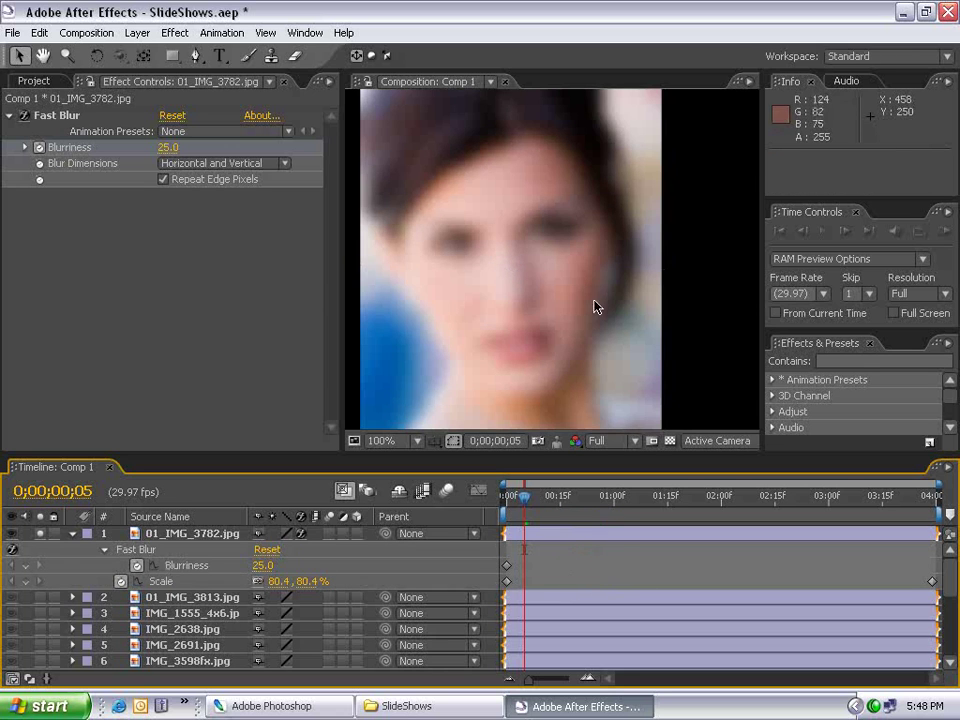
- RAM-preview the blur animation of Comp 1
key(comma)
key(period)
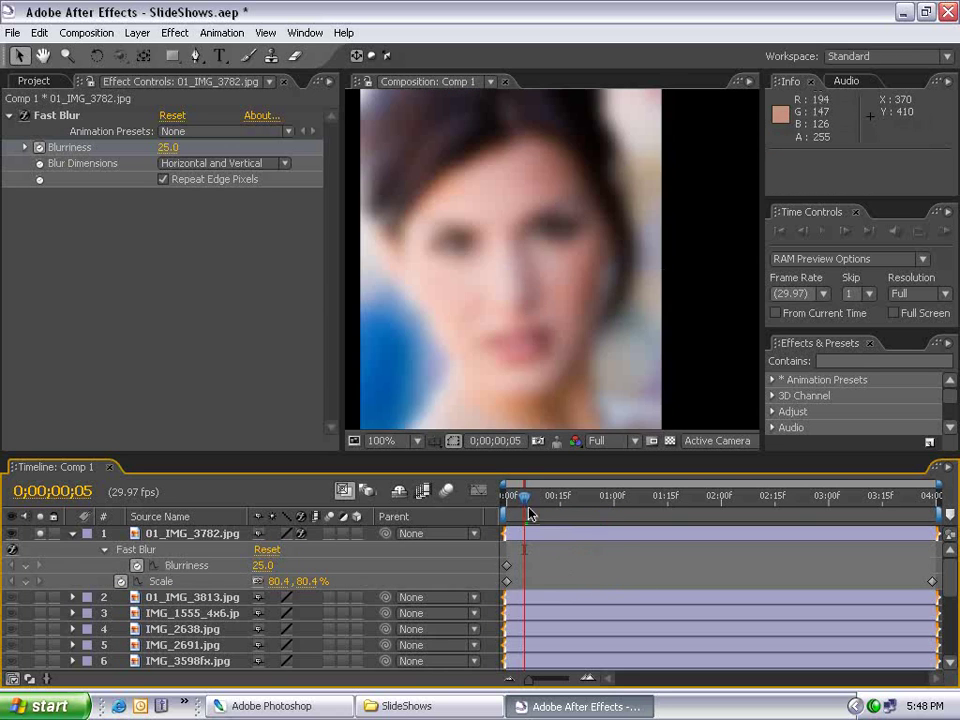
key(KP_0)
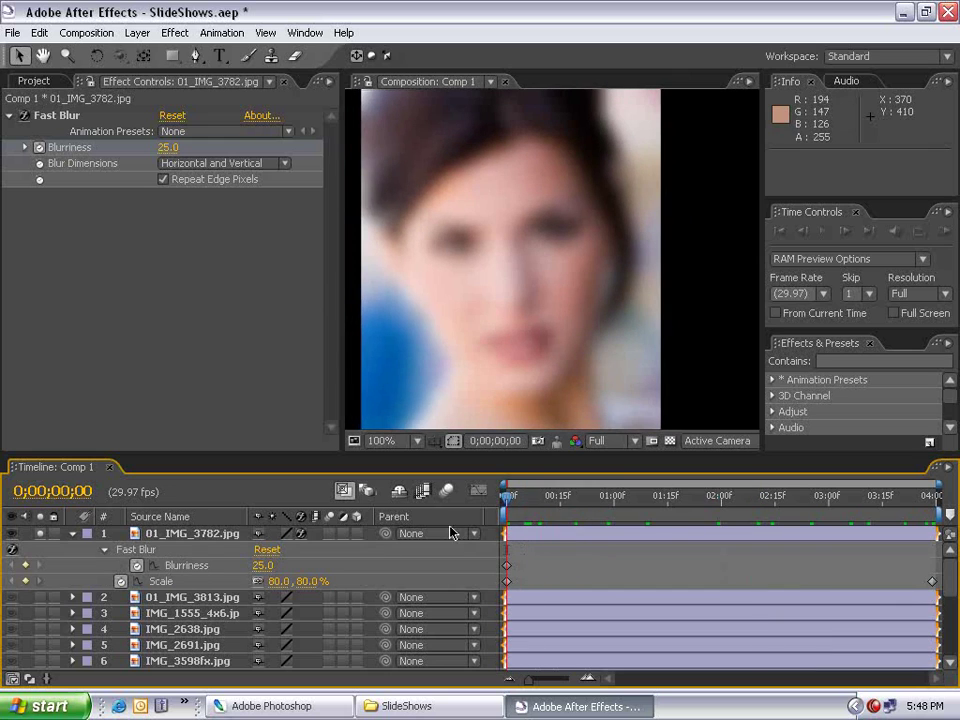
- Apply the CC Composite effect to the first photo
click(581, 533)
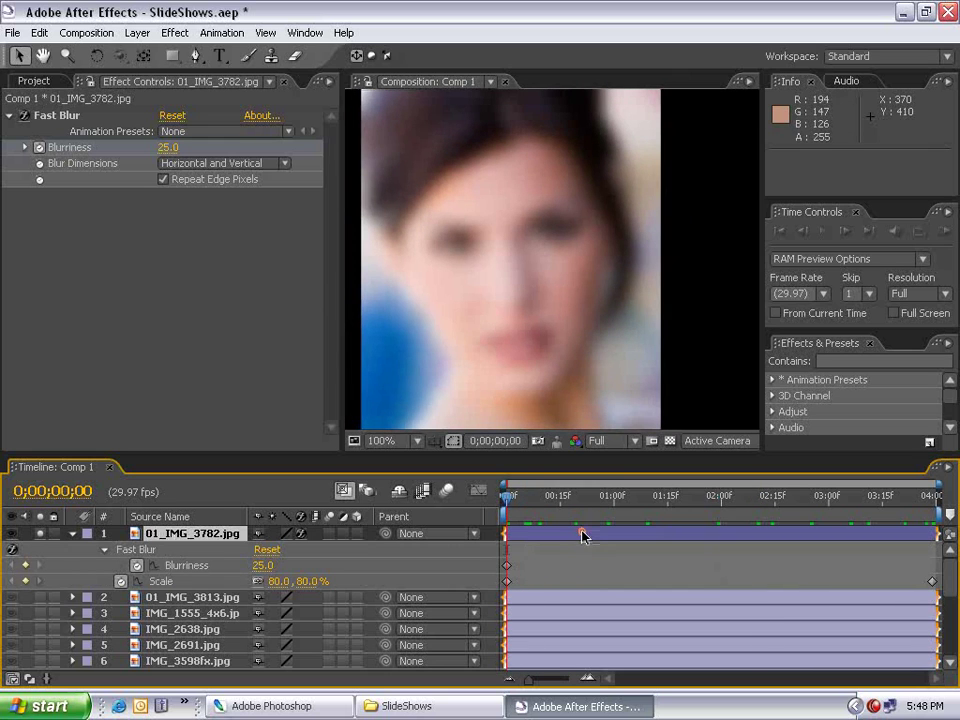
click(175, 32)
mouse_move(196, 179)
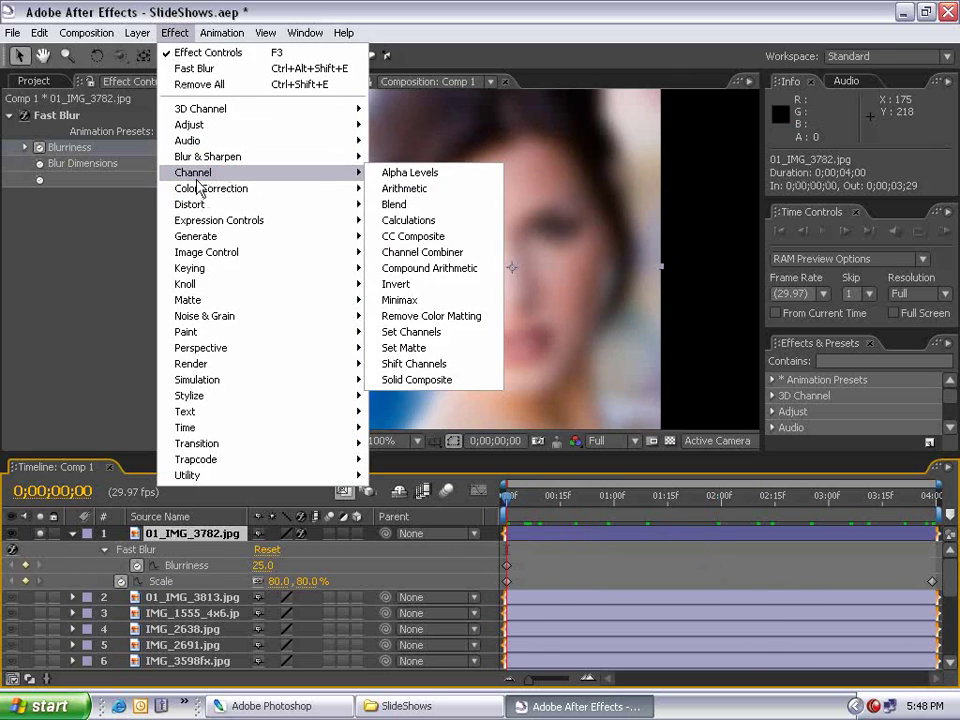
click(418, 236)
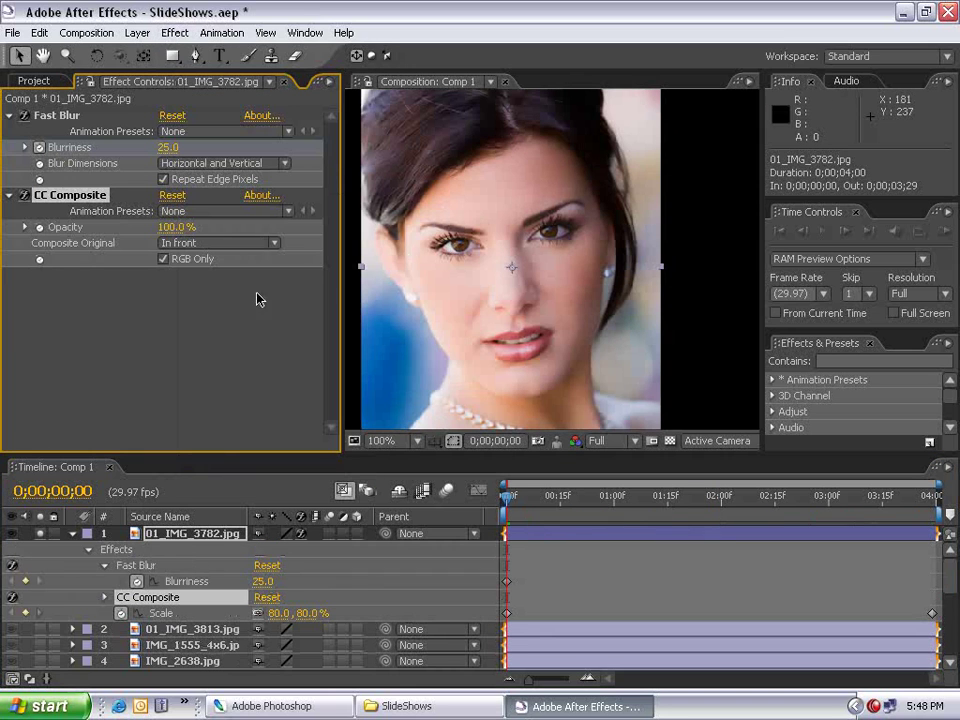
- Drag CC Composite Opacity down to 0.0% so the blur shows fully
click(540, 541)
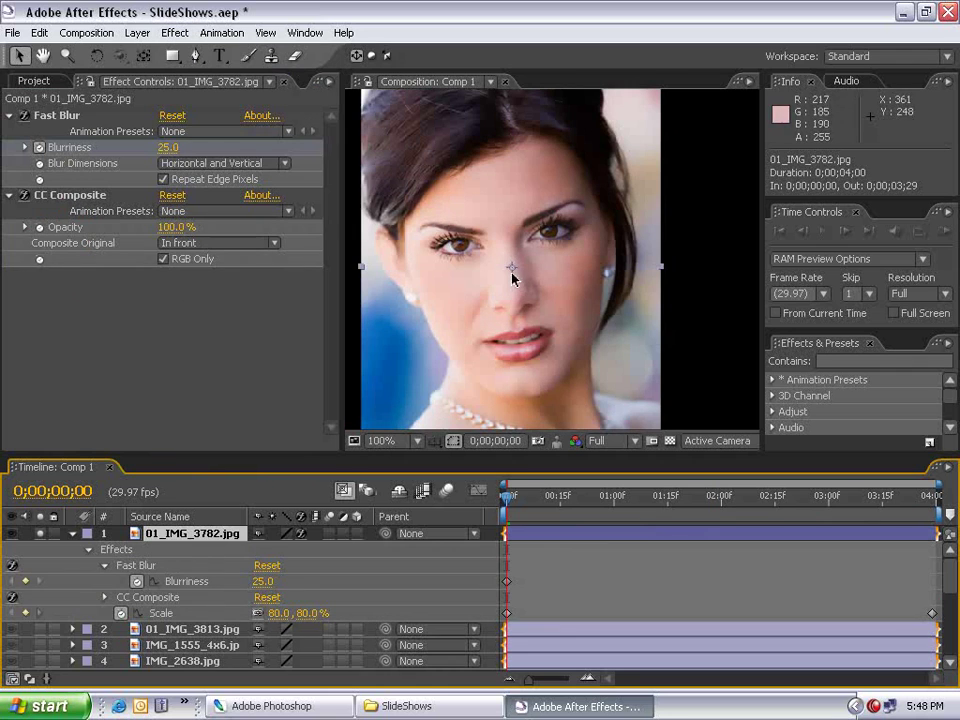
click(168, 228)
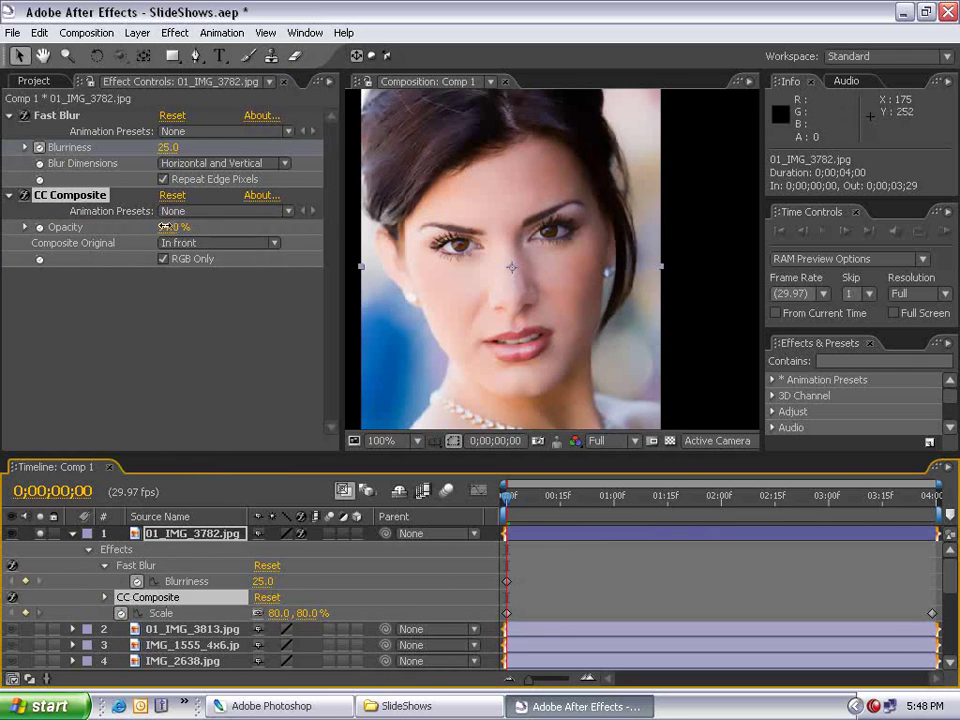
drag(150, 227, 35, 227)
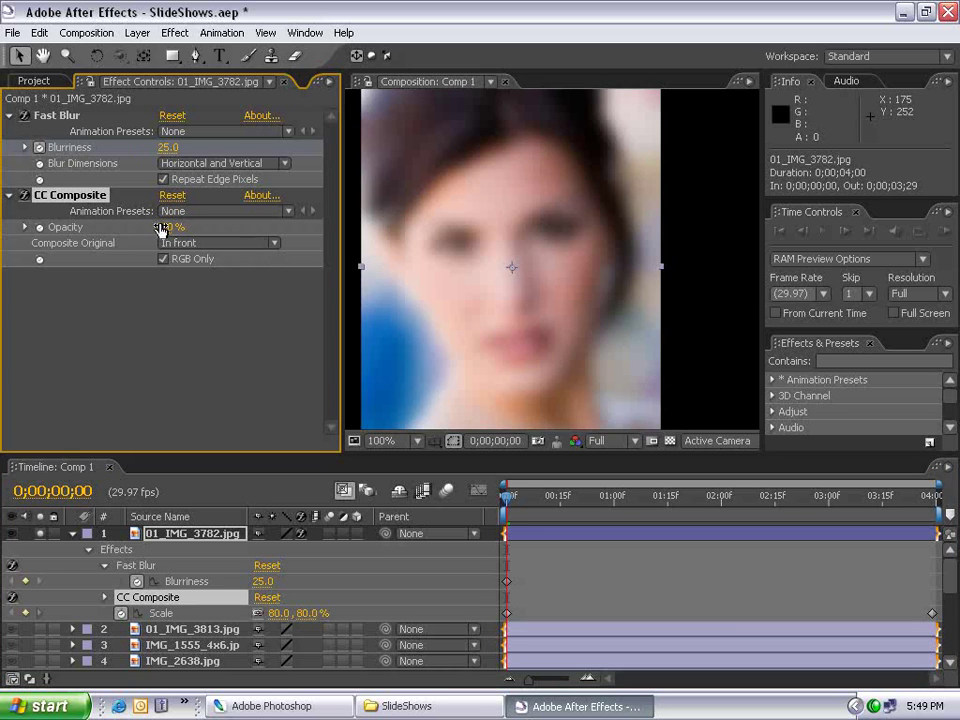
mouse_move(152, 228)
mouse_down()
mouse_move(276, 229)
mouse_move(150, 228)
mouse_up()
click(586, 532)
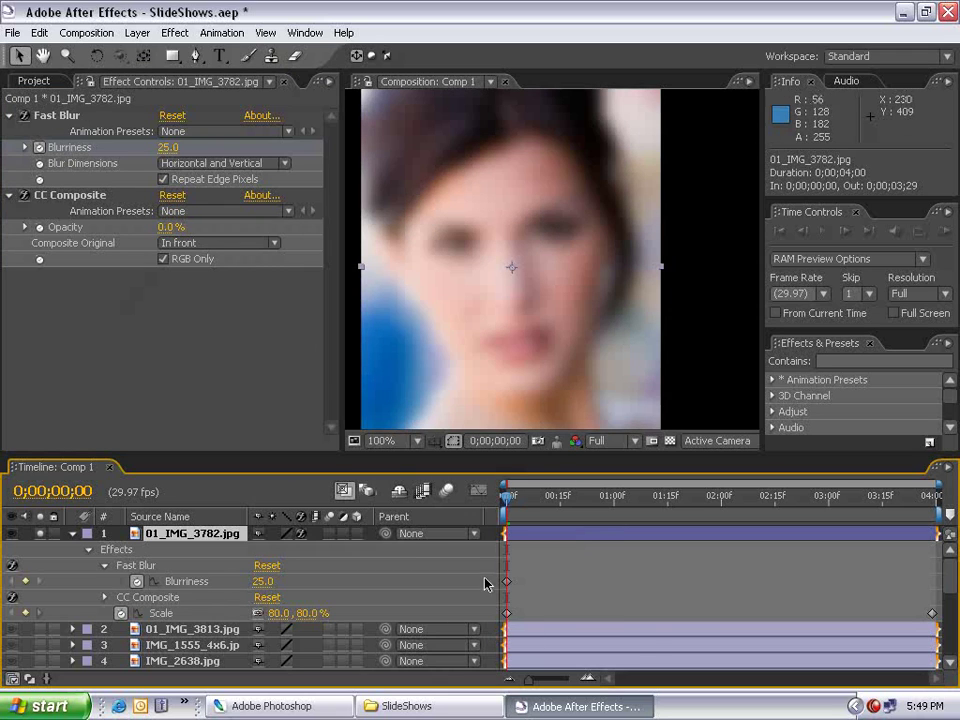
click(109, 230)
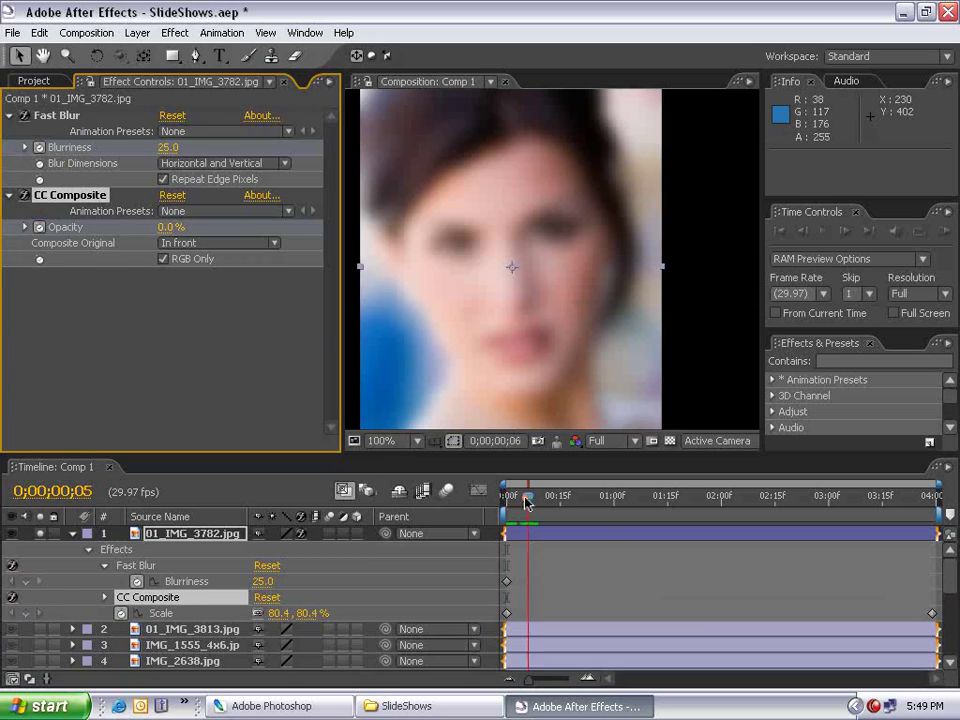
- Set CC Composite Opacity to 100% at the one-second mark
drag(500, 505, 613, 497)
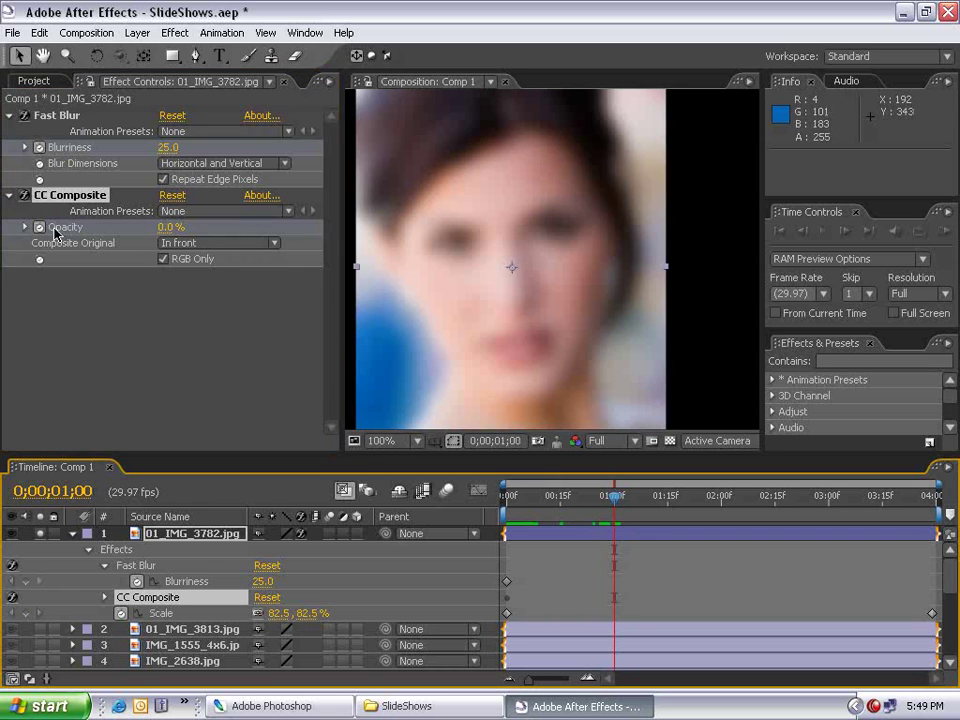
drag(168, 227, 472, 248)
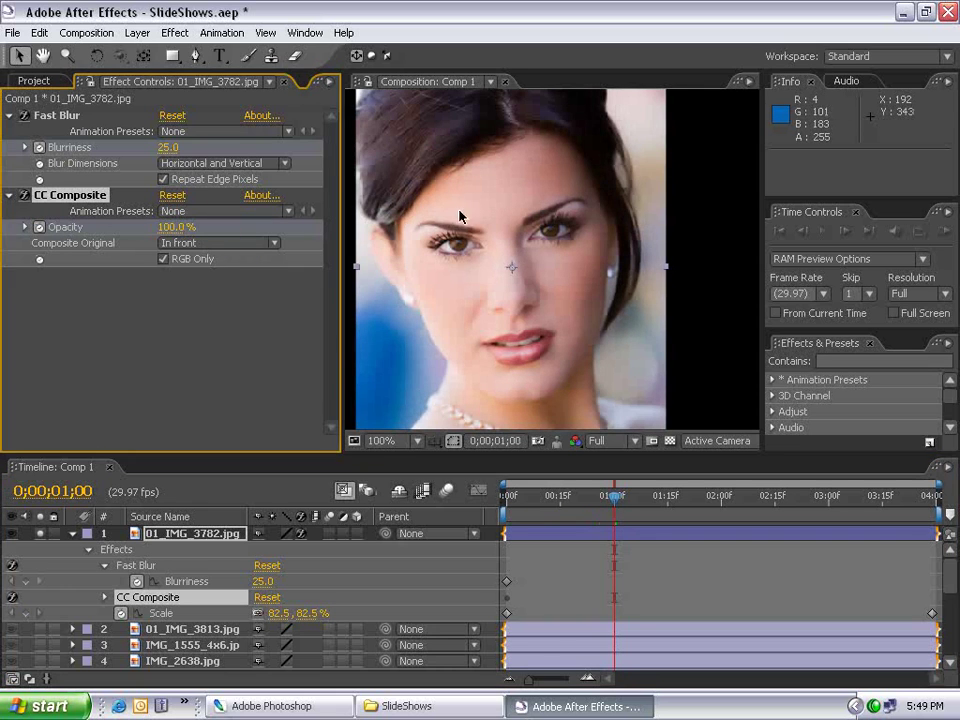
click(614, 508)
mouse_move(614, 508)
mouse_down()
mouse_move(506, 503)
mouse_move(611, 505)
mouse_up()
click(586, 541)
- Delete the Blurriness keyframe and apply Easy Ease to both Opacity keyframes
key(u)
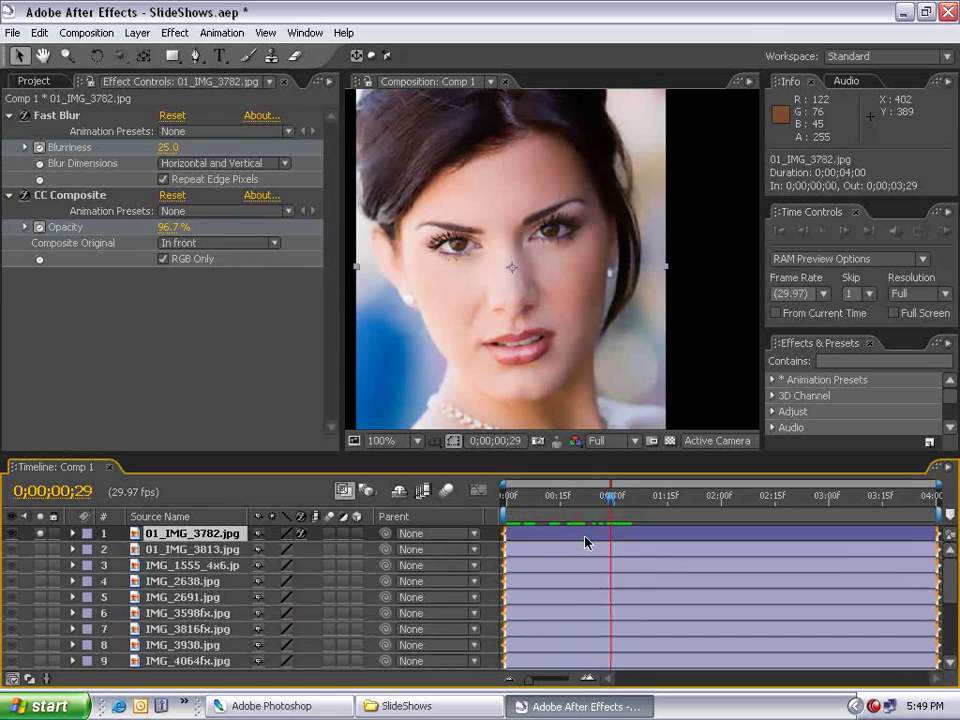
key(F2)
click(546, 541)
key(u)
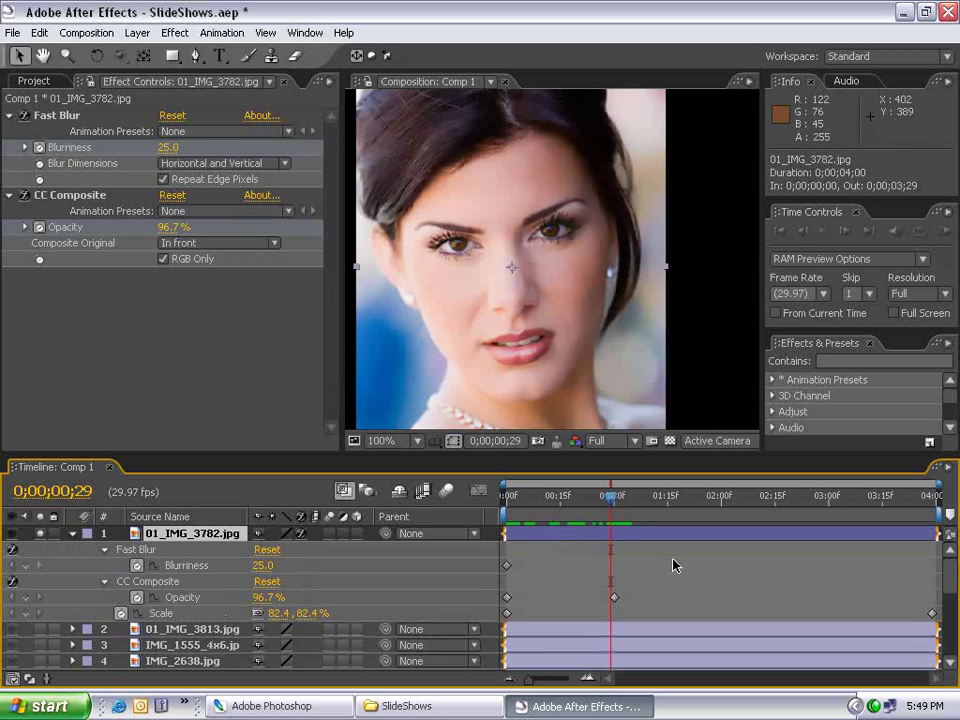
key(F2)
click(506, 565)
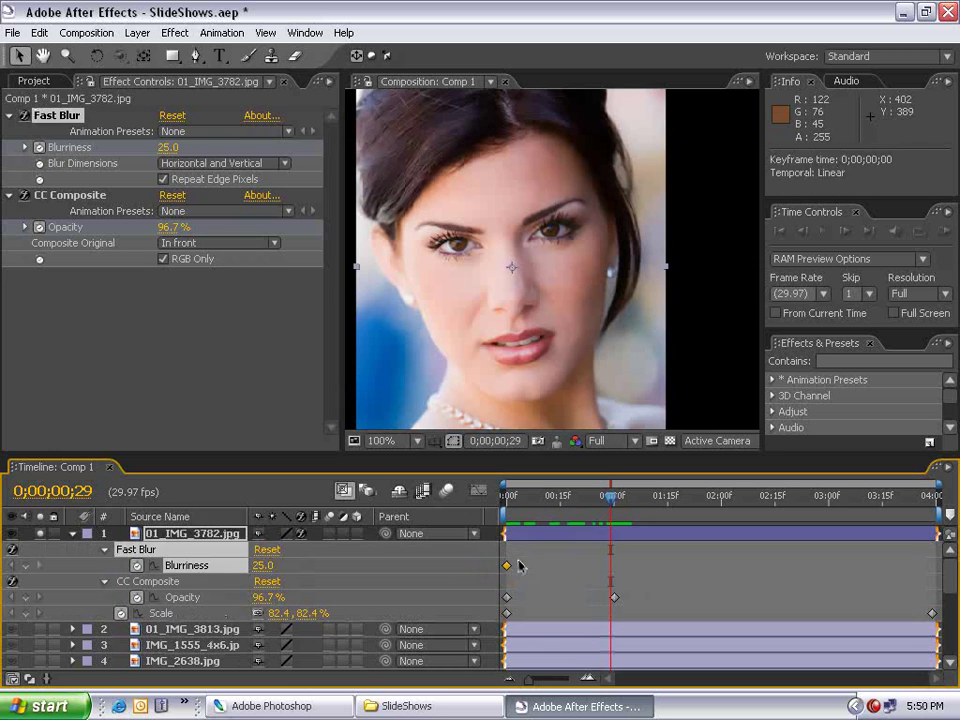
key(Delete)
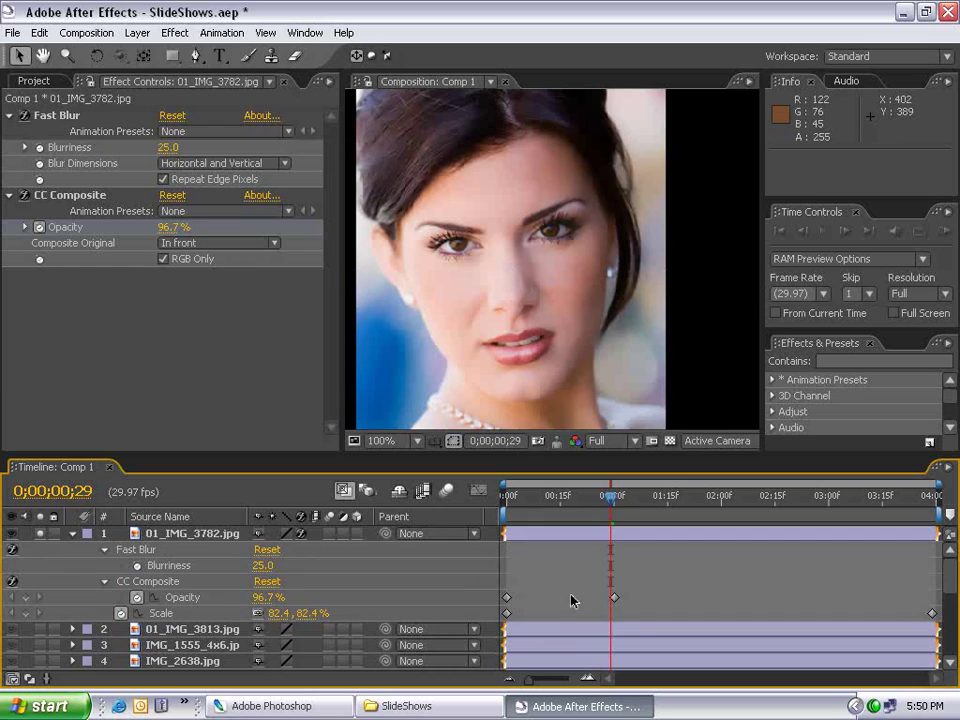
drag(633, 592, 503, 603)
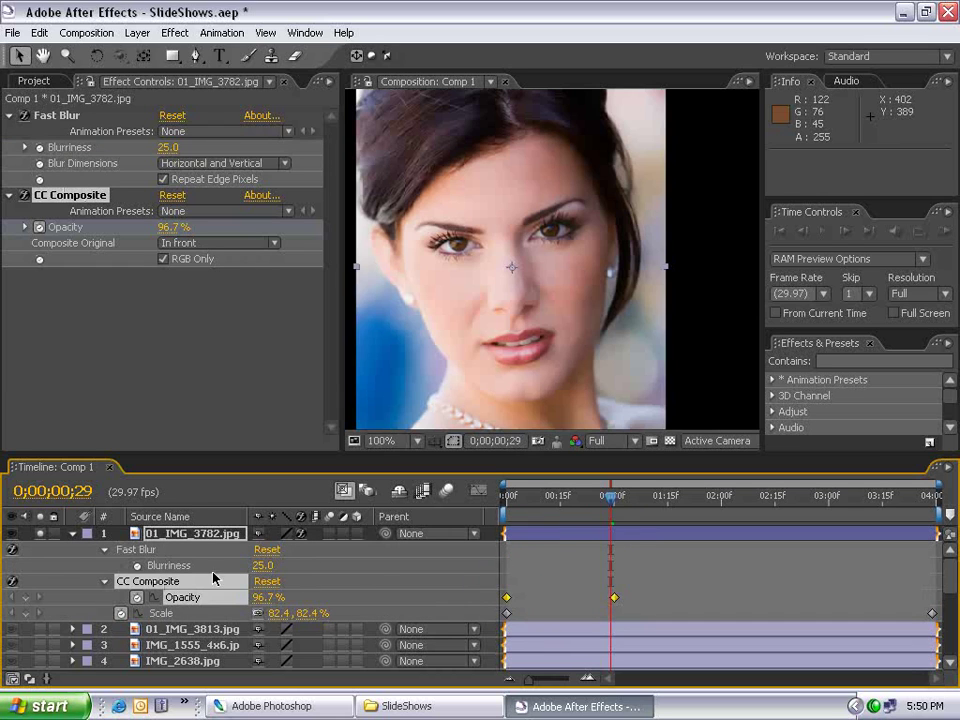
key(F9)
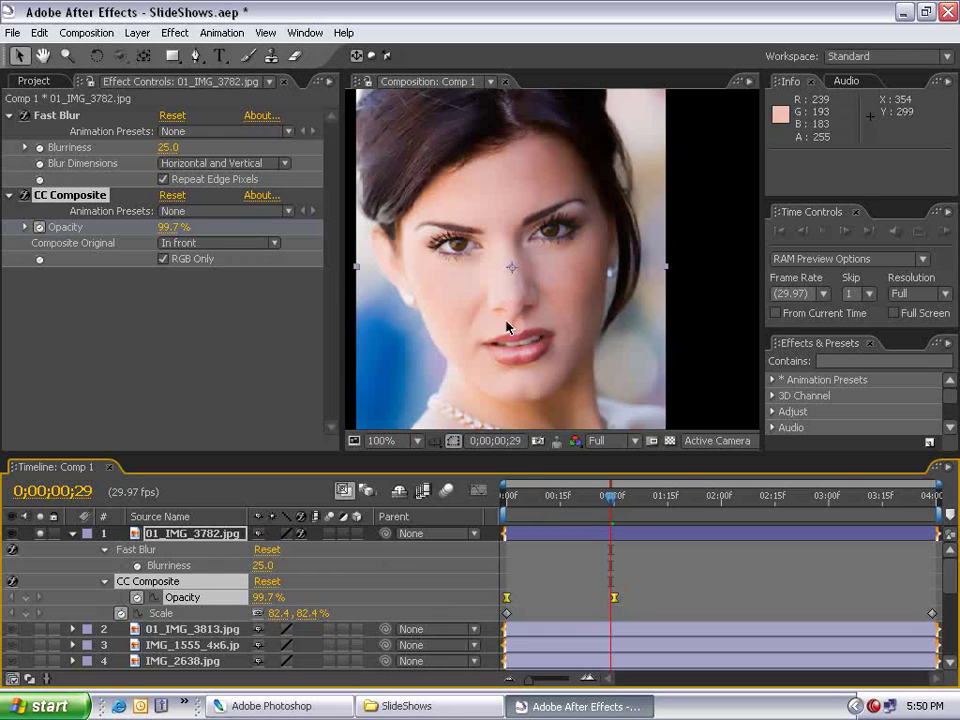
- RAM-preview the blur-to-sharp transition from the first frame
scroll(501, 386, down, 2)
key(Home)
click(457, 496)
key(KP_0)
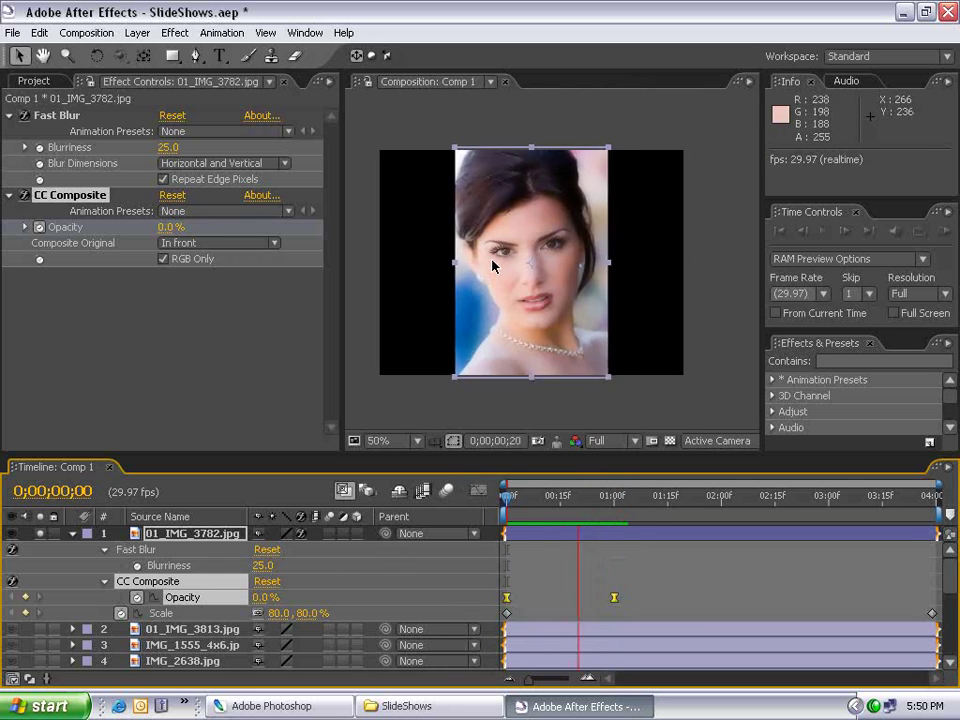
click(612, 496)
drag(616, 497, 508, 497)
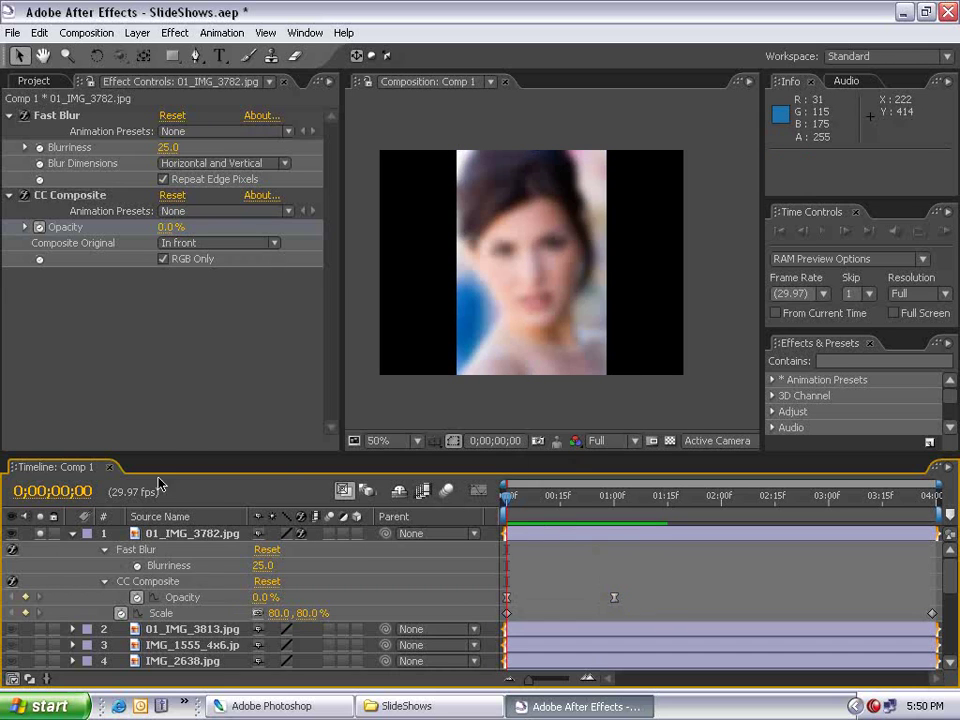
- Enlarge the timeline and reveal all modified properties of 01_IMG_3782.jpg with UU
drag(180, 454, 212, 384)
click(566, 466)
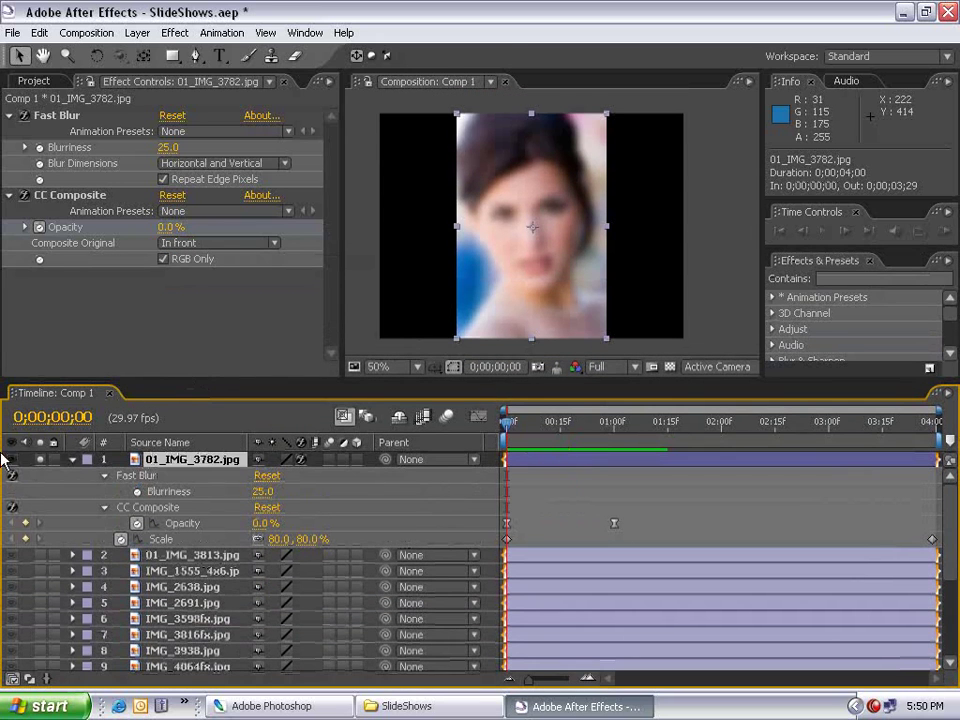
click(86, 459)
key(Escape)
click(72, 459)
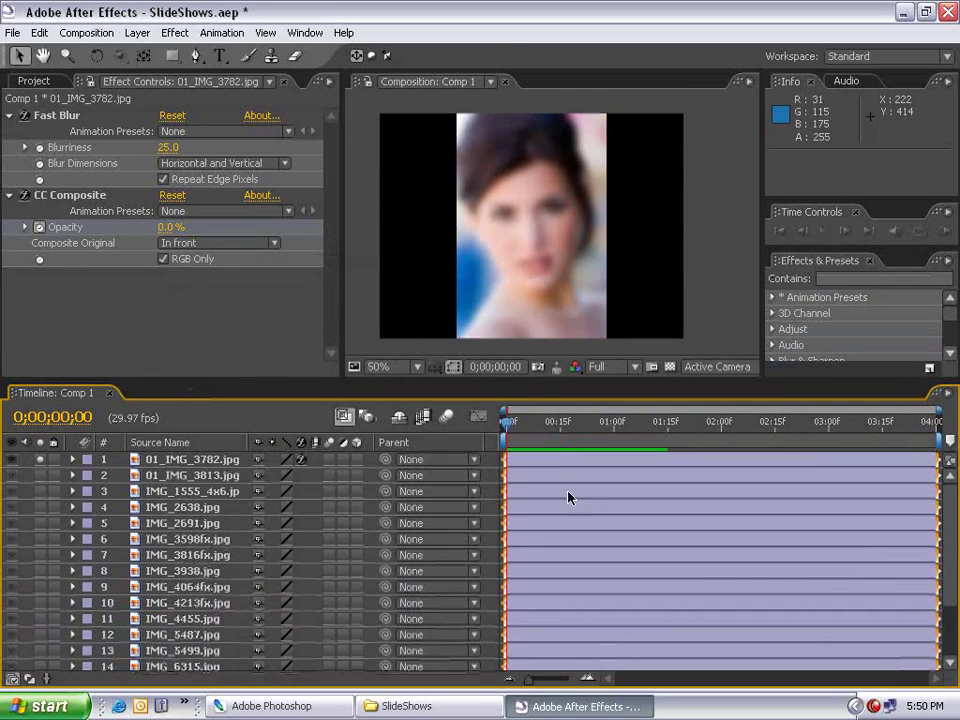
click(540, 476)
click(515, 462)
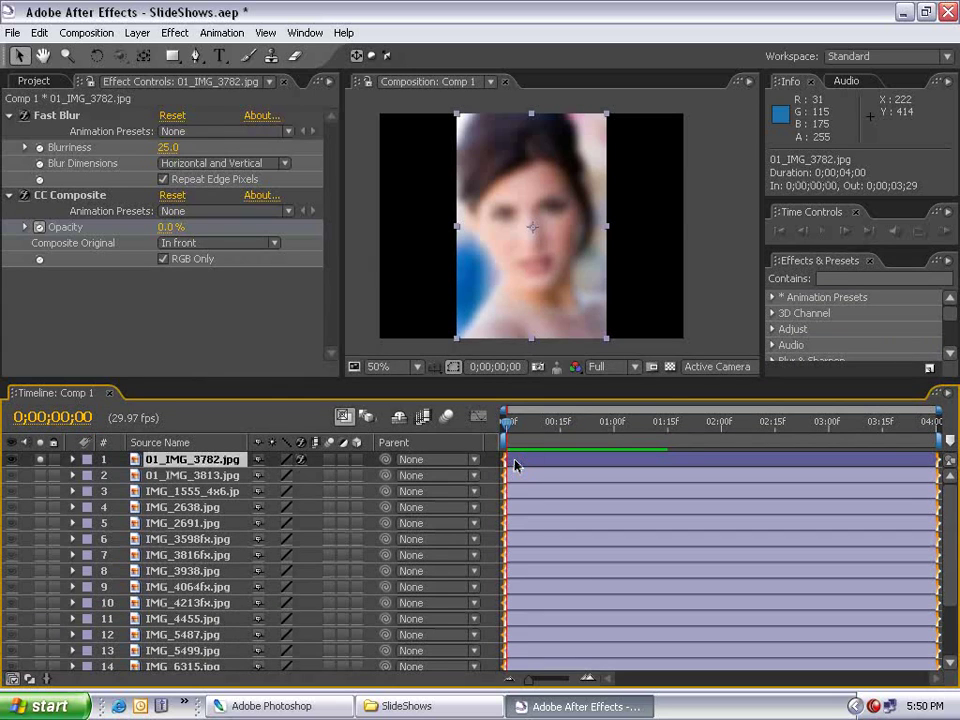
key(u)
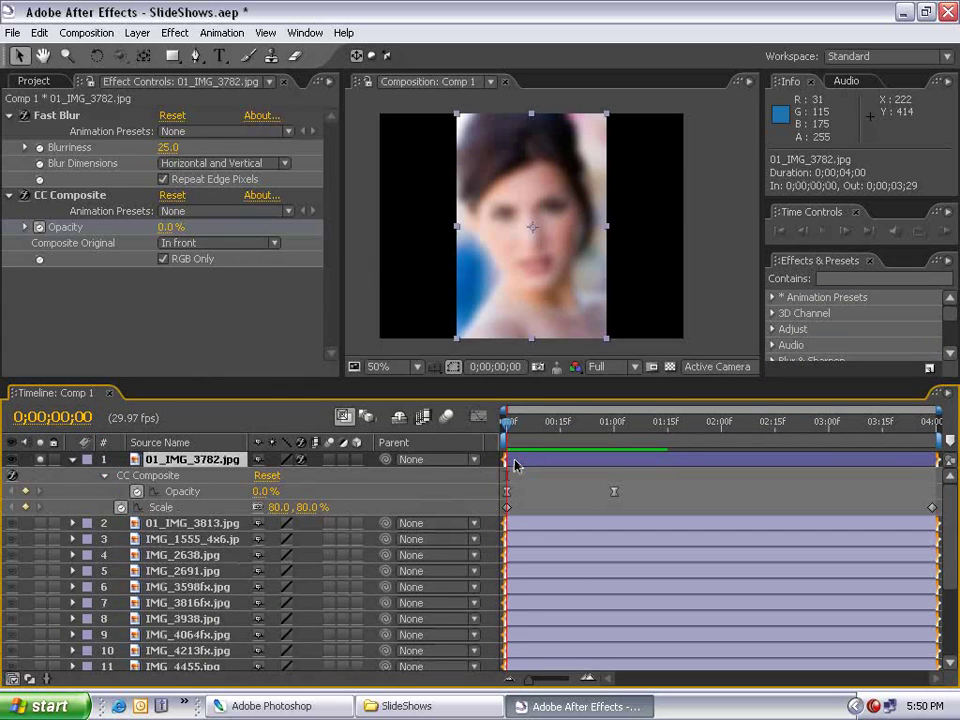
key(u)
key(u)
- Review Fast Blur and CC Composite, then select both Scale keyframes
drag(430, 382, 430, 352)
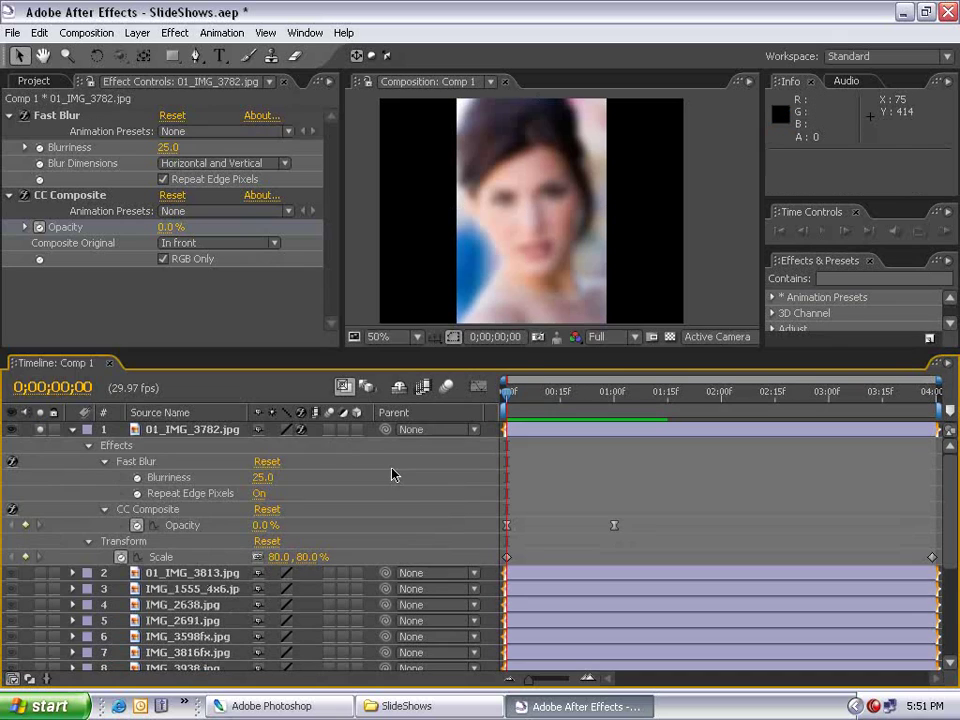
click(140, 461)
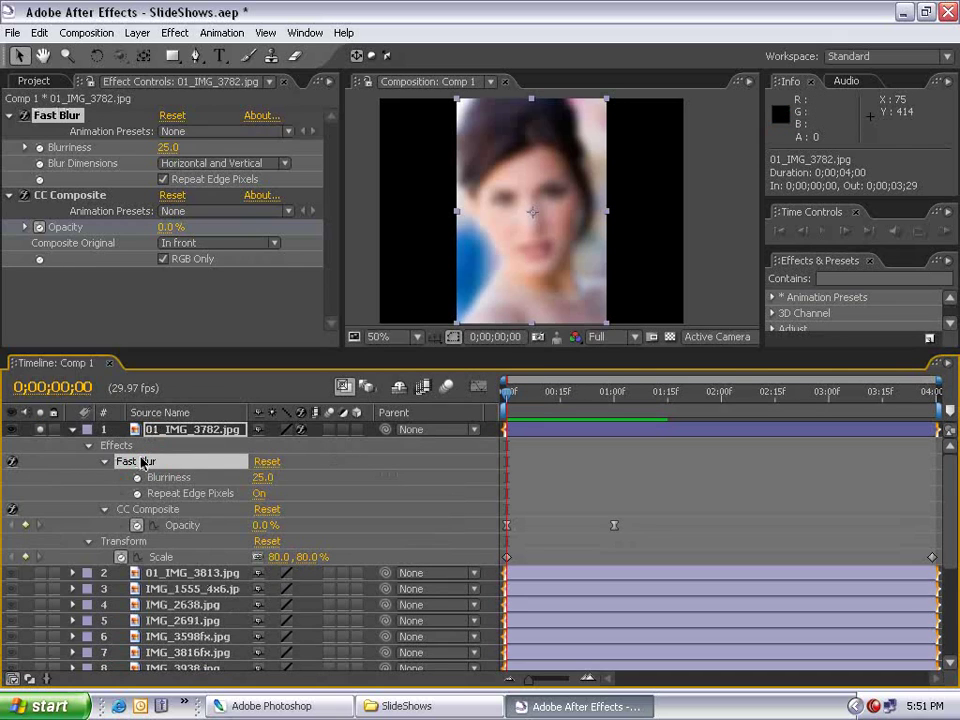
click(163, 510)
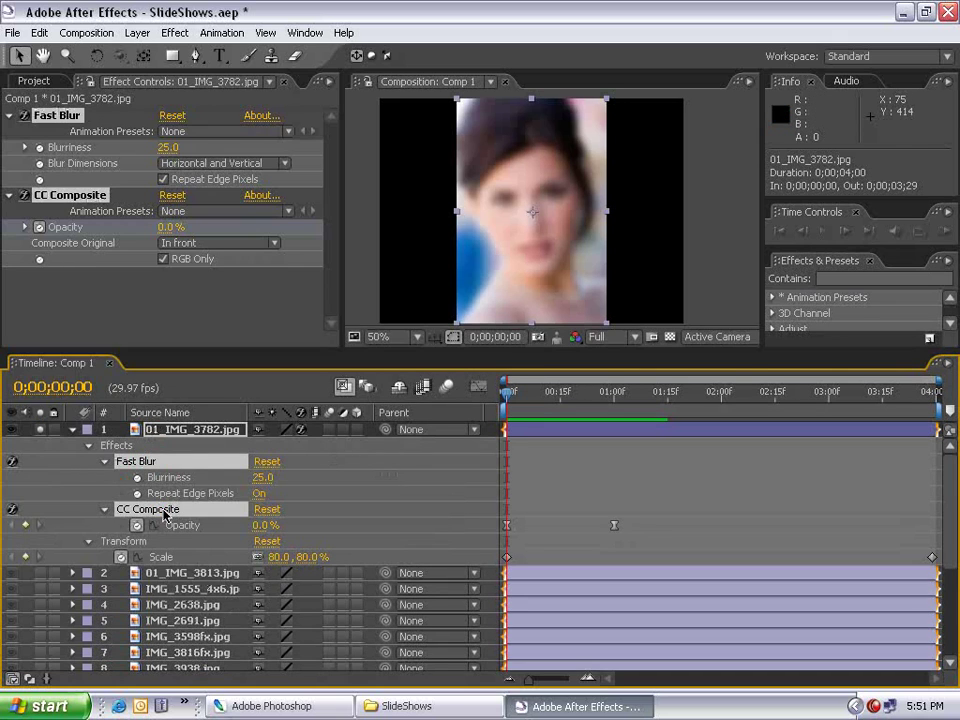
click(161, 558)
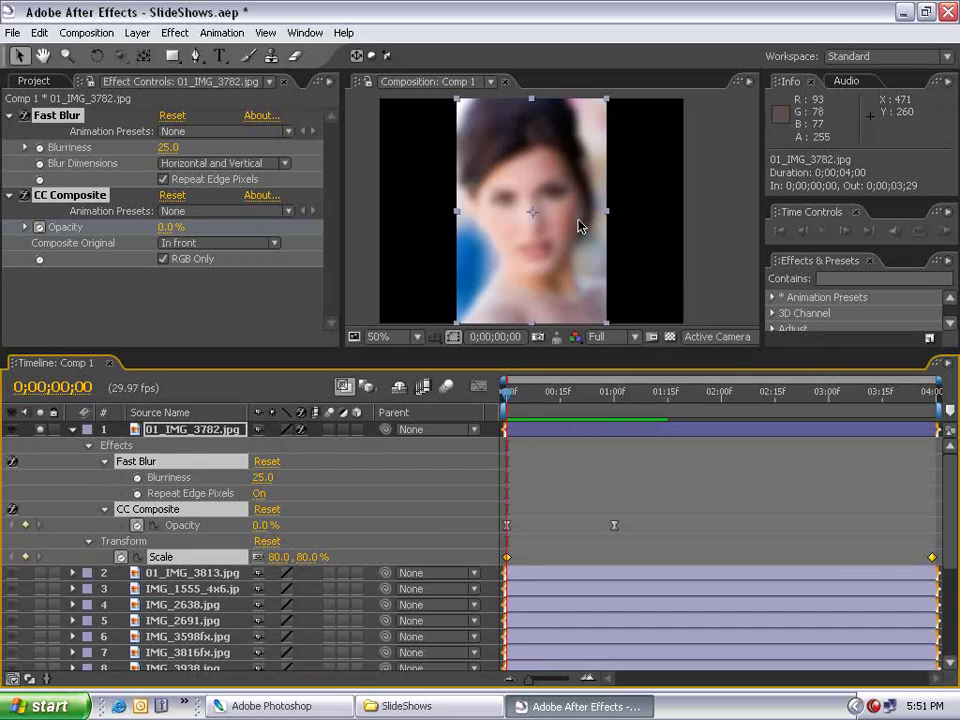
- Copy the first photo's keyframes and paste them onto layers 2 through 19
click(39, 32)
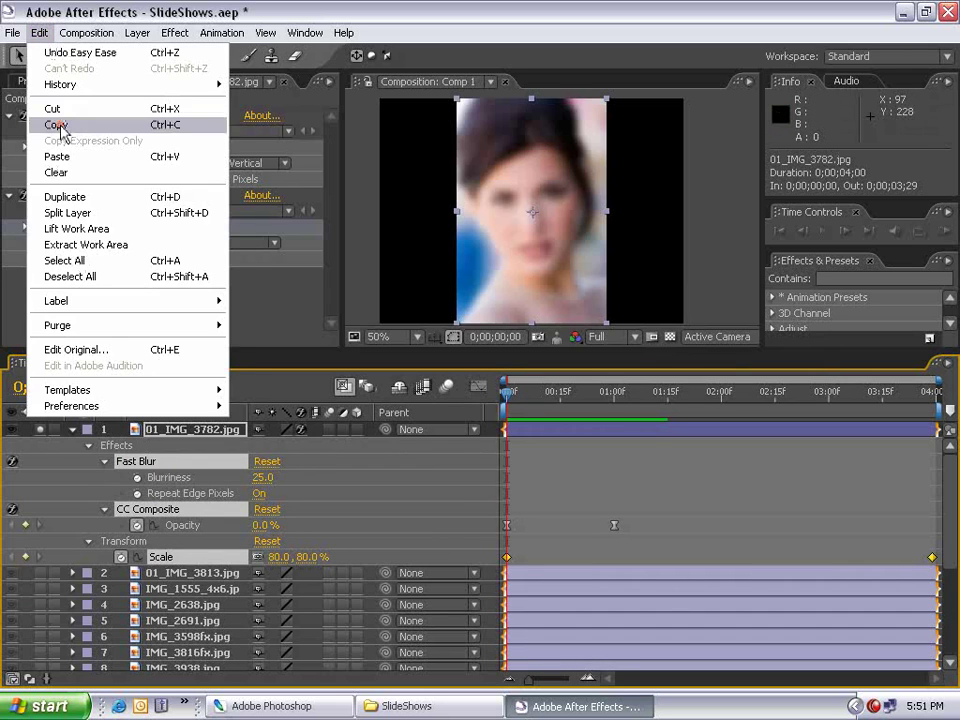
click(52, 122)
click(73, 433)
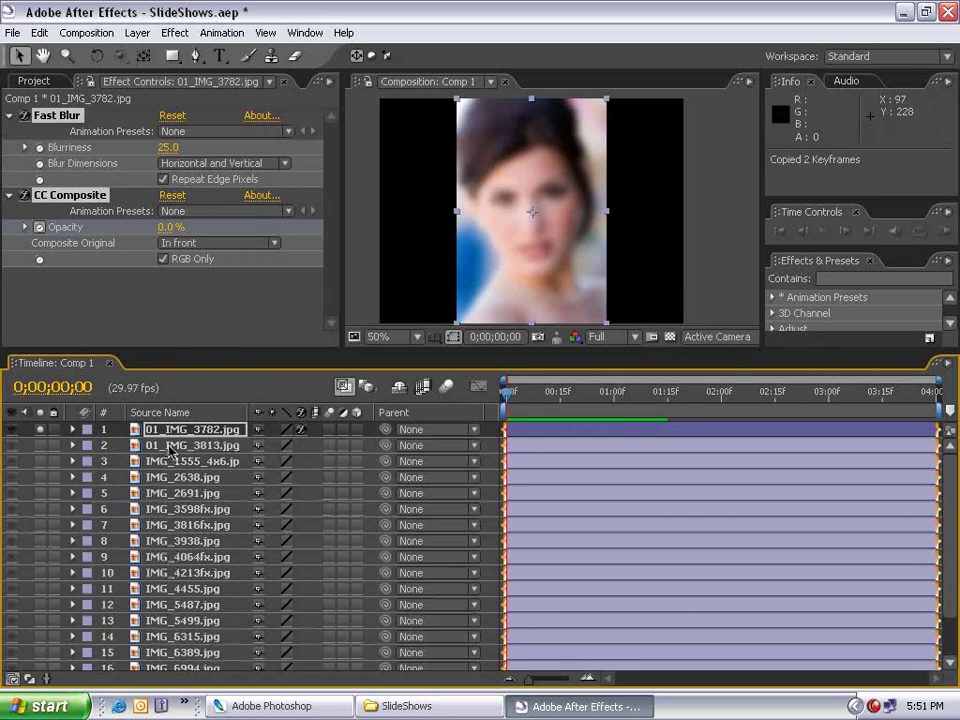
click(185, 445)
scroll(950, 520, down, 2)
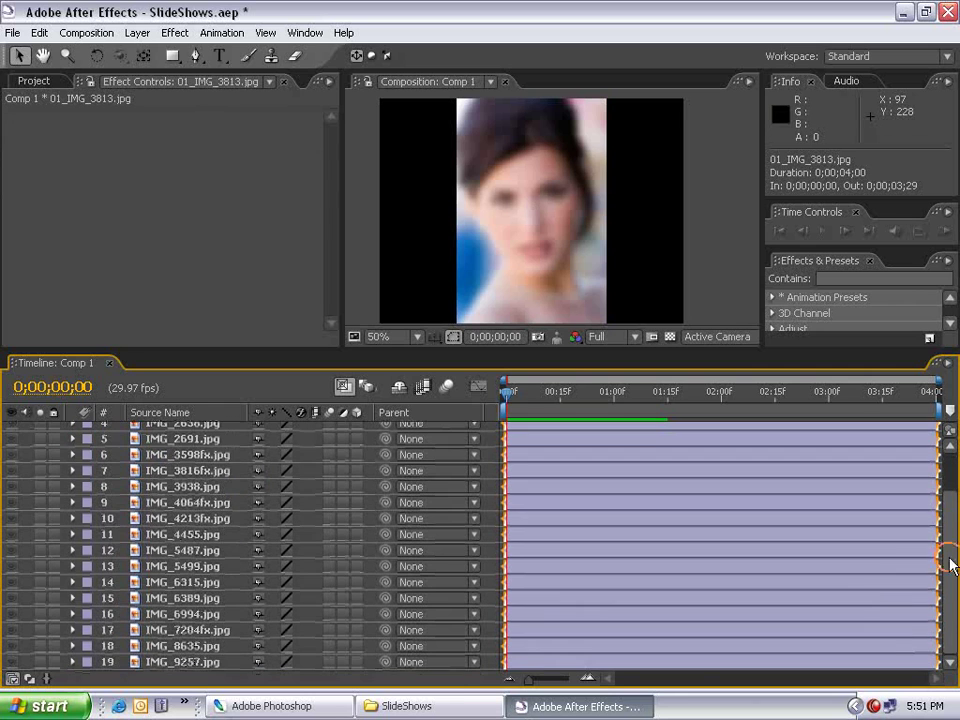
shift+click(160, 662)
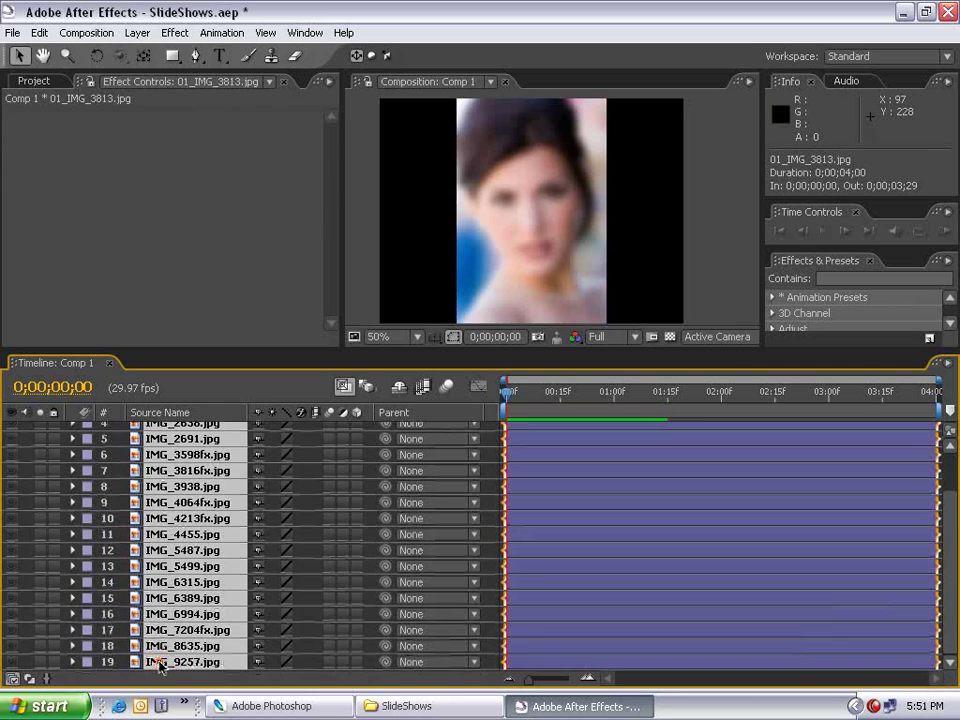
click(39, 32)
click(57, 157)
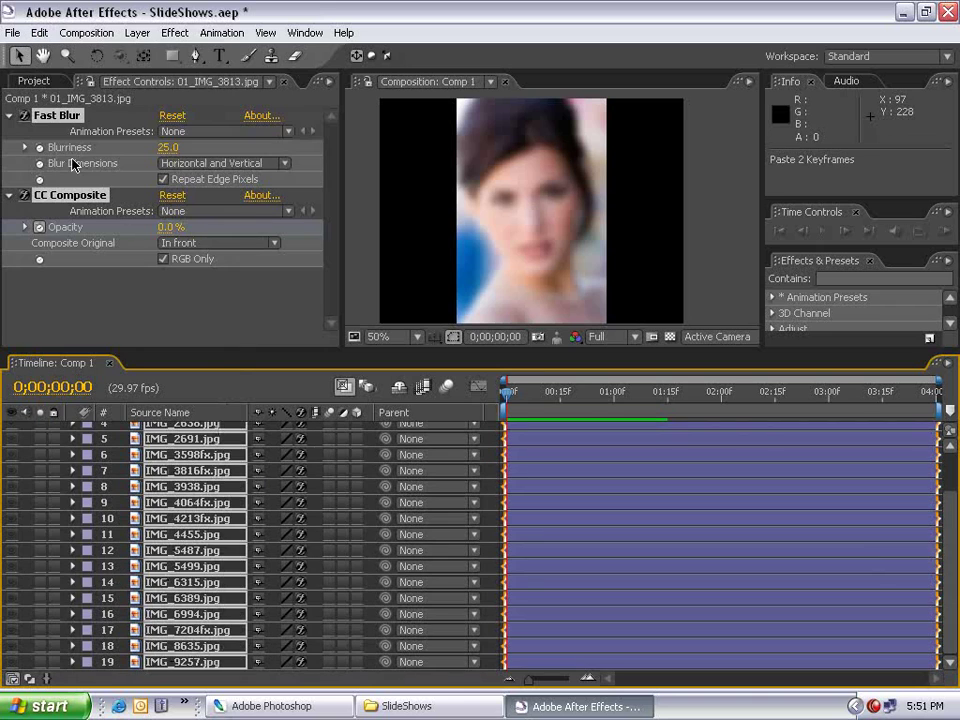
- Scrub past the start to watch 01_IMG_3813.jpg sharpen into view
scroll(945, 487, up, 2)
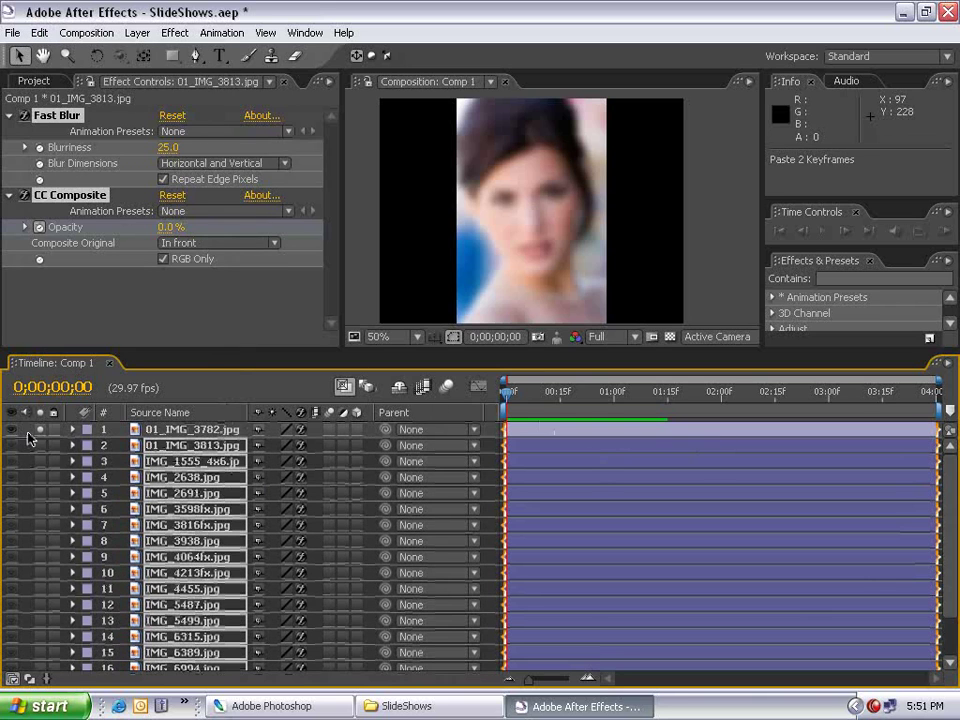
click(534, 397)
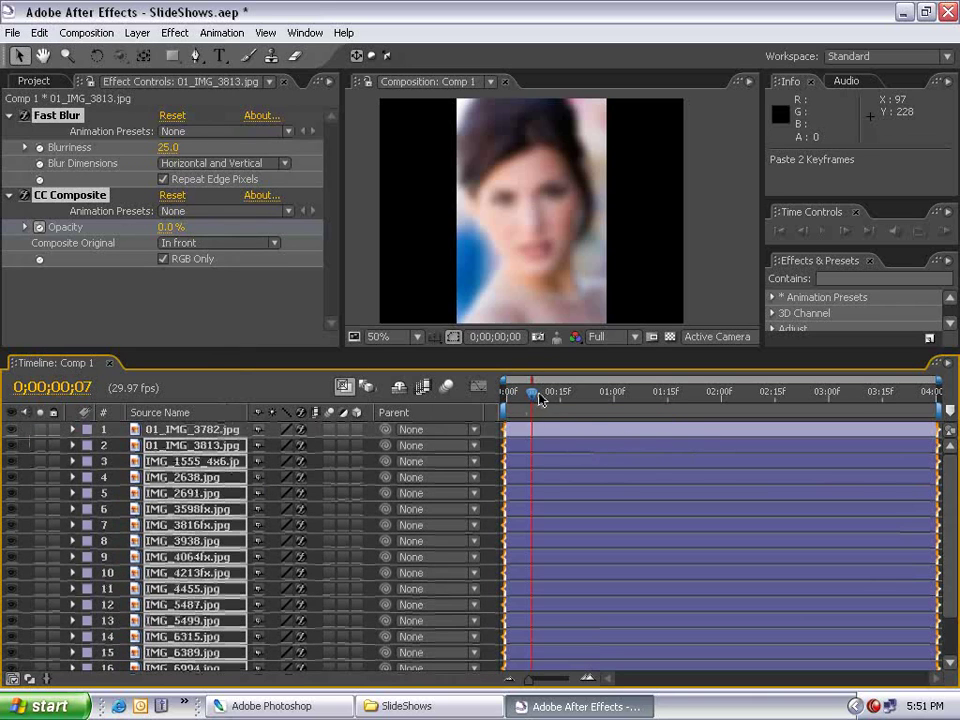
drag(541, 399, 690, 400)
click(735, 289)
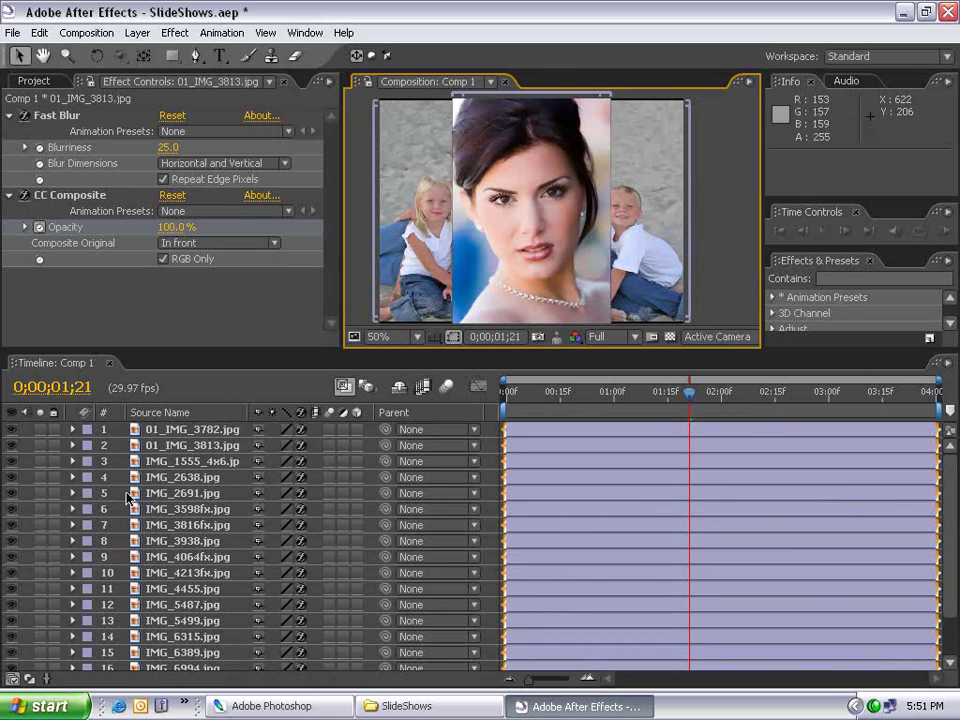
- Select all 19 photo layers in Comp 1
click(204, 429)
scroll(951, 471, down, 3)
key(ctrl+a)
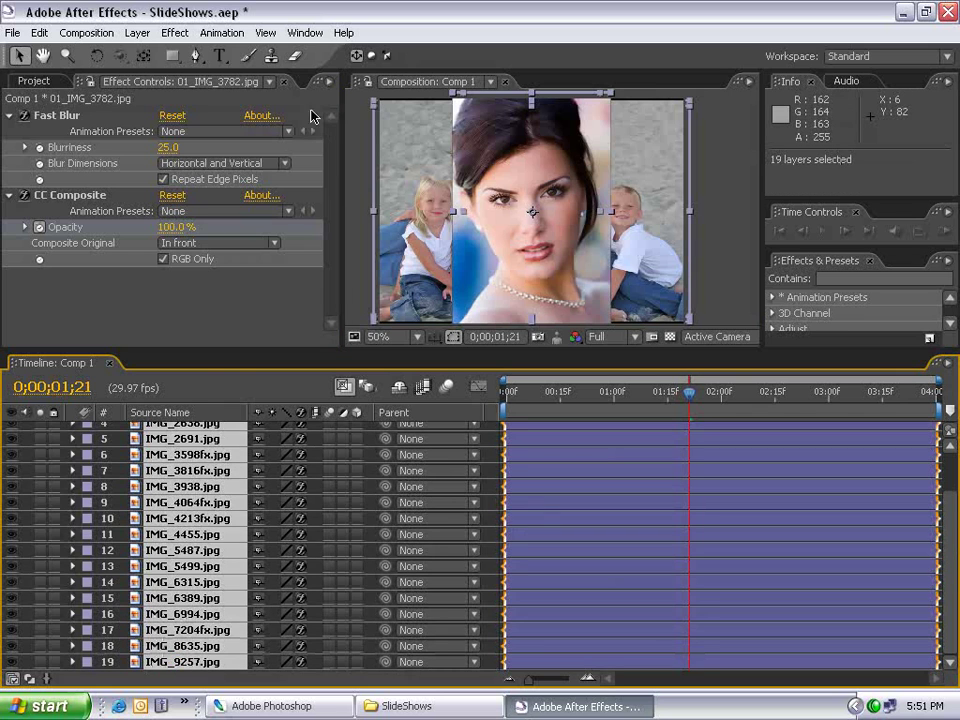
- Sequence the layers with a 0;00;00;20 overlap and Dissolve Front Layer, then scrub to preview
click(210, 36)
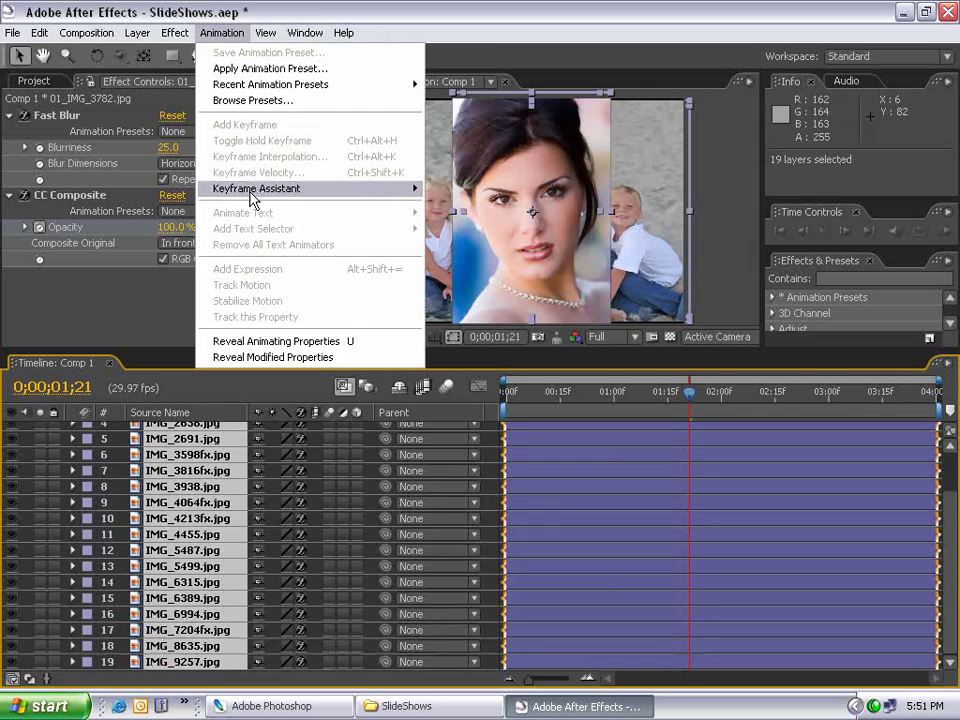
mouse_move(247, 193)
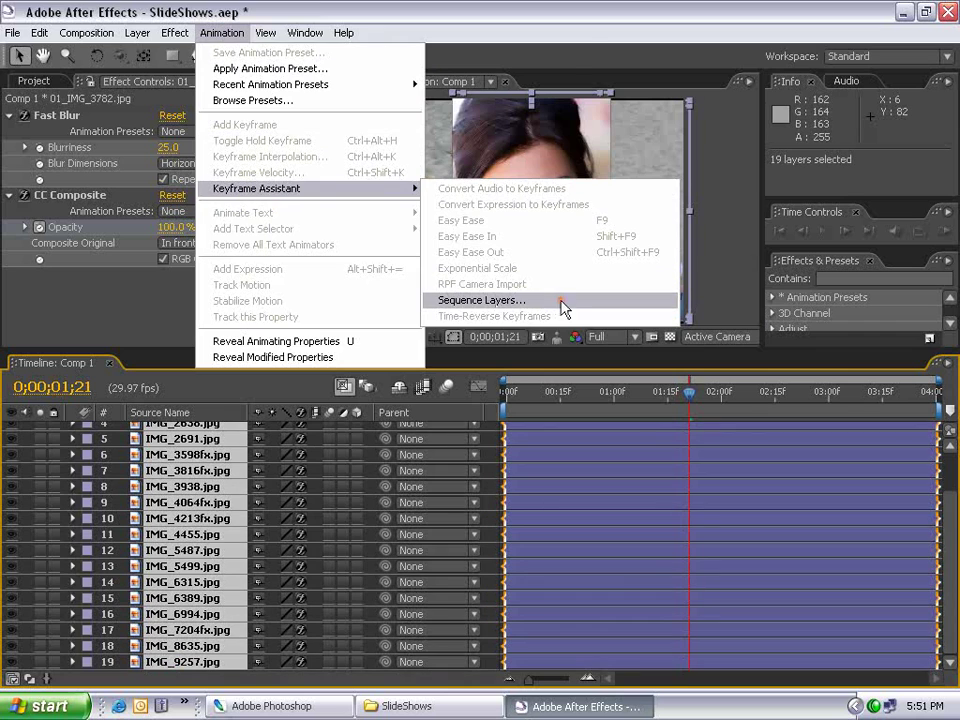
click(561, 301)
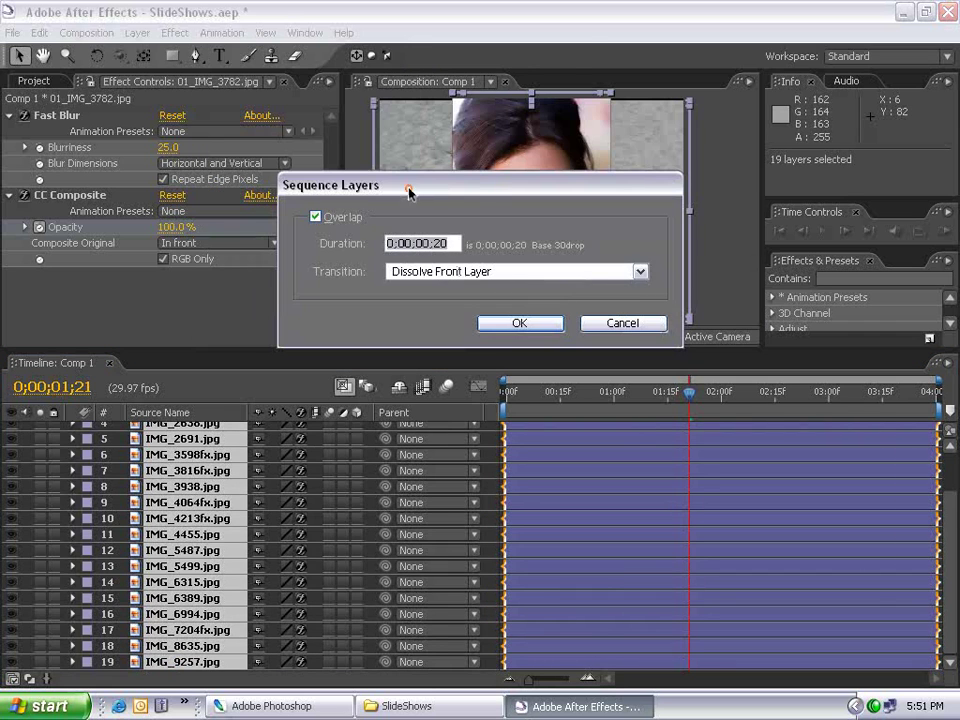
drag(408, 191, 376, 305)
click(403, 358)
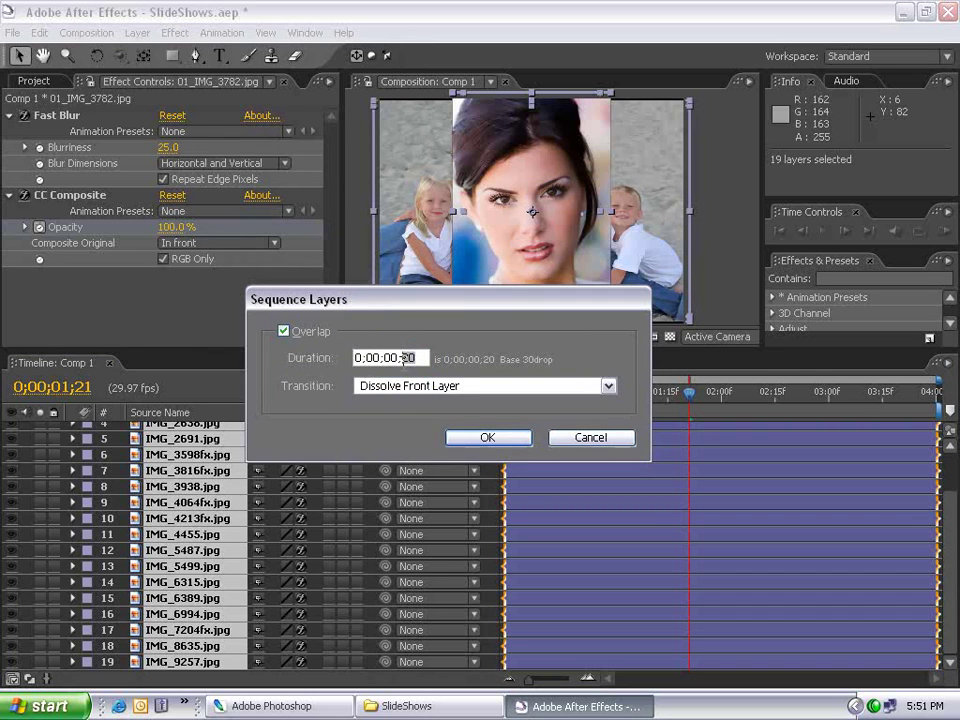
key(Tab)
click(384, 390)
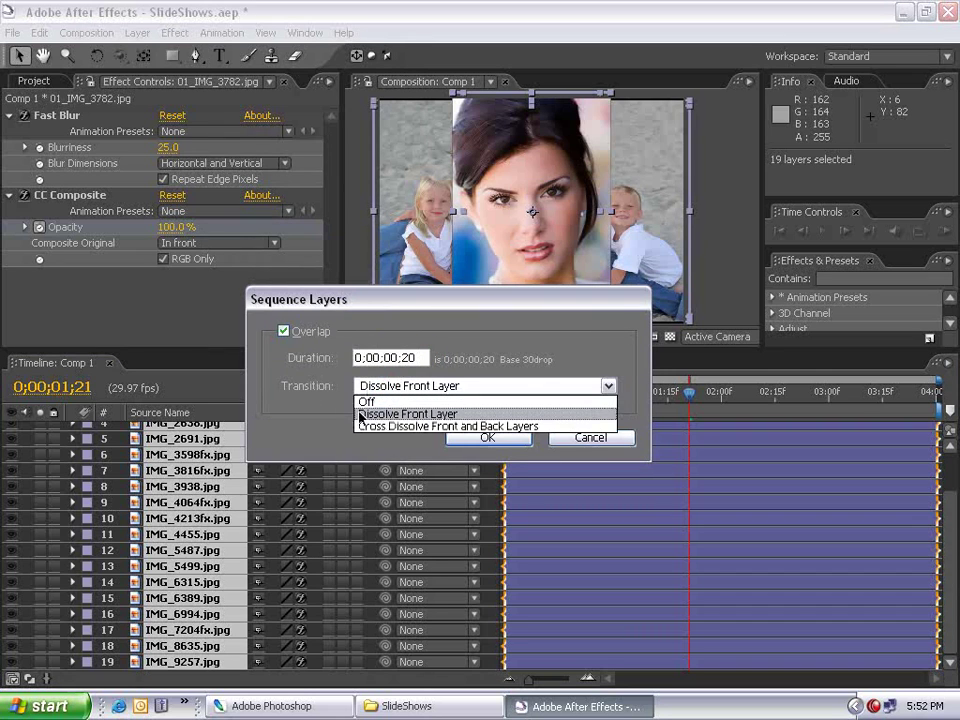
click(390, 414)
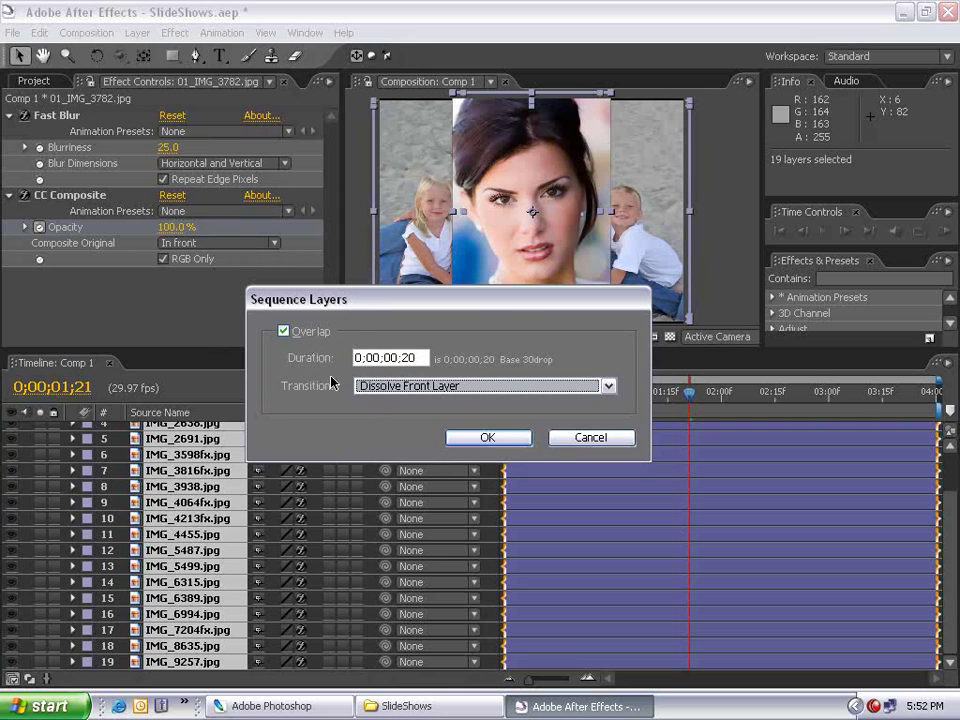
click(486, 438)
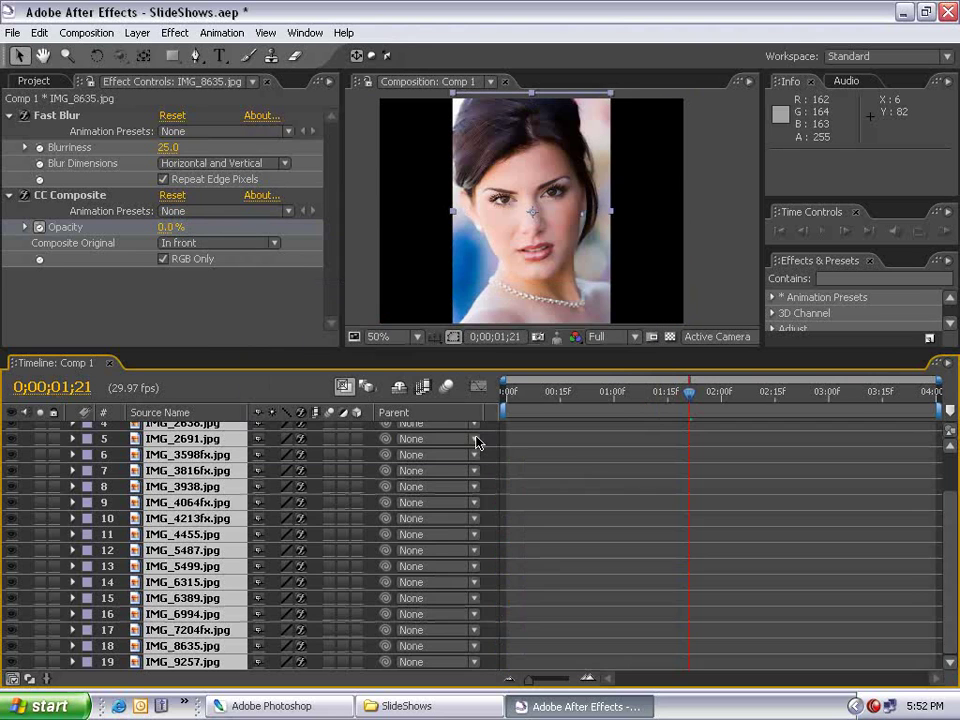
scroll(955, 547, up, 2)
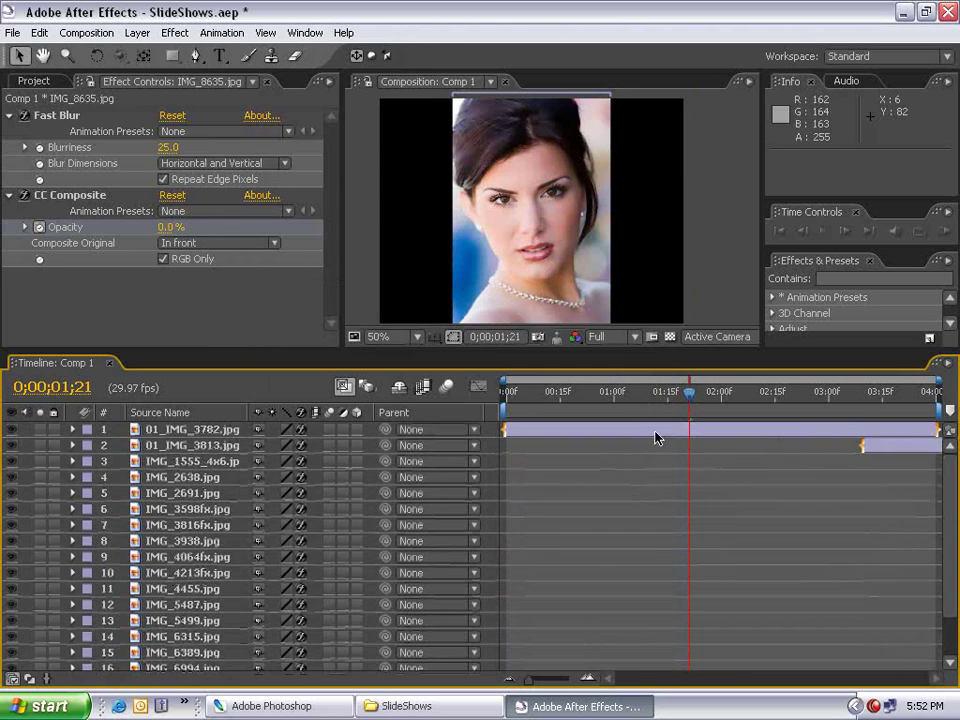
drag(853, 392, 503, 470)
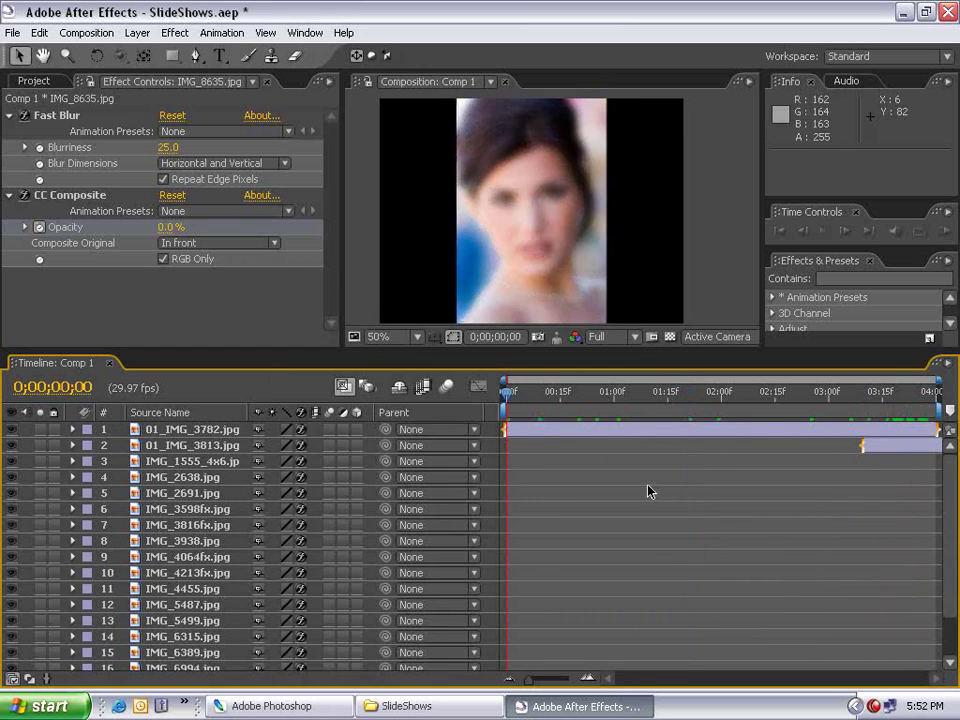
- Increase Comp 1's duration in Composition Settings
click(68, 32)
click(88, 77)
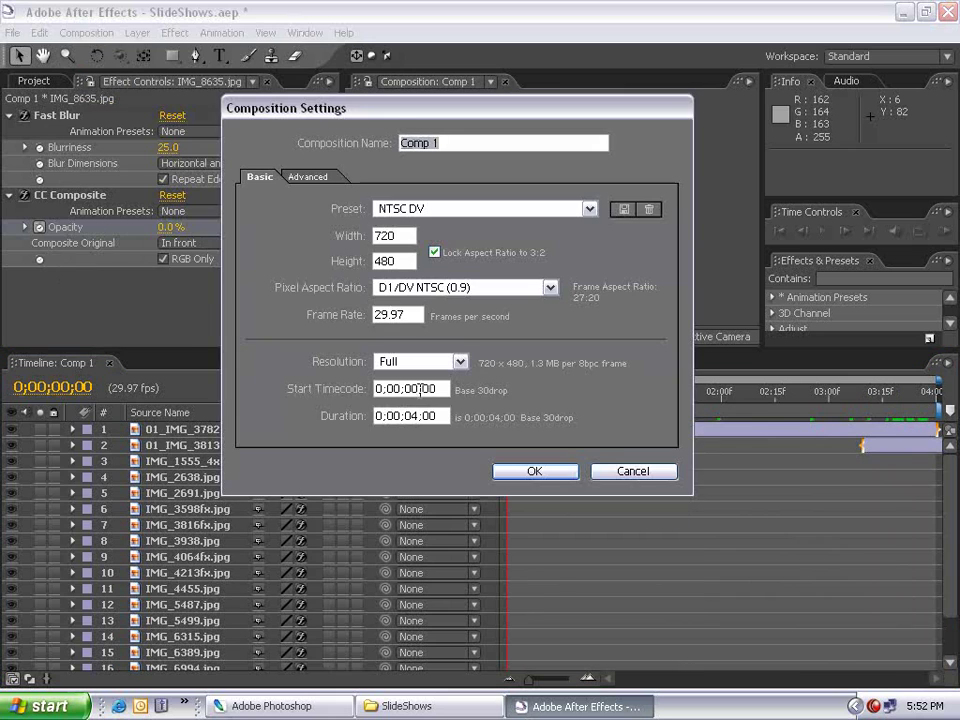
click(395, 414)
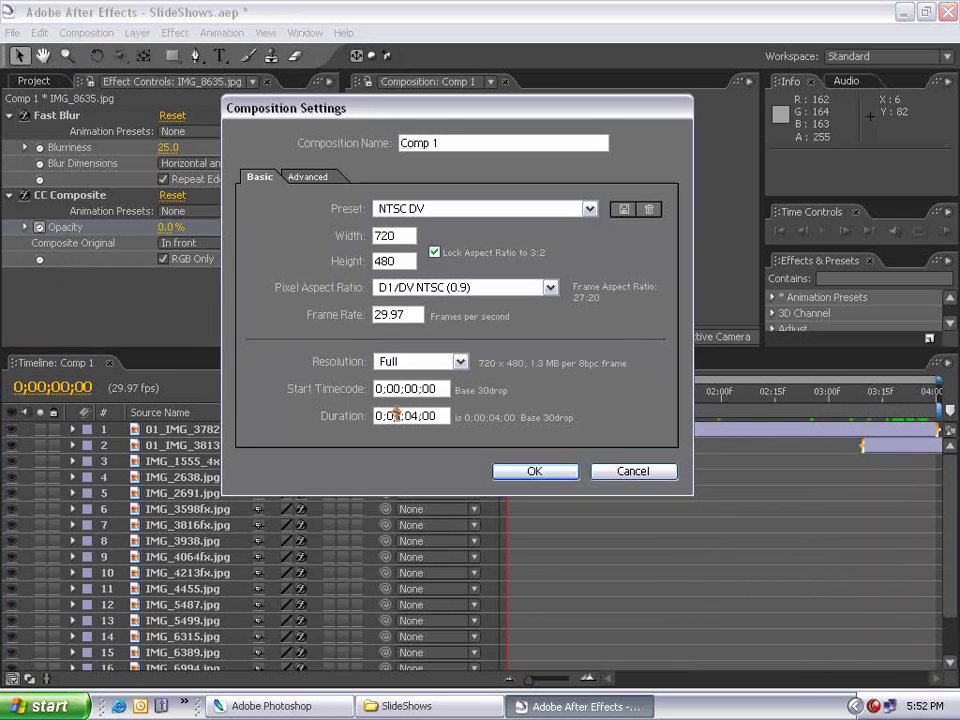
right_click(388, 416)
click(534, 471)
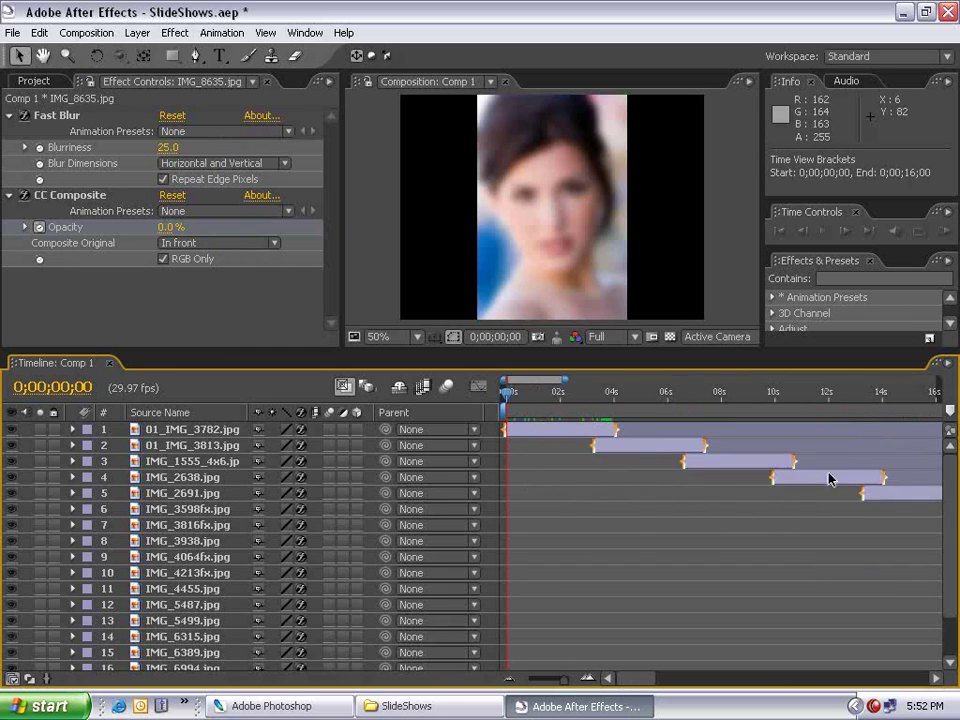
- End the work area at IMG_9257.jpg's out point and trim Comp 1 to it, ending at 0;01;04;01
key(grave)
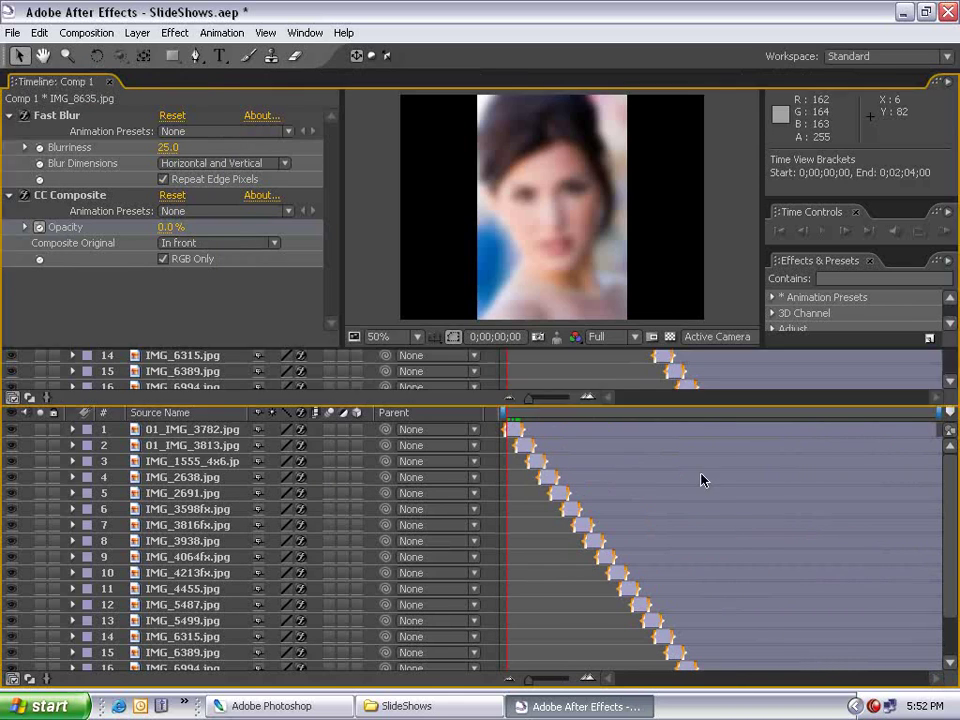
click(724, 438)
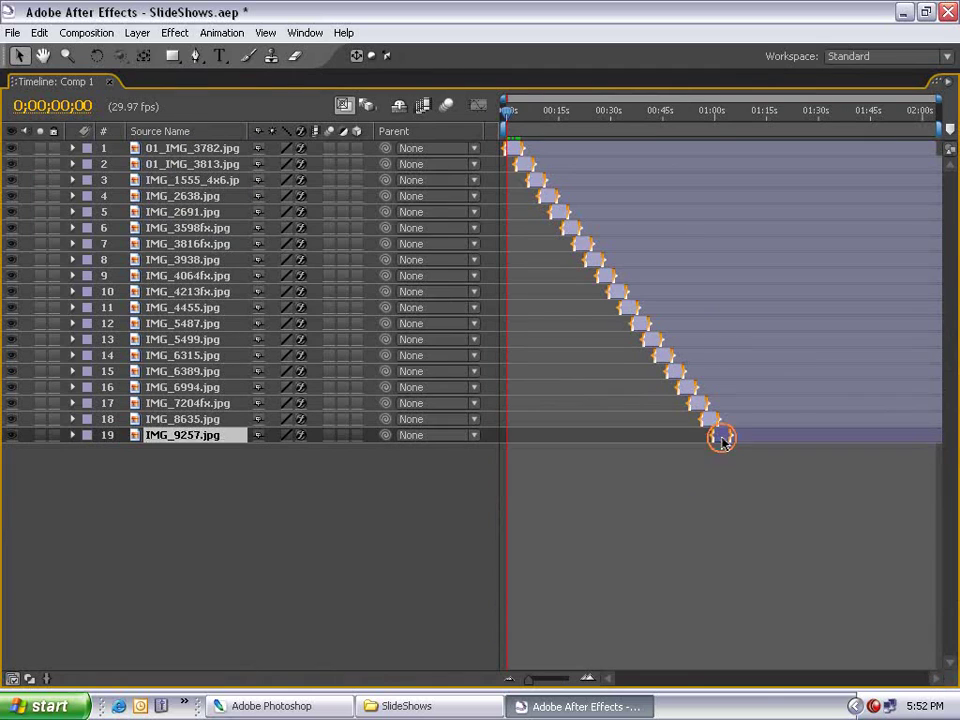
key(o)
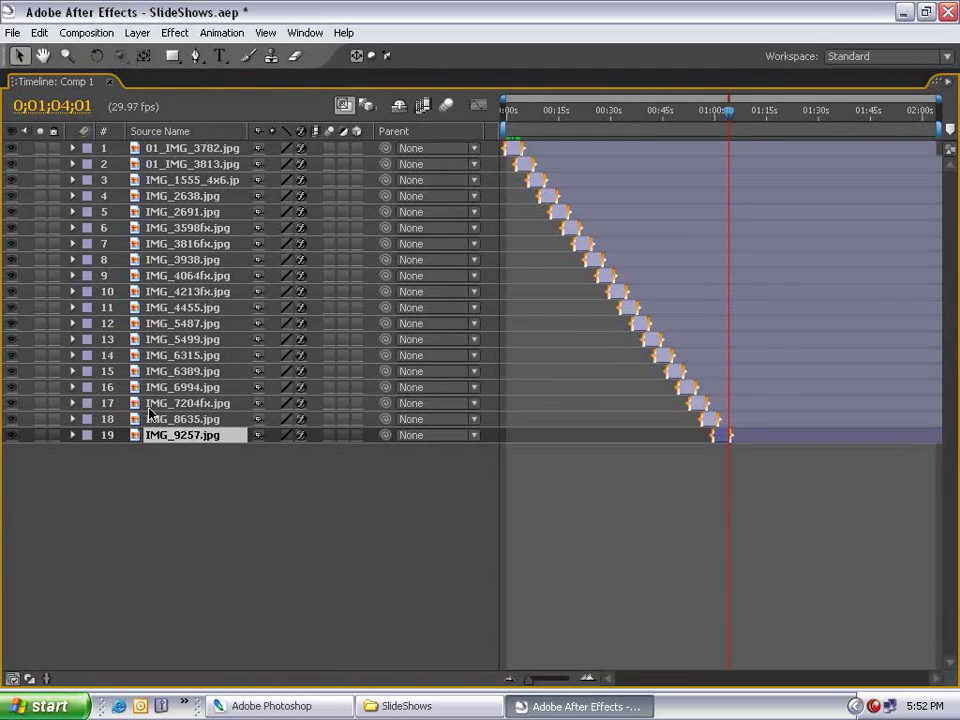
key(n)
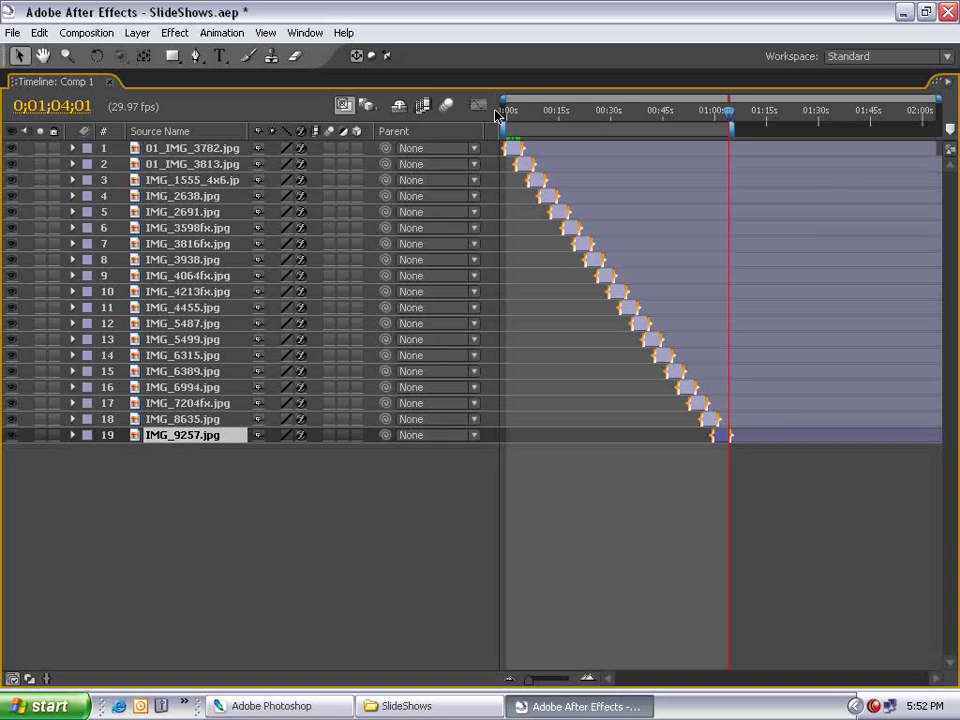
right_click(630, 130)
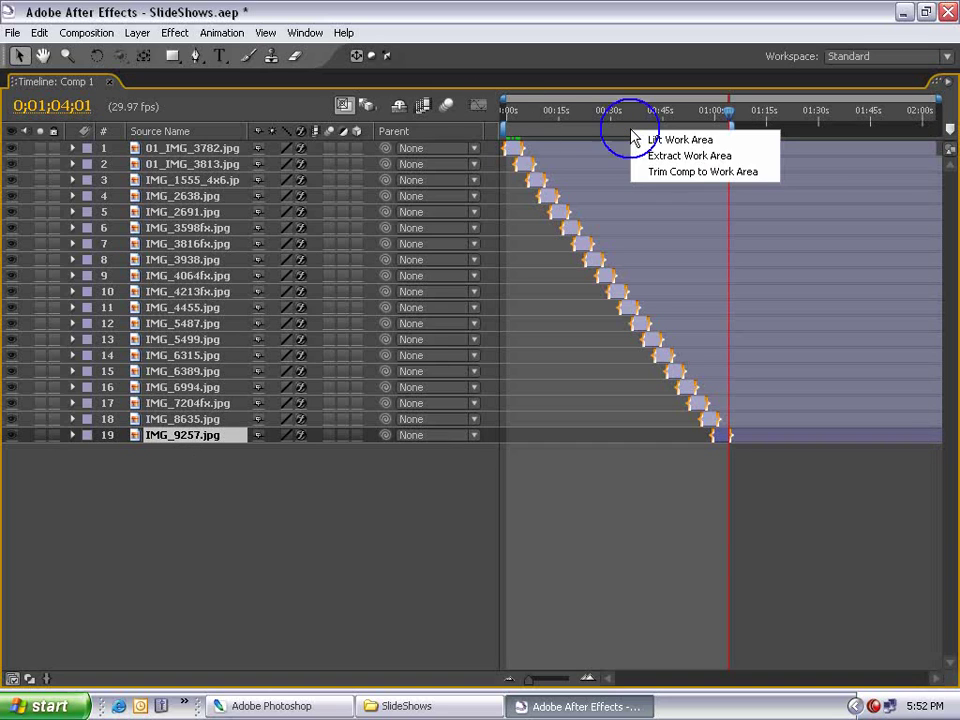
click(698, 172)
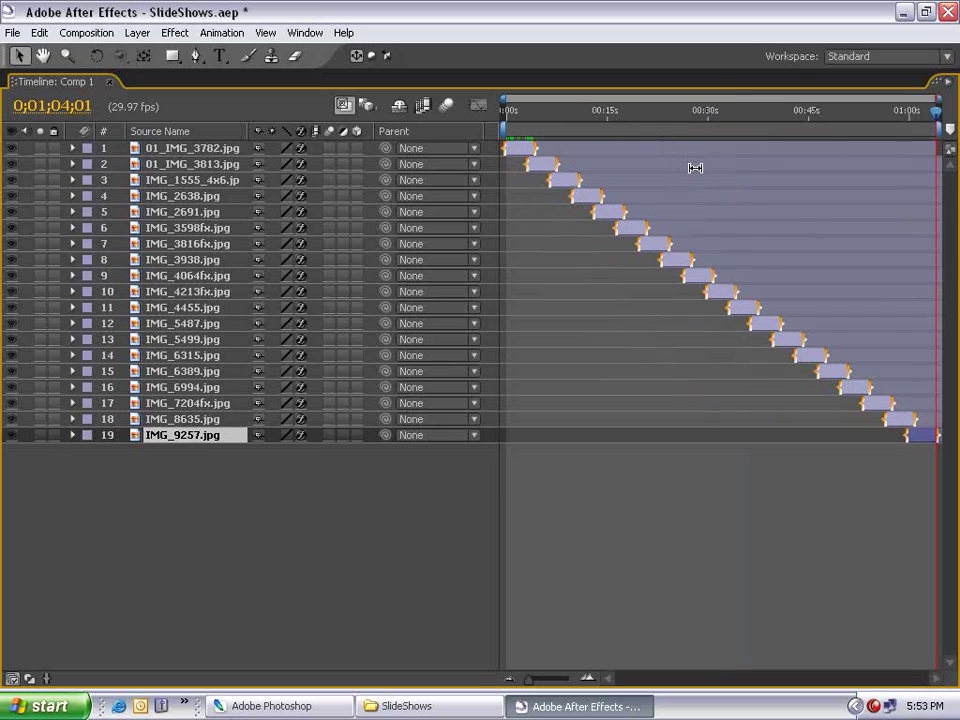
drag(926, 117, 842, 178)
key(grave)
- Set the first photo layer's opacity to 0% at the first frame so the slideshow starts black
key(Home)
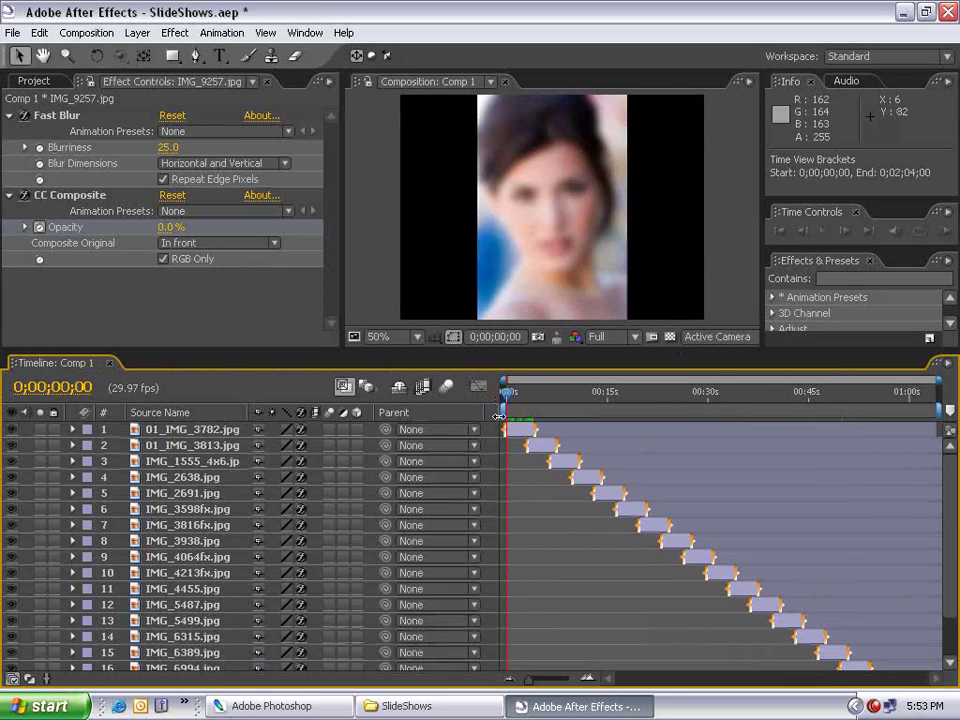
click(511, 430)
key(t)
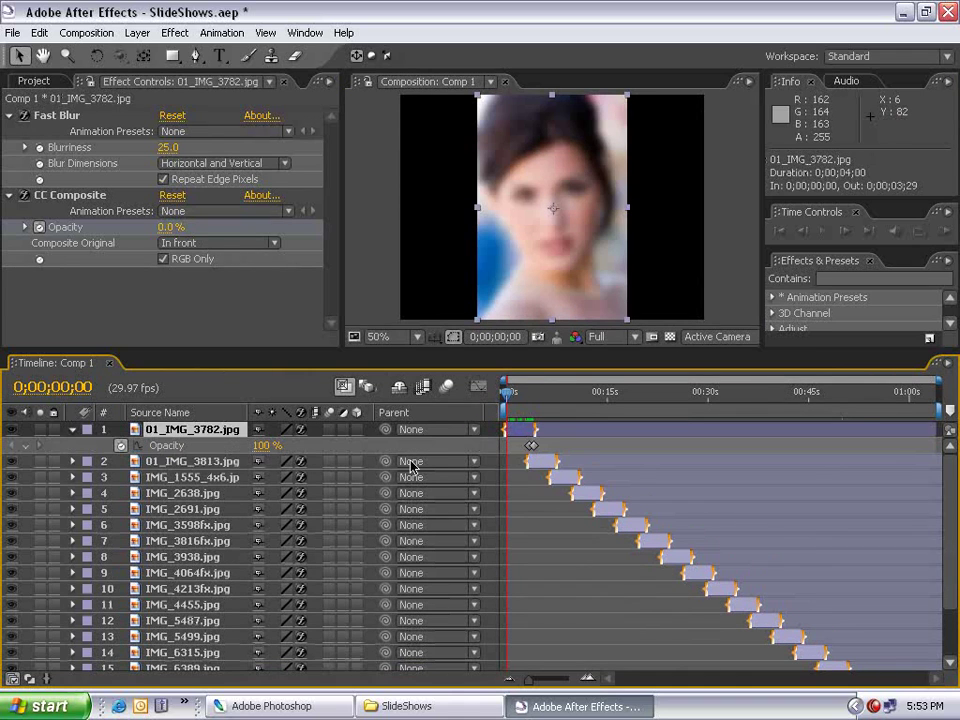
key(equal)
key(equal)
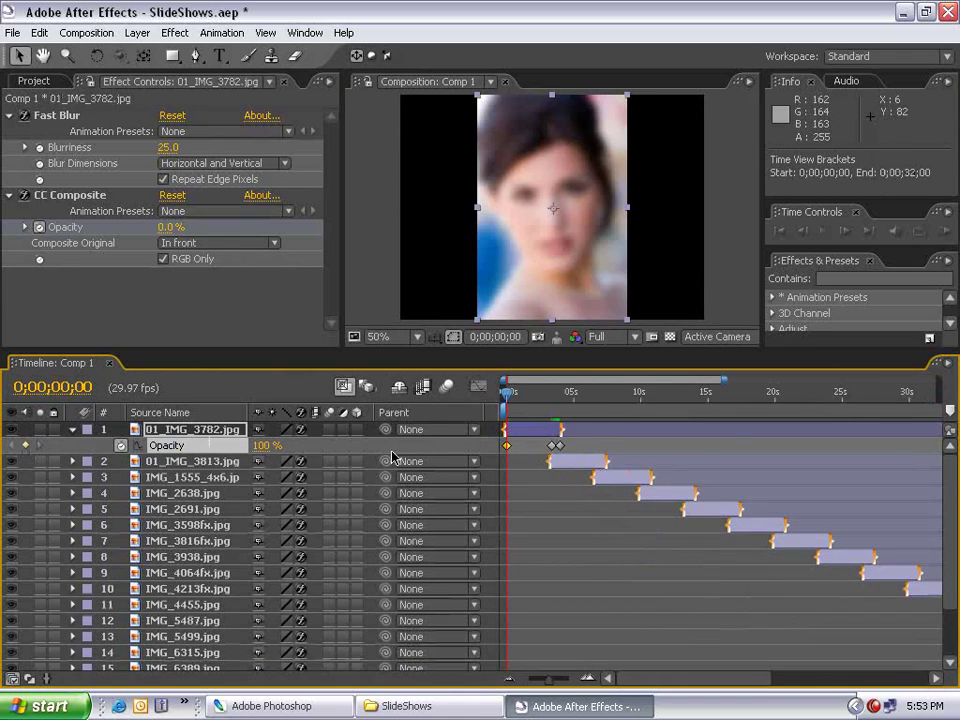
key(space)
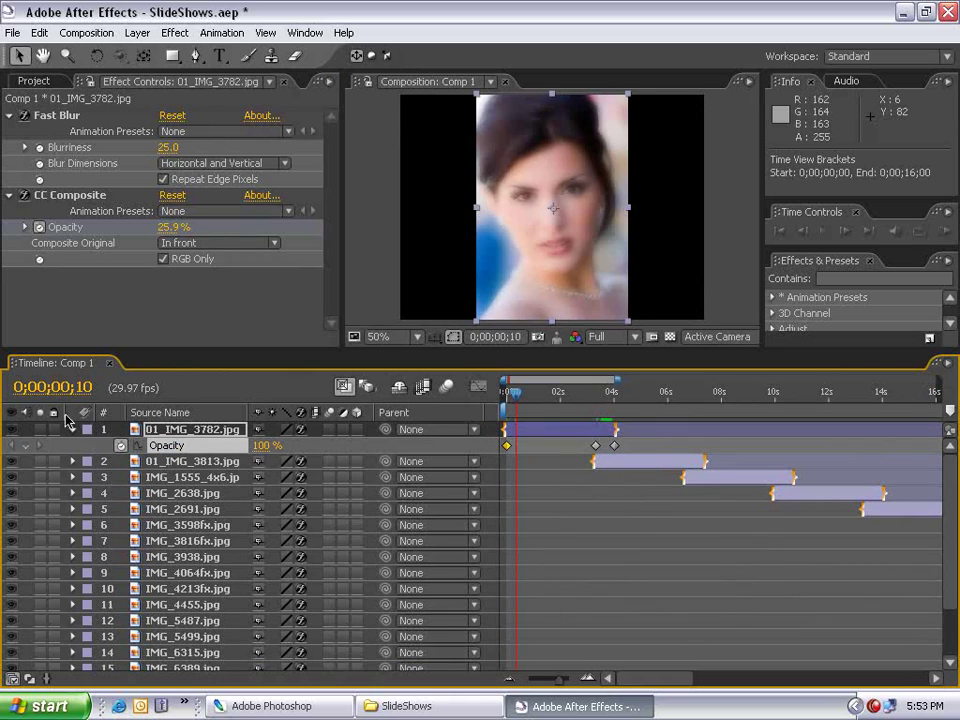
key(Home)
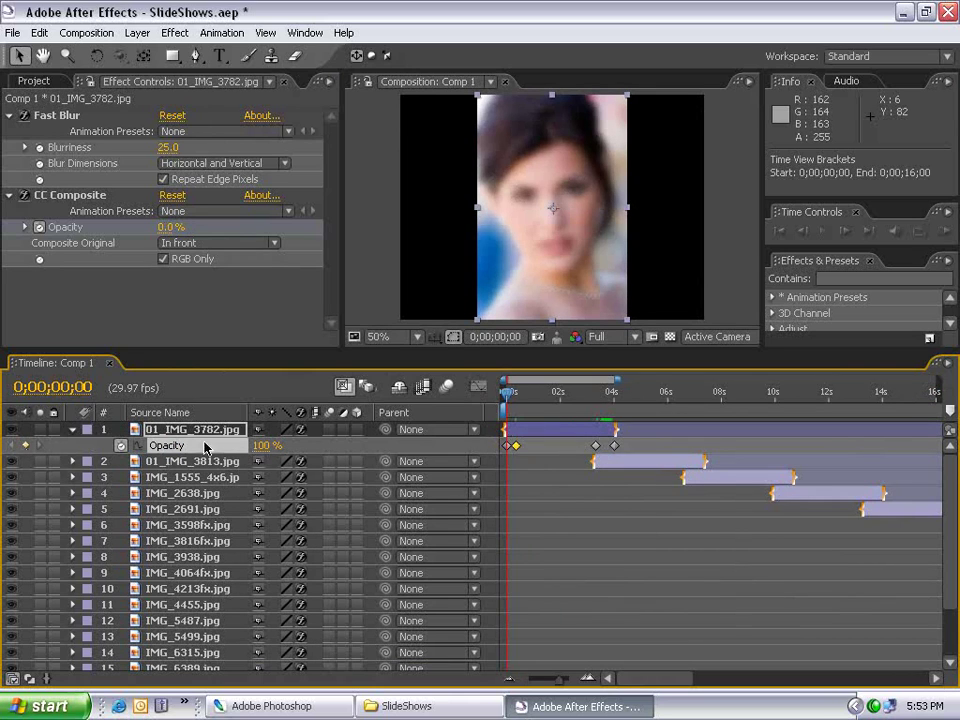
click(258, 445)
text(0)
key(Return)
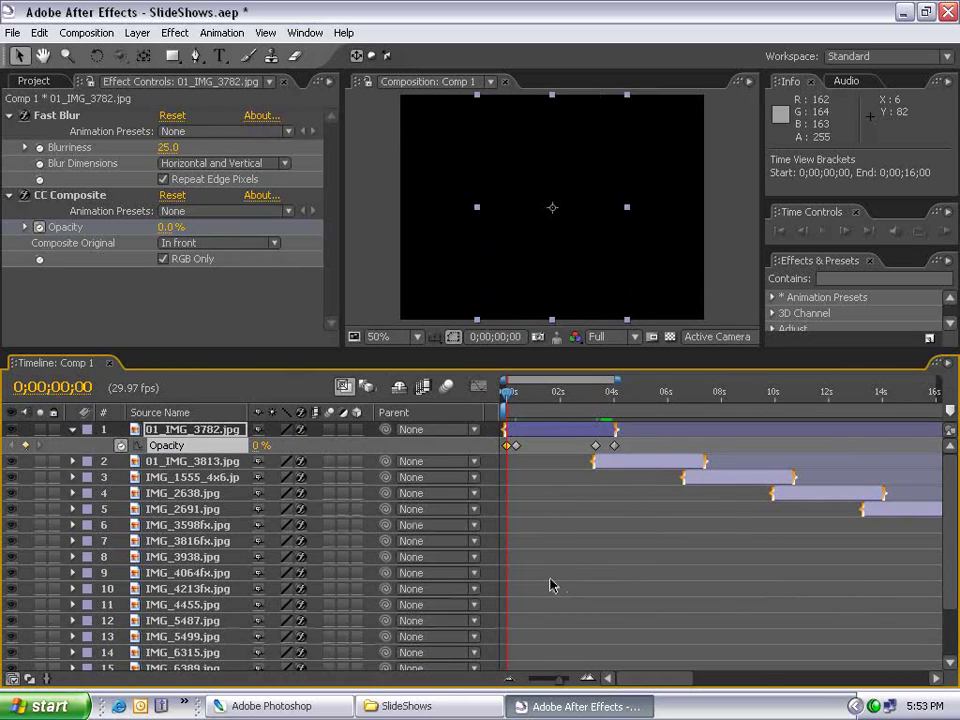
- Keyframe IMG_9257.jpg's Opacity so it reaches 0% at the end of the comp
key(semicolon)
scroll(793, 458, down, 2)
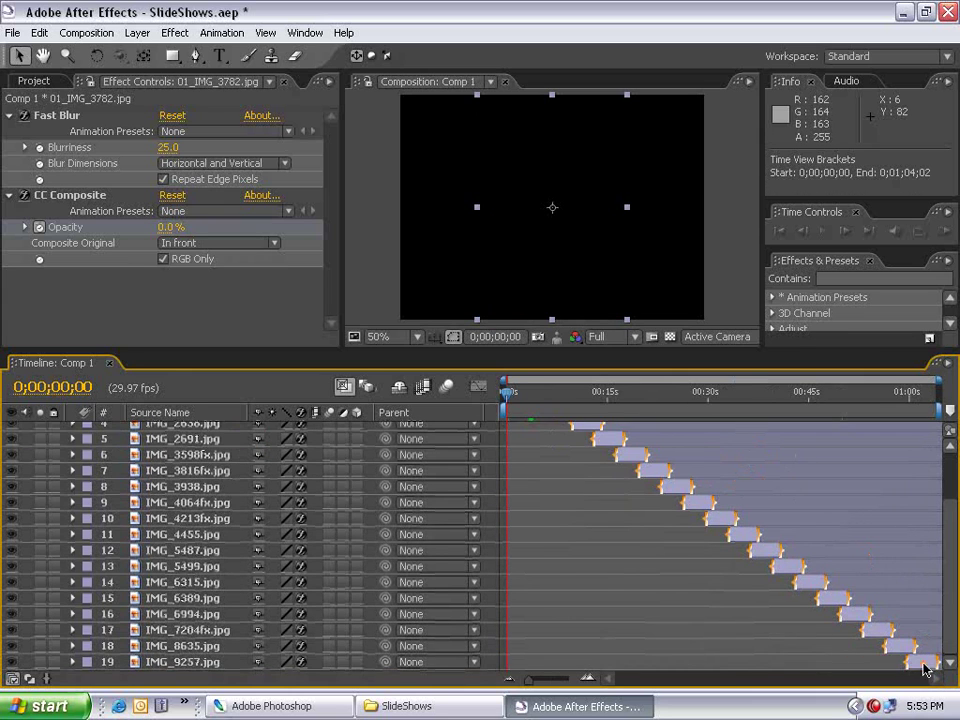
click(922, 663)
key(t)
key(End)
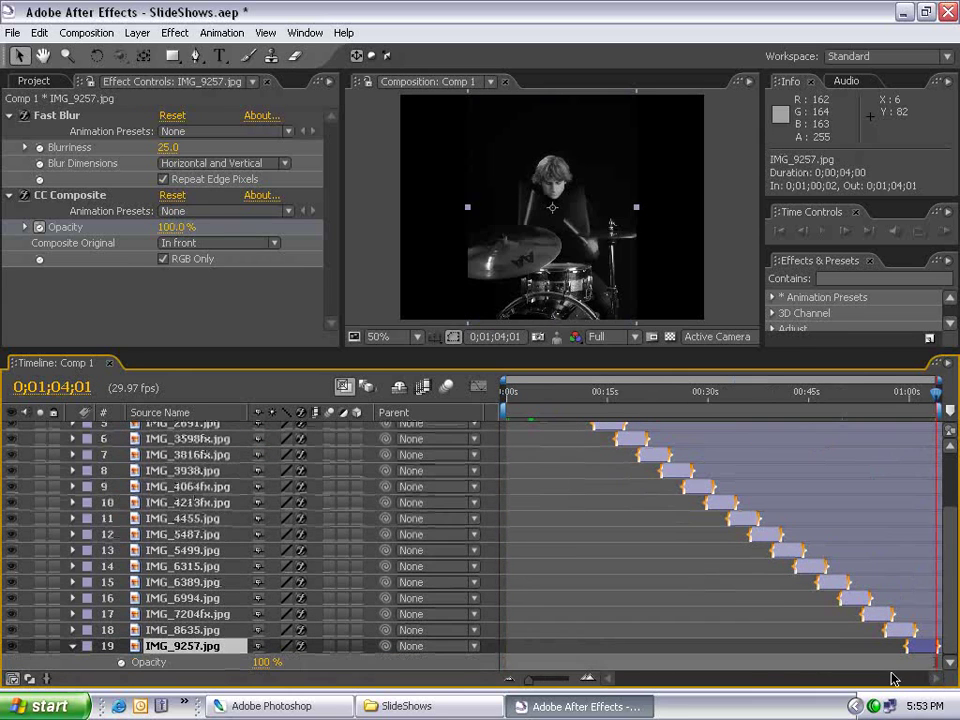
click(121, 662)
key(shift+Page_Up)
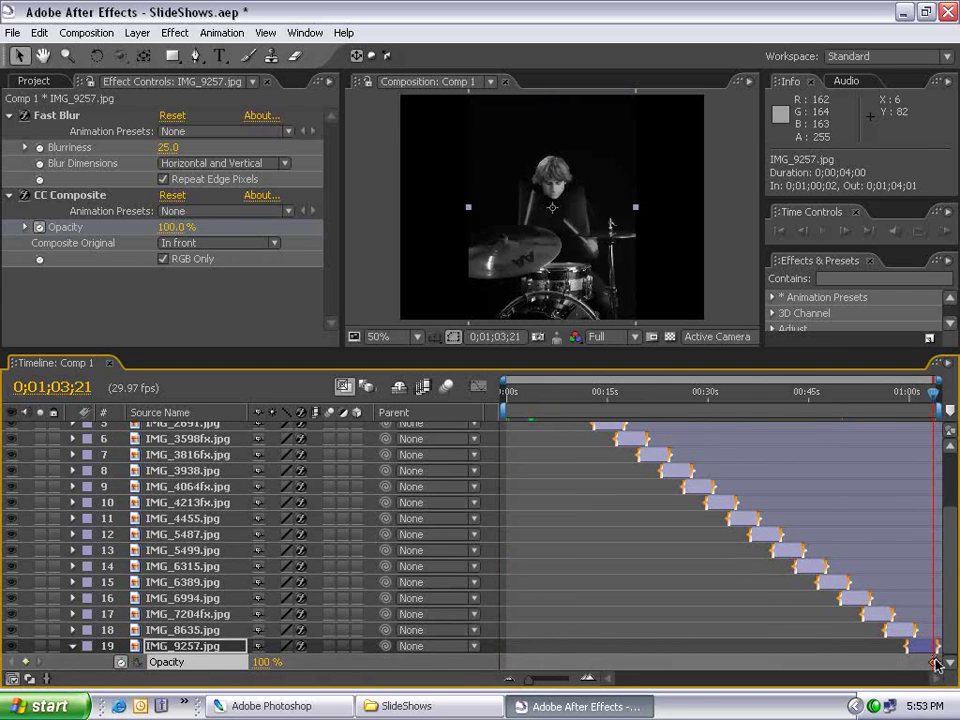
key(equal)
key(equal)
key(equal)
double_click(934, 662)
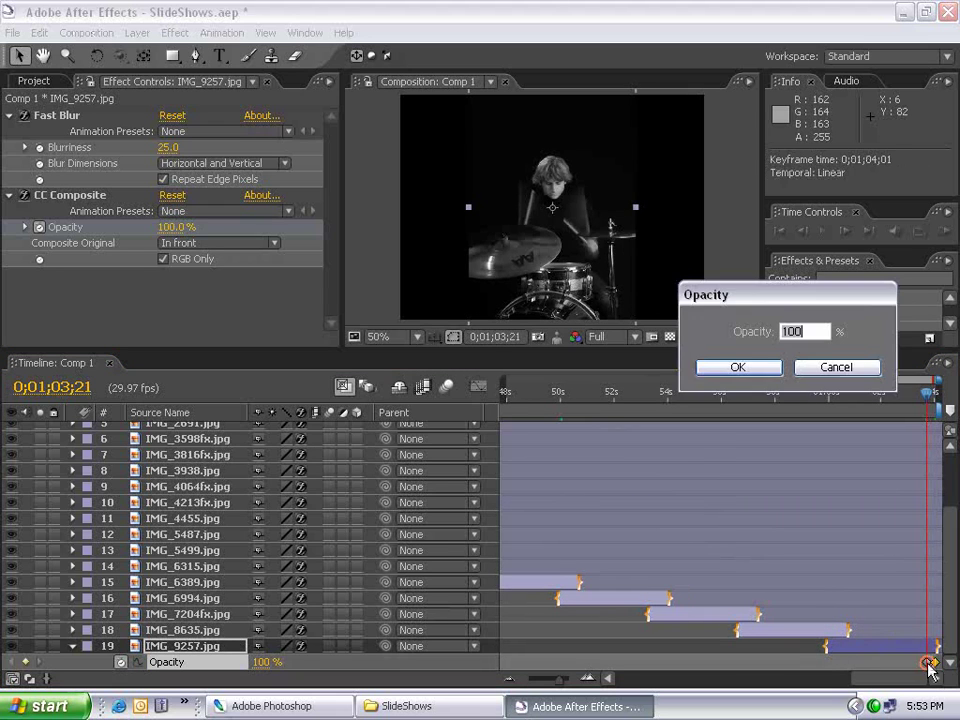
text(0)
key(Return)
- Scrub the fade-out, return to the start, and enlarge the composition viewer
drag(934, 391, 905, 402)
key(minus)
key(minus)
key(minus)
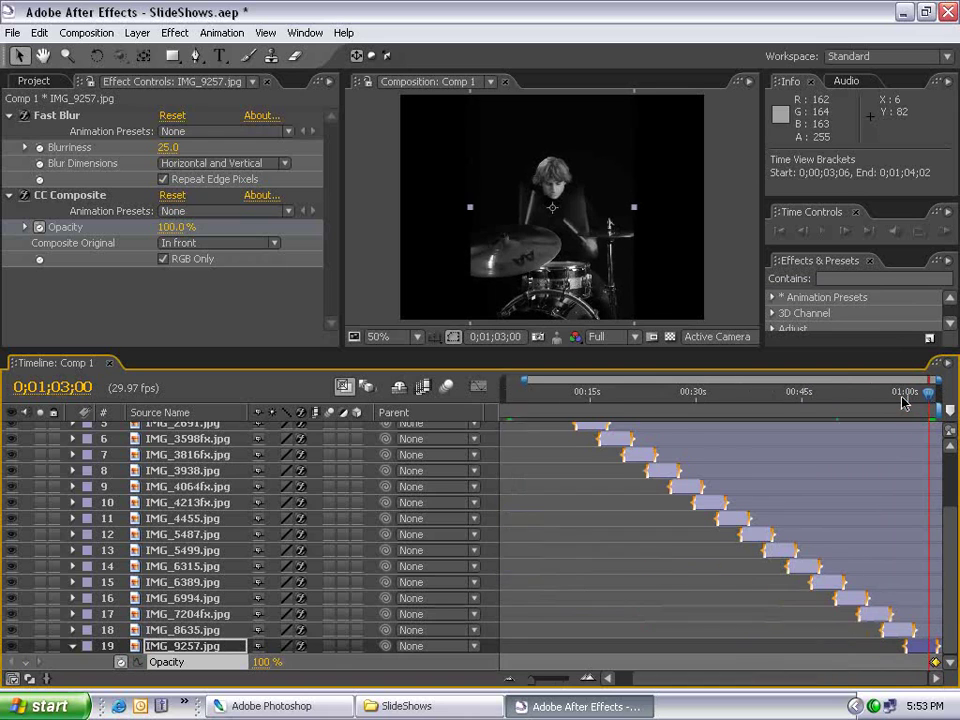
drag(585, 404, 505, 395)
key(grave)
key(space)
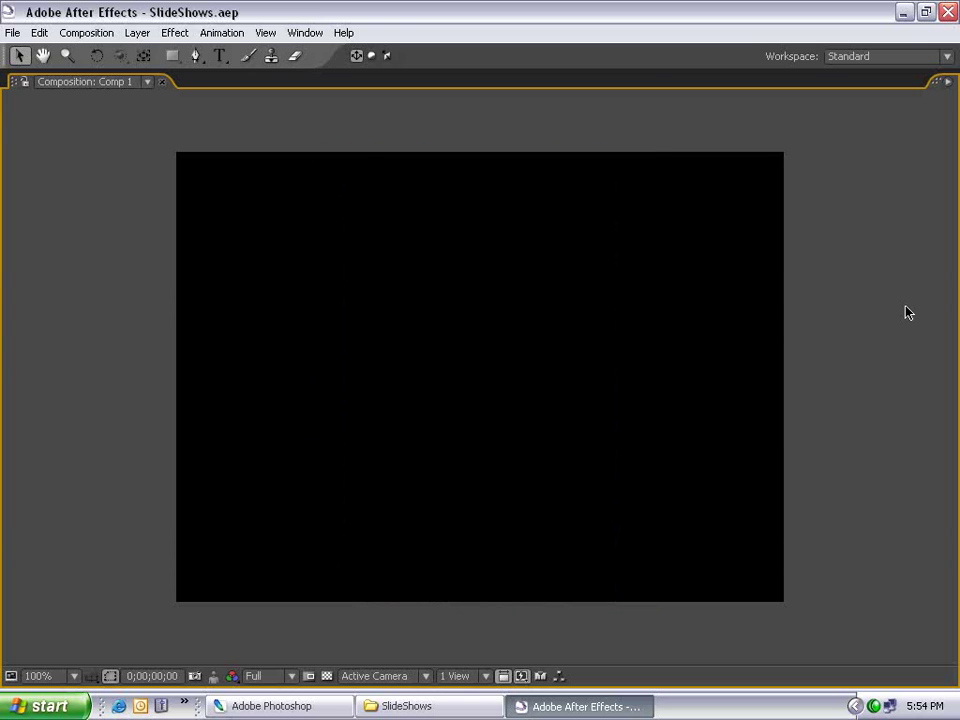
key(grave)
key(comma)
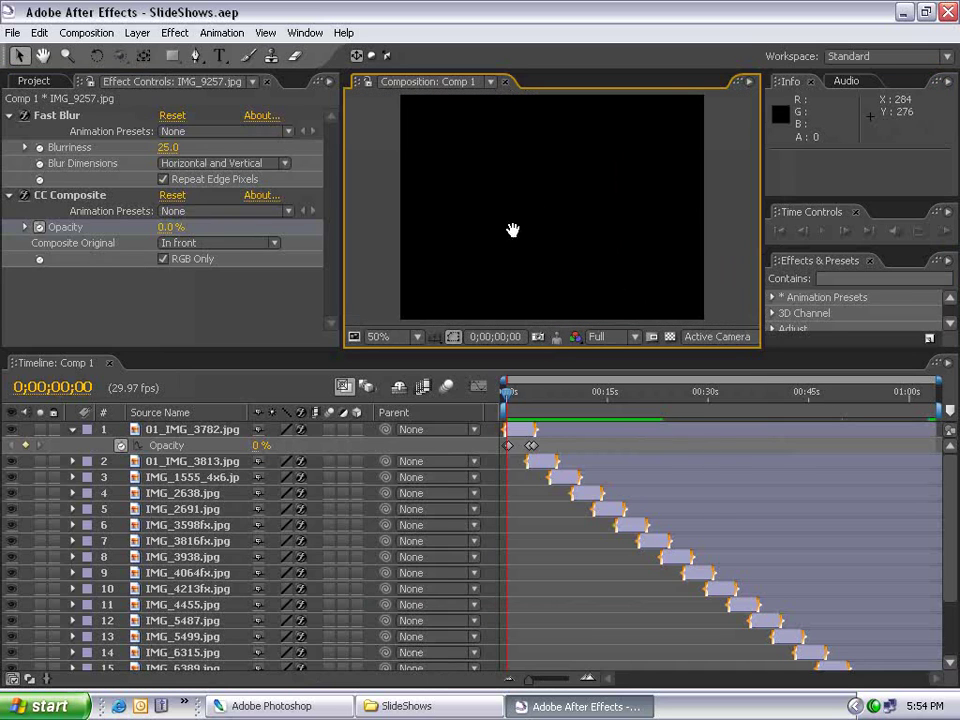
drag(507, 391, 543, 398)
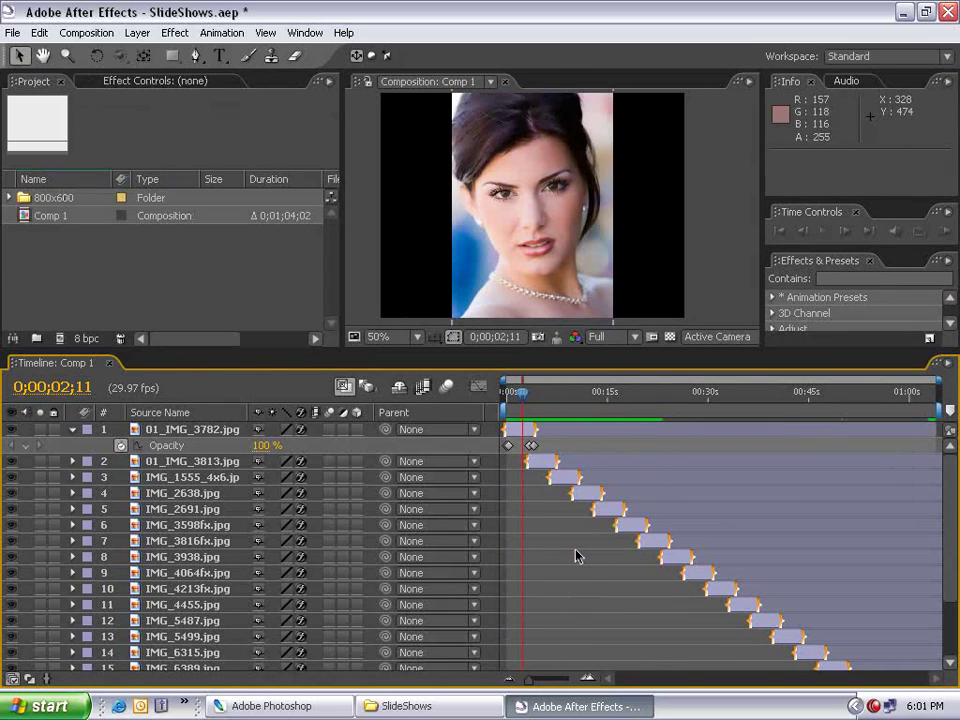
- Create Comp 2 as a 720x480 NTSC DV composition lasting 0;00;04;00, then select 01_IMG_3782.jpg in the 800x600 folder
click(86, 33)
click(98, 54)
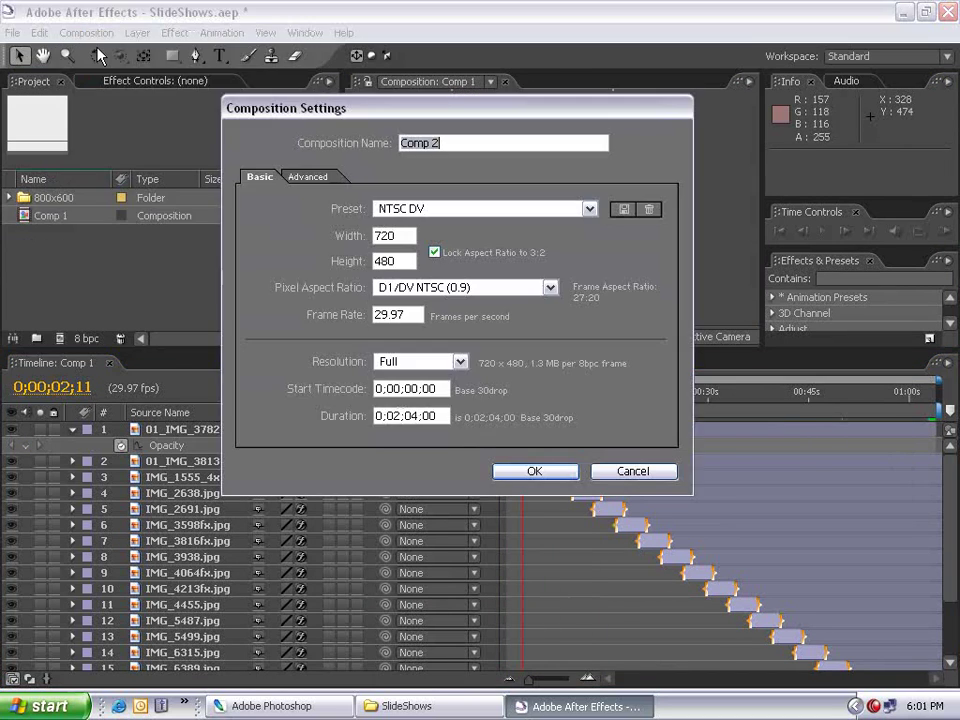
click(395, 416)
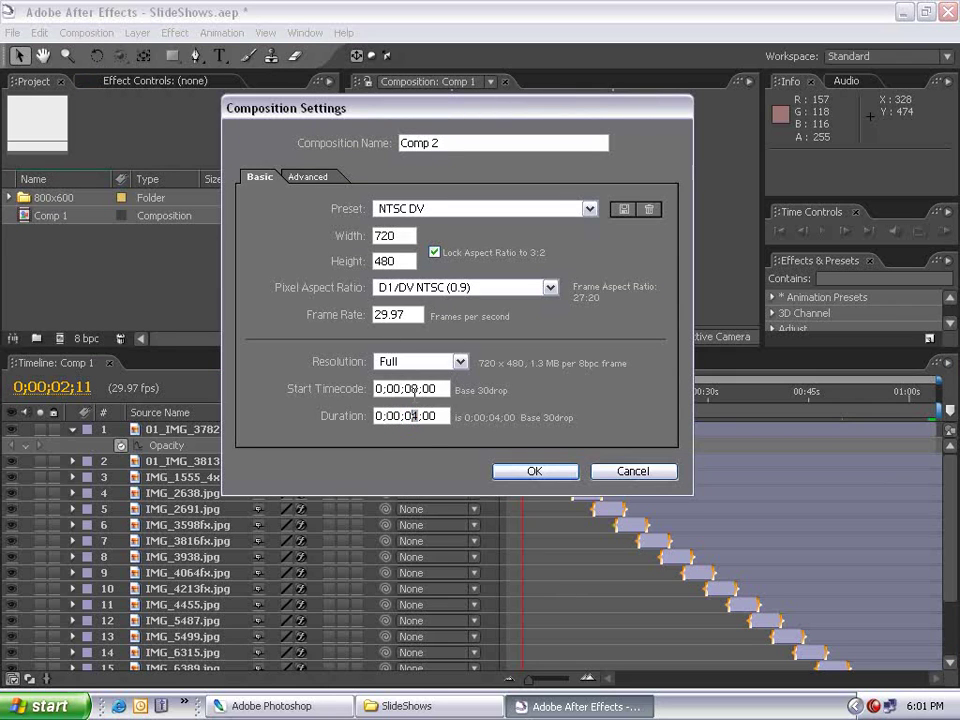
click(538, 472)
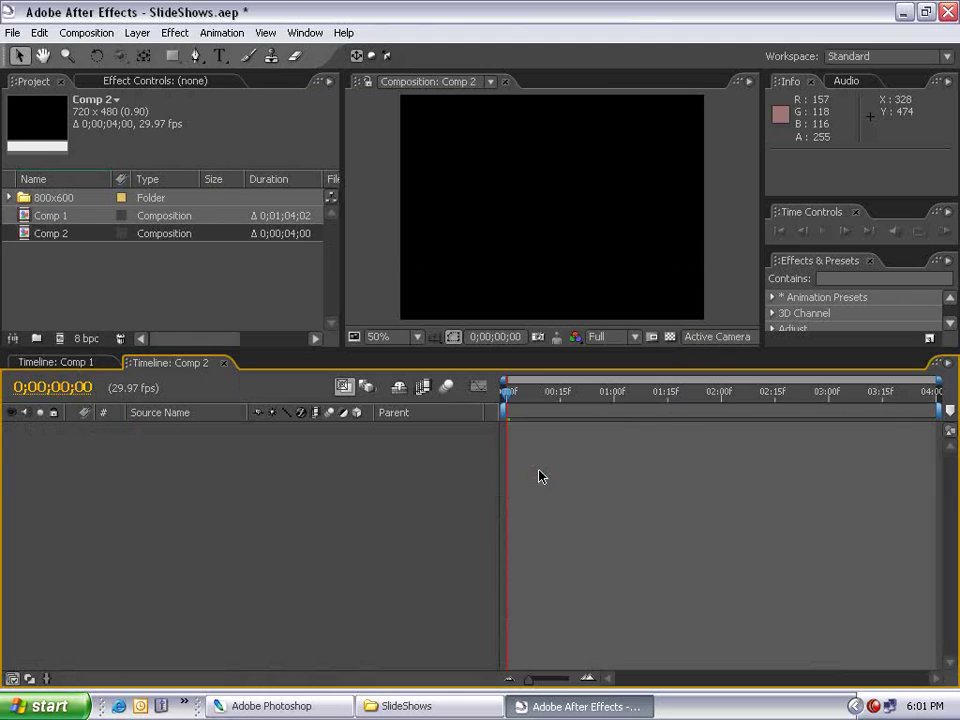
click(8, 198)
click(77, 216)
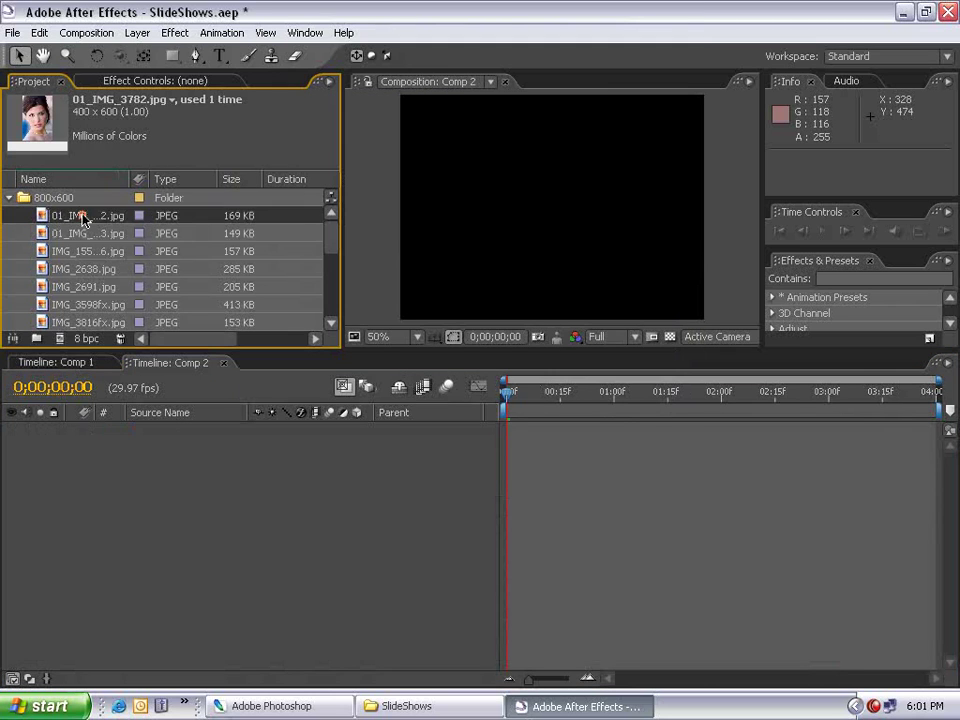
- Add all the photos from 01_IMG_3782.jpg through IMG_9257.jpg to Comp 2 as layers
drag(334, 236, 326, 303)
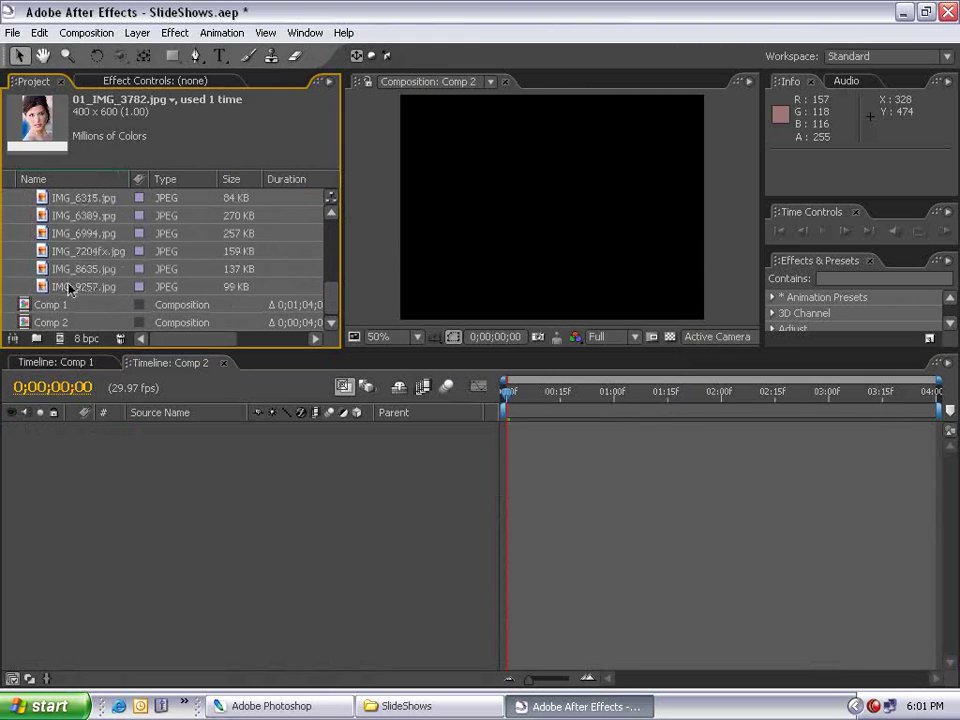
shift+click(100, 290)
drag(100, 290, 553, 521)
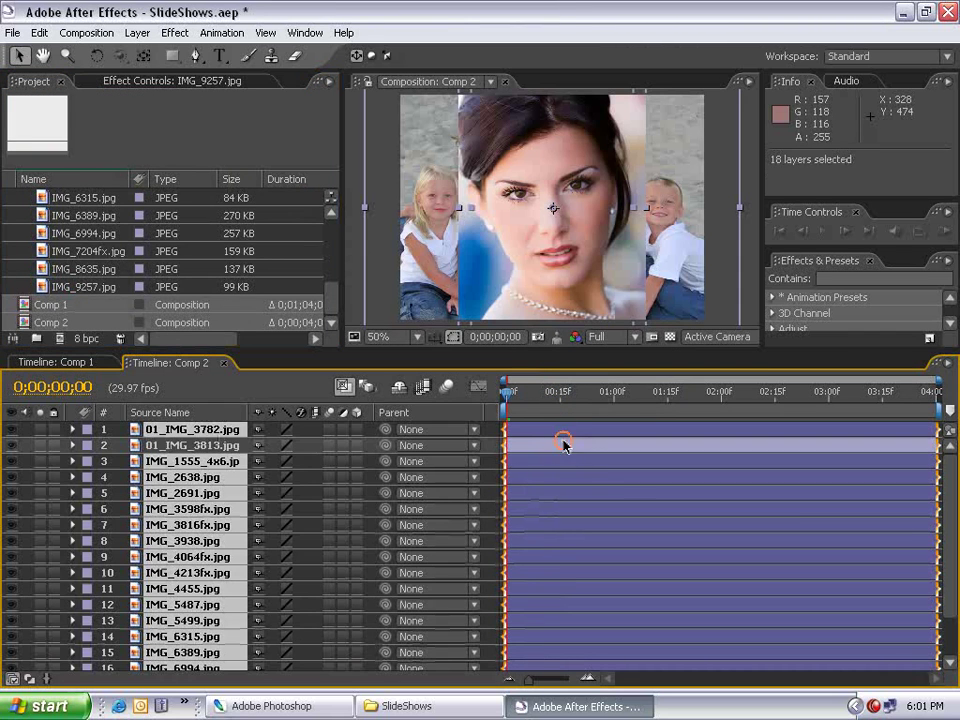
click(527, 447)
click(521, 430)
- Keyframe 01_IMG_3782.jpg's Scale at the start and end, fit it to comp height, and preview
key(s)
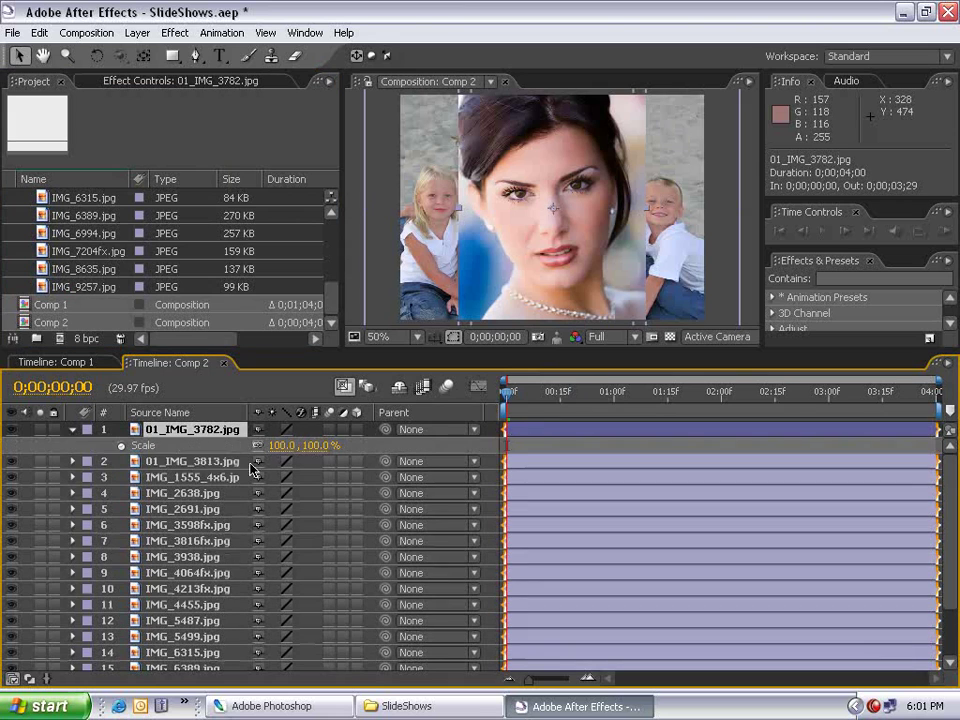
click(121, 446)
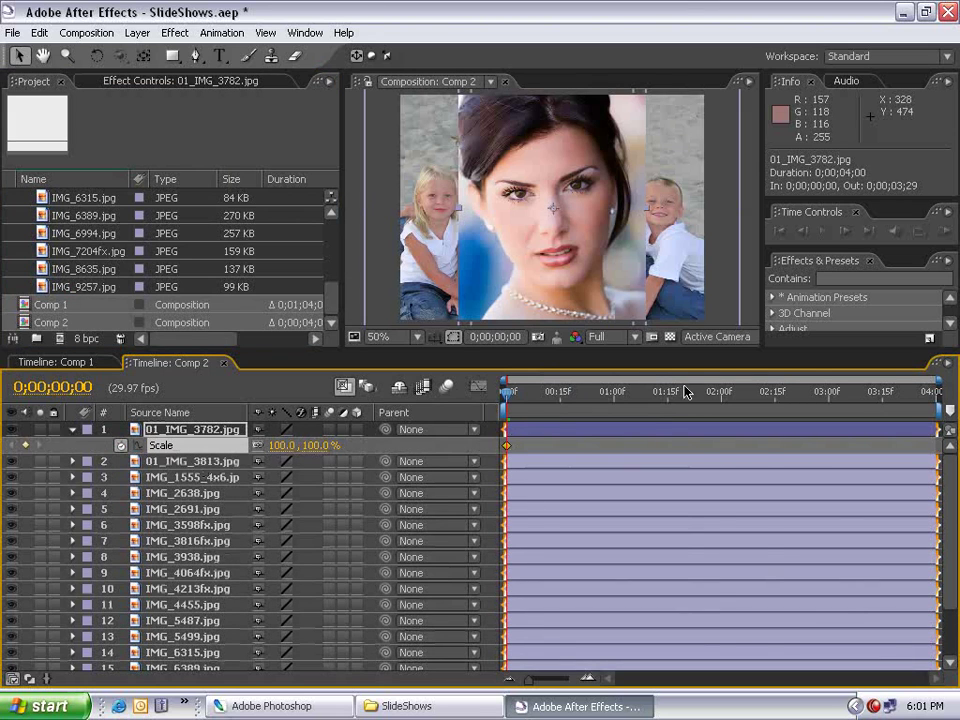
drag(683, 397, 955, 428)
click(25, 445)
key(Home)
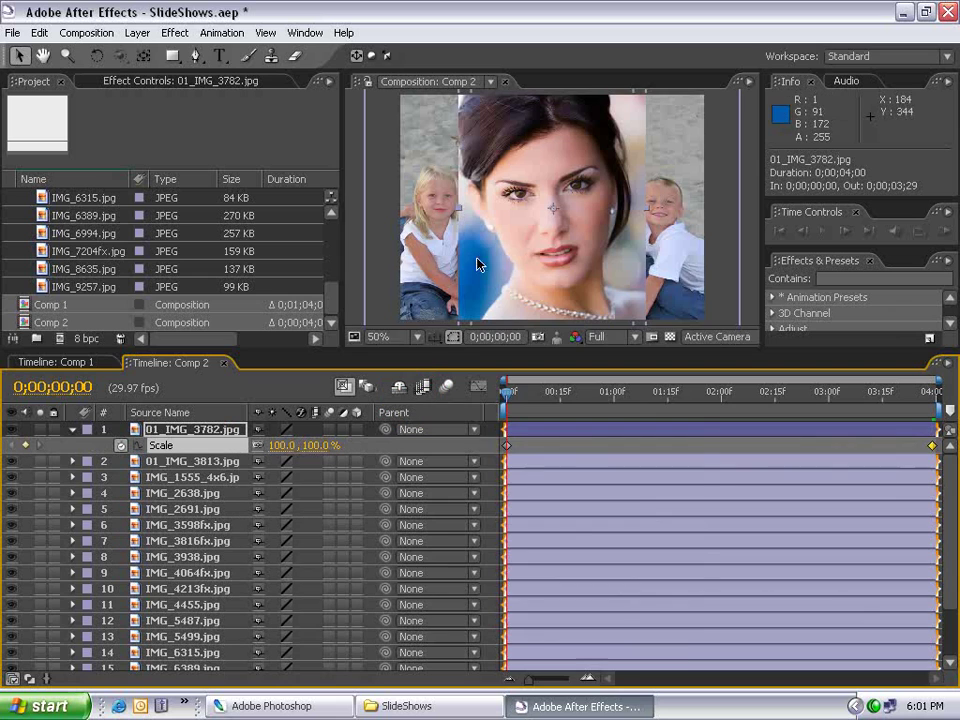
right_click(488, 258)
mouse_move(515, 310)
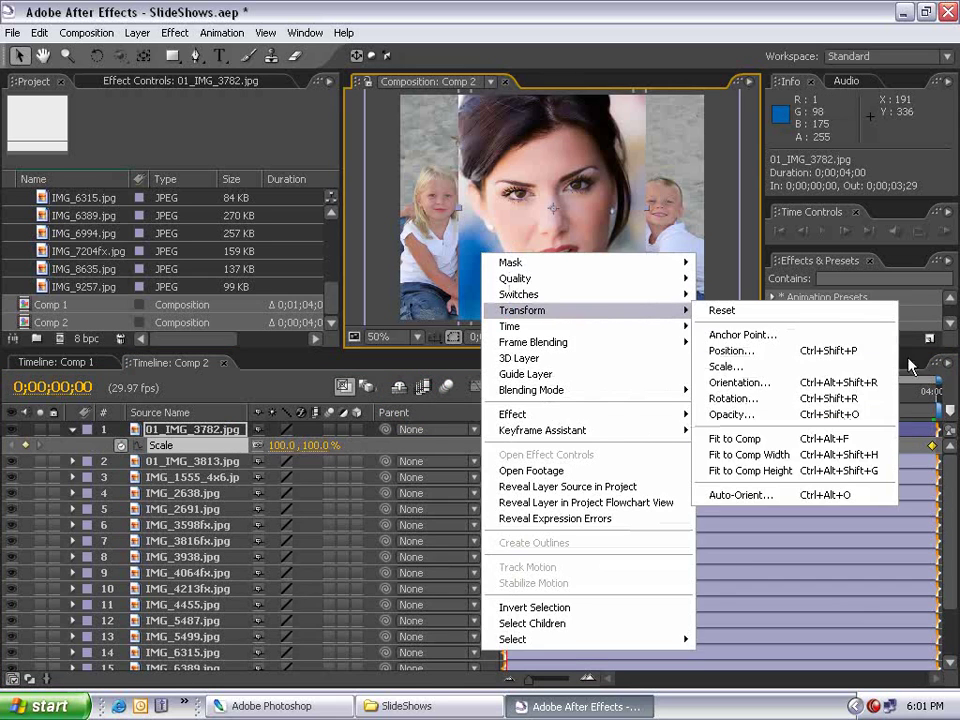
click(740, 473)
key(space)
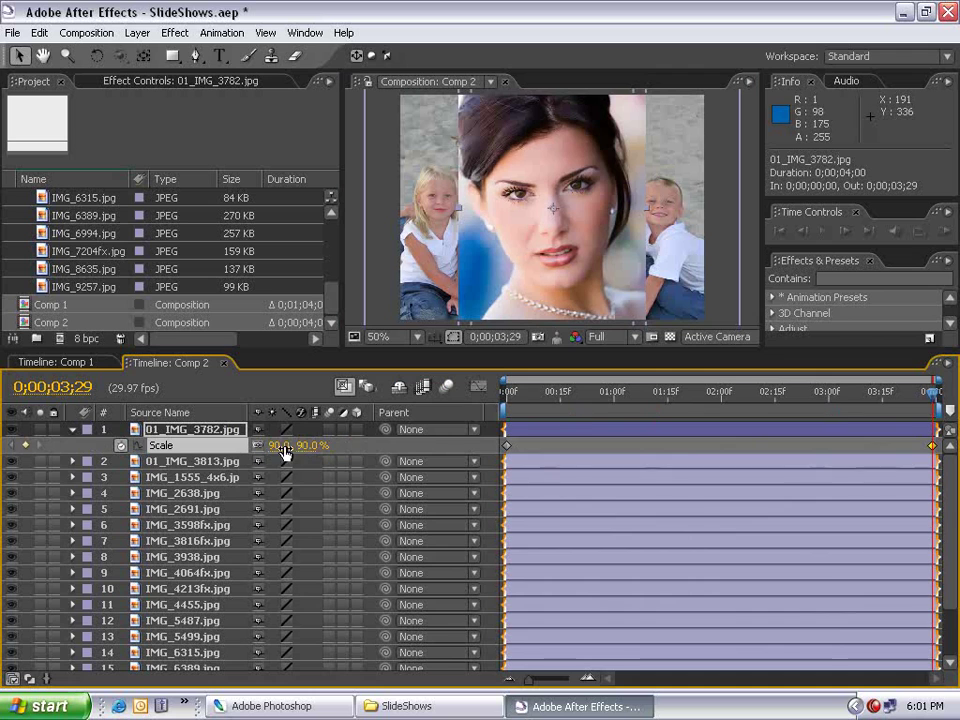
key(space)
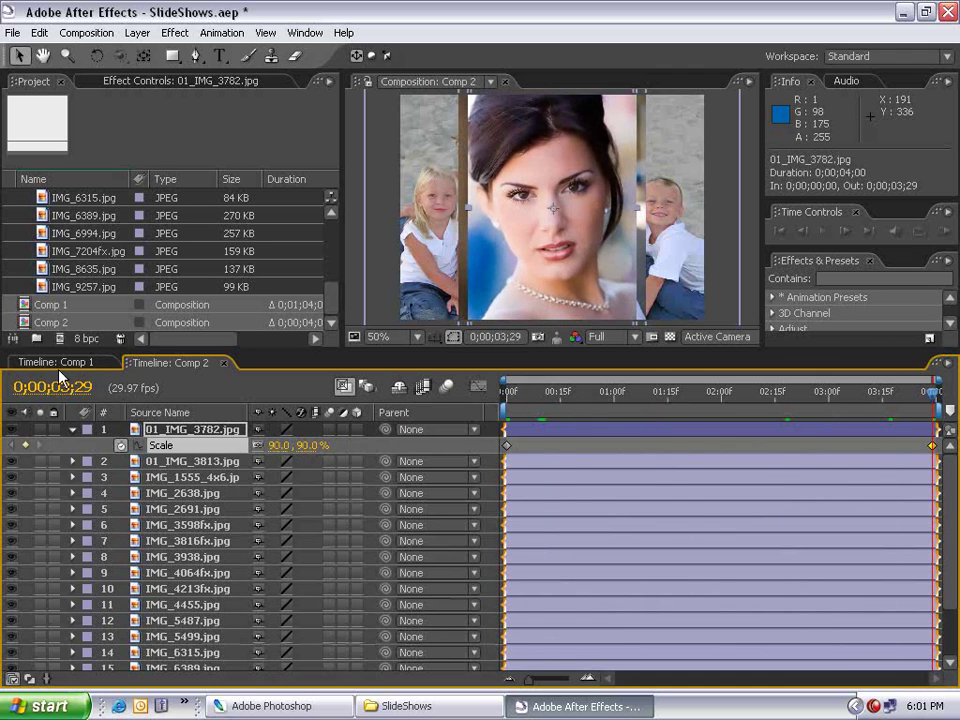
- Apply Fast Blur with Blurriness 25 and Repeat Edge Pixels to the first photo
click(175, 32)
mouse_move(300, 156)
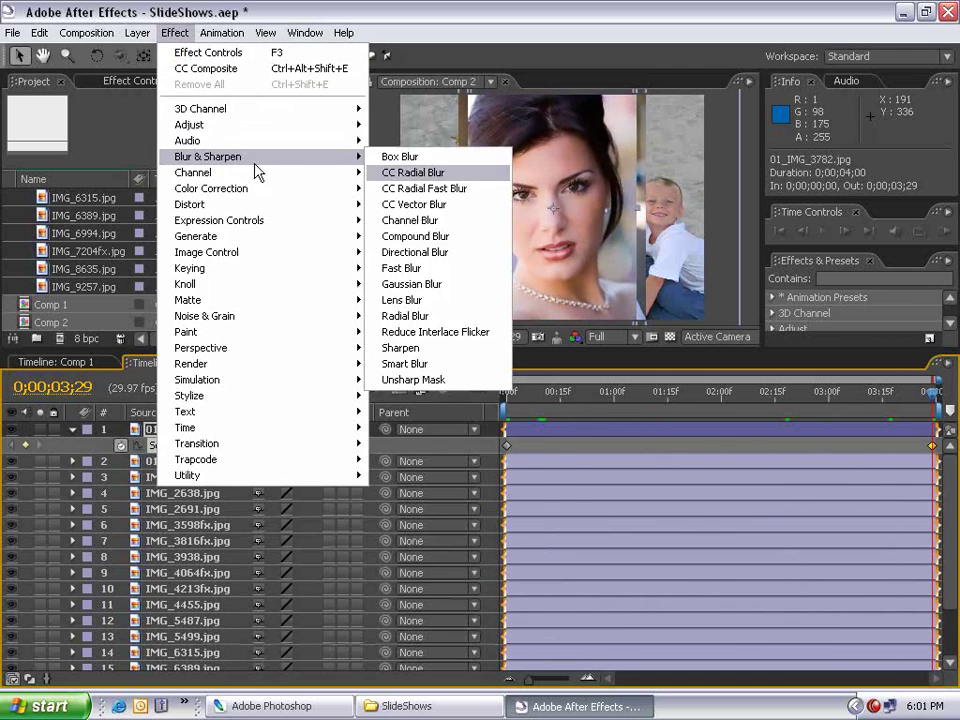
click(450, 270)
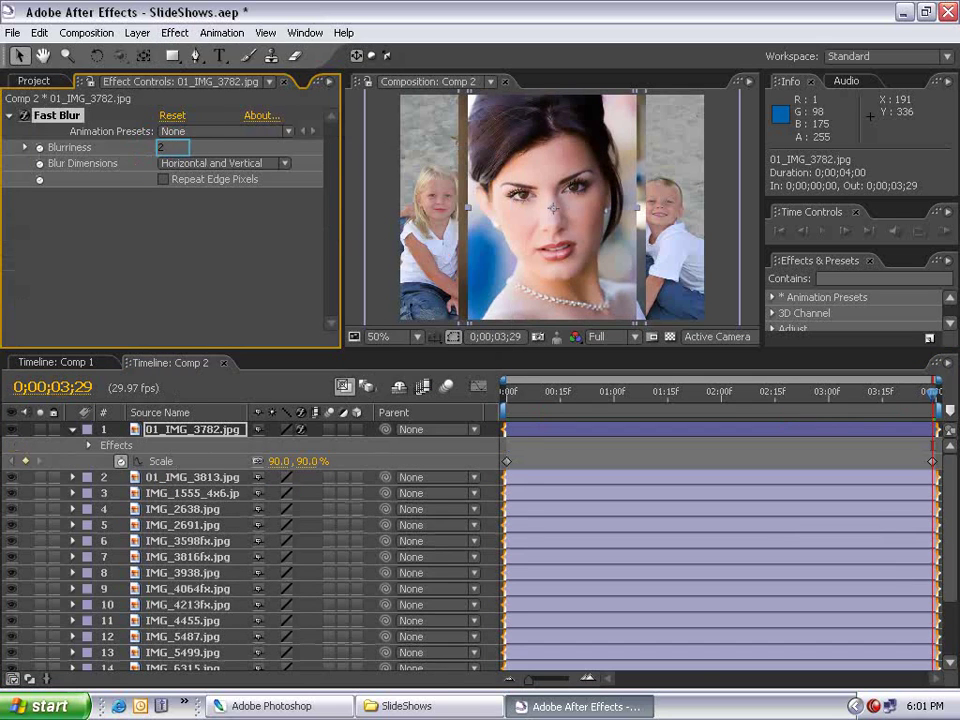
key(Return)
click(163, 179)
click(527, 430)
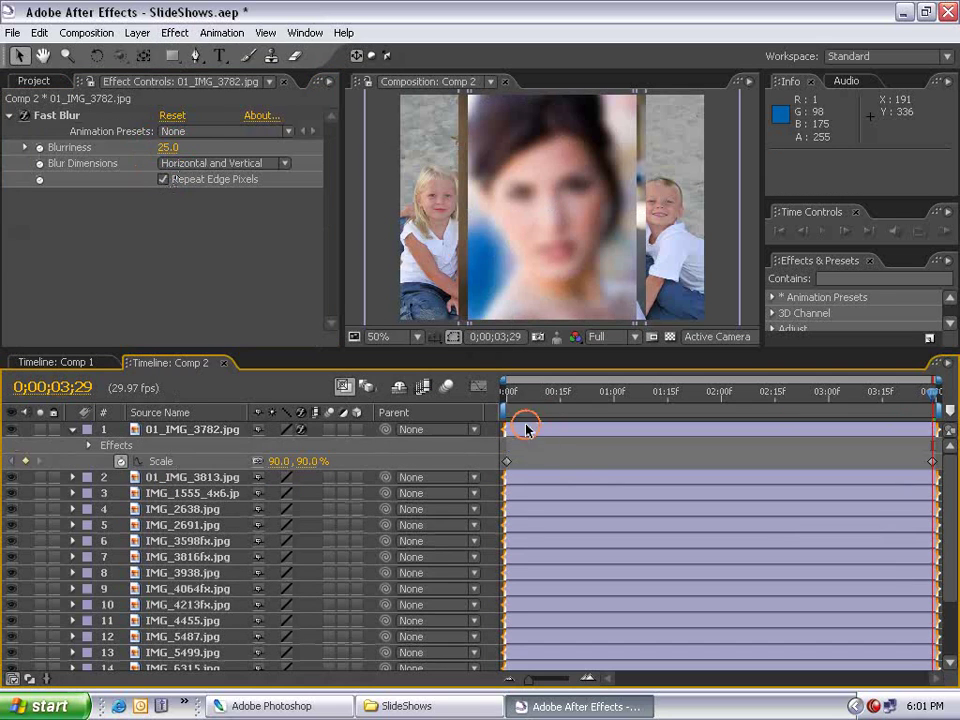
- Add CC Composite and keyframe its Opacity from 0% at the start to 100% at one second
click(175, 32)
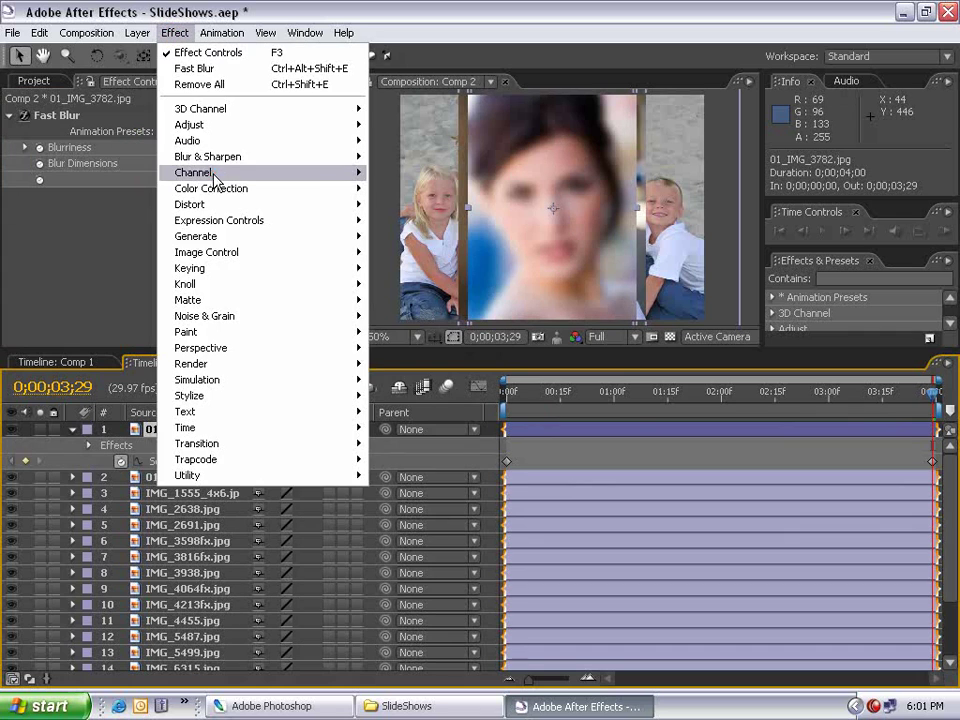
mouse_move(212, 176)
click(440, 238)
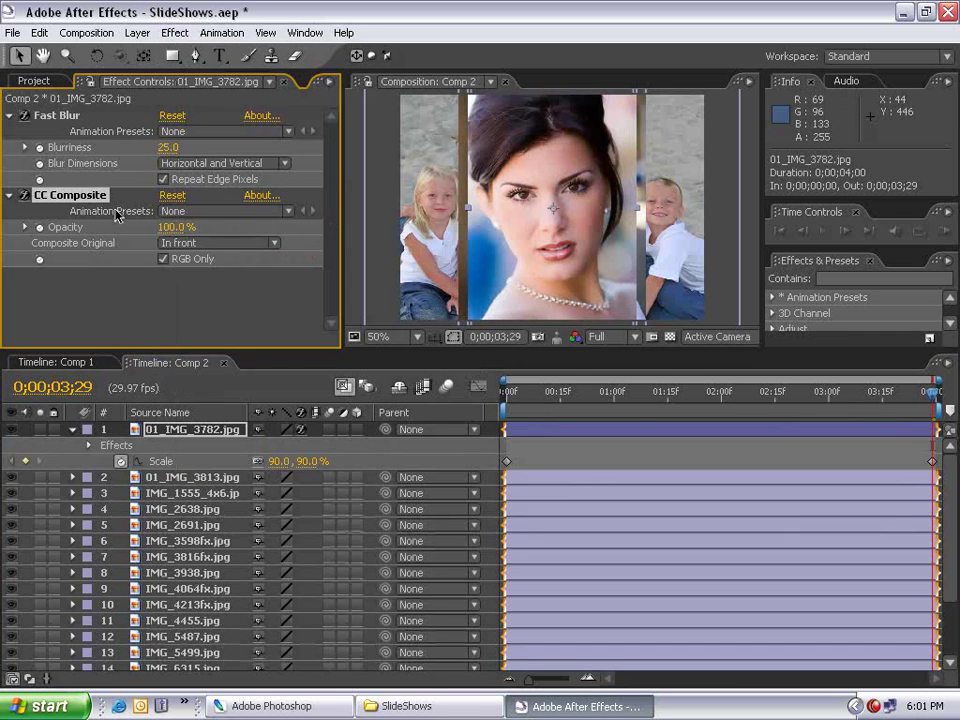
drag(175, 228, 125, 230)
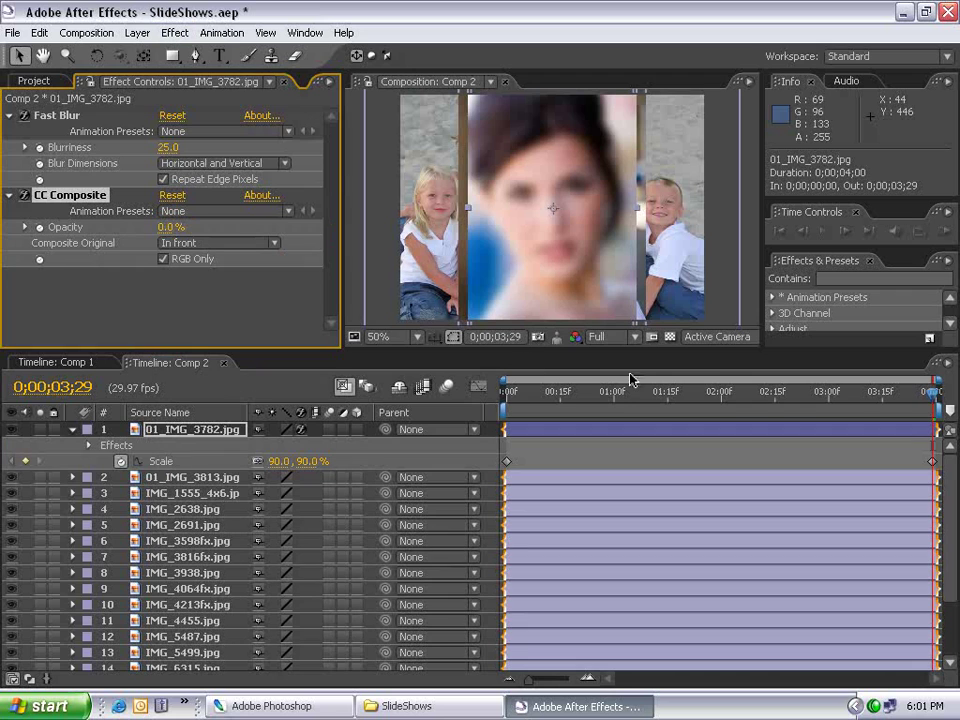
click(495, 399)
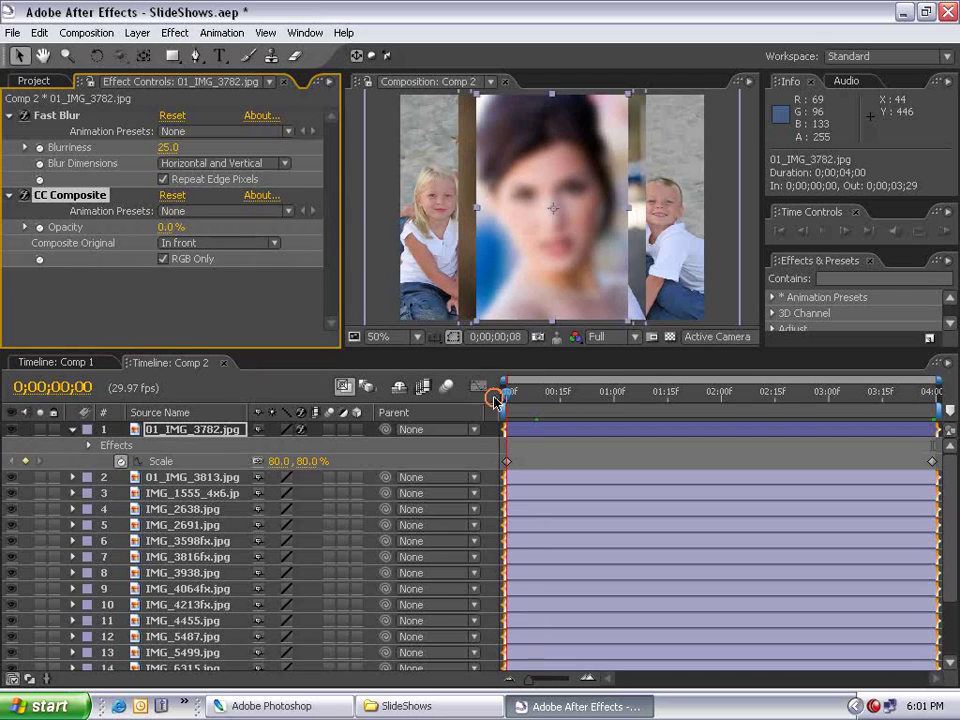
click(39, 227)
click(613, 391)
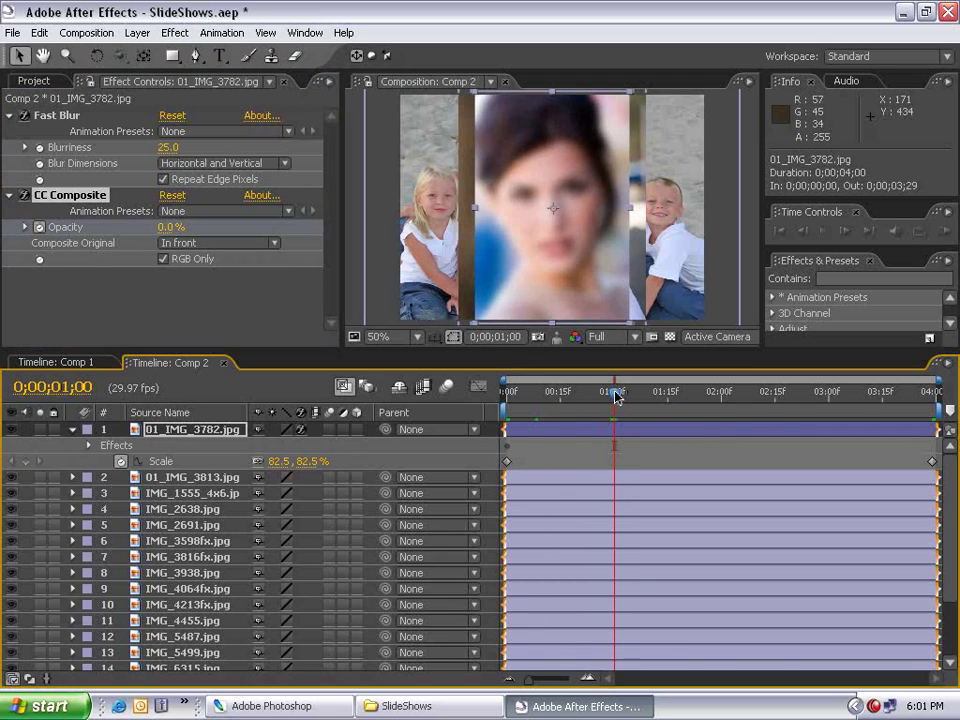
drag(170, 227, 268, 221)
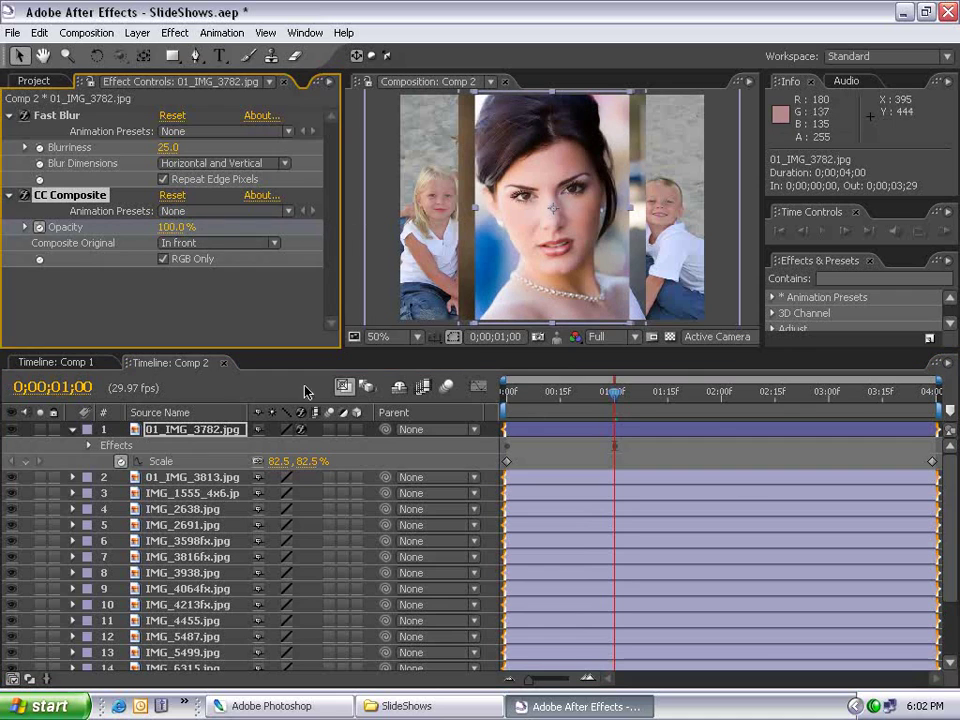
- Select the Fast Blur, CC Composite and Scale keyframes of the first layer for copying
click(171, 433)
key(u)
key(u)
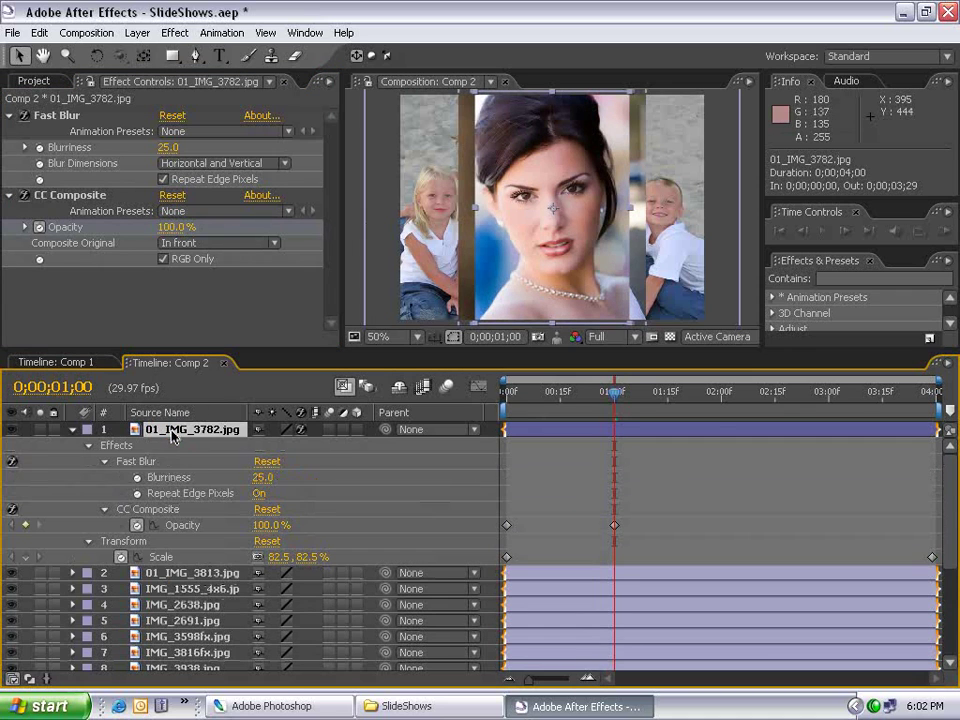
click(137, 461)
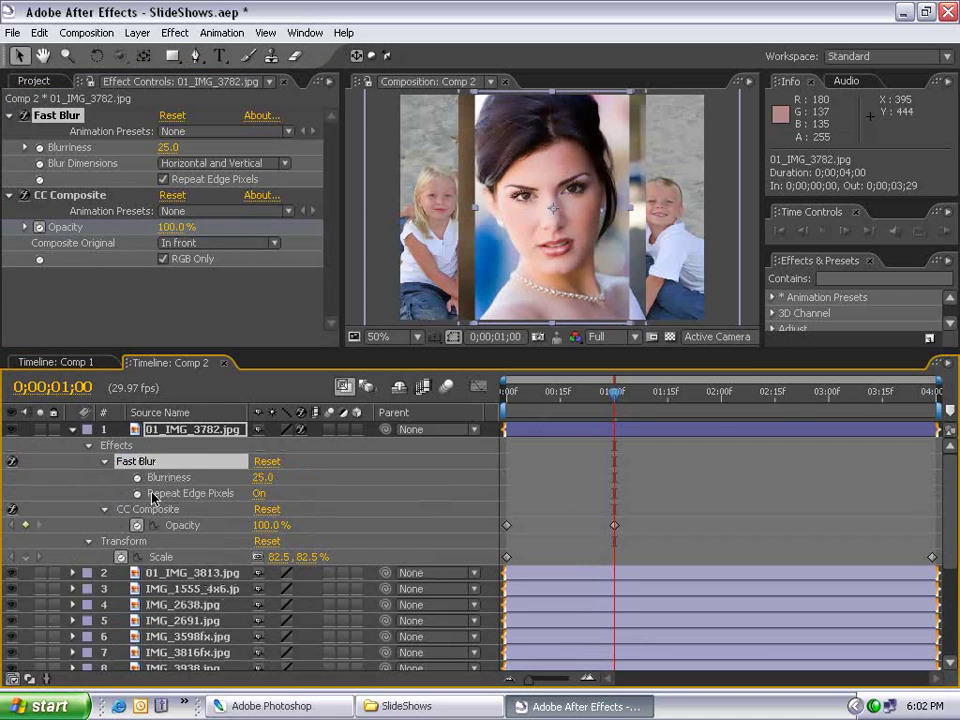
shift+click(150, 509)
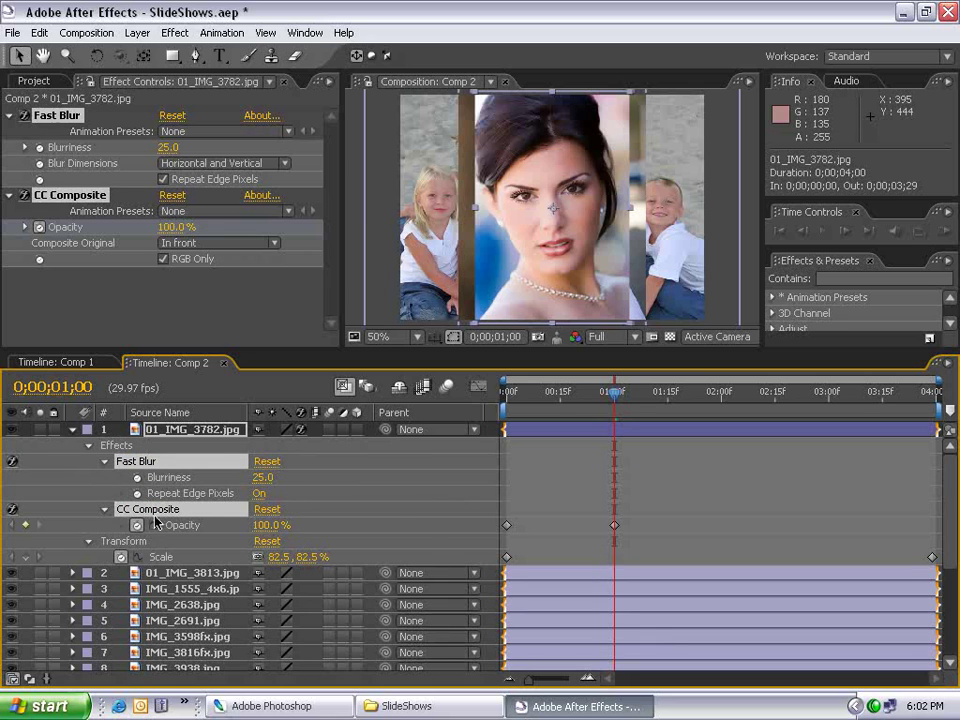
shift+click(156, 558)
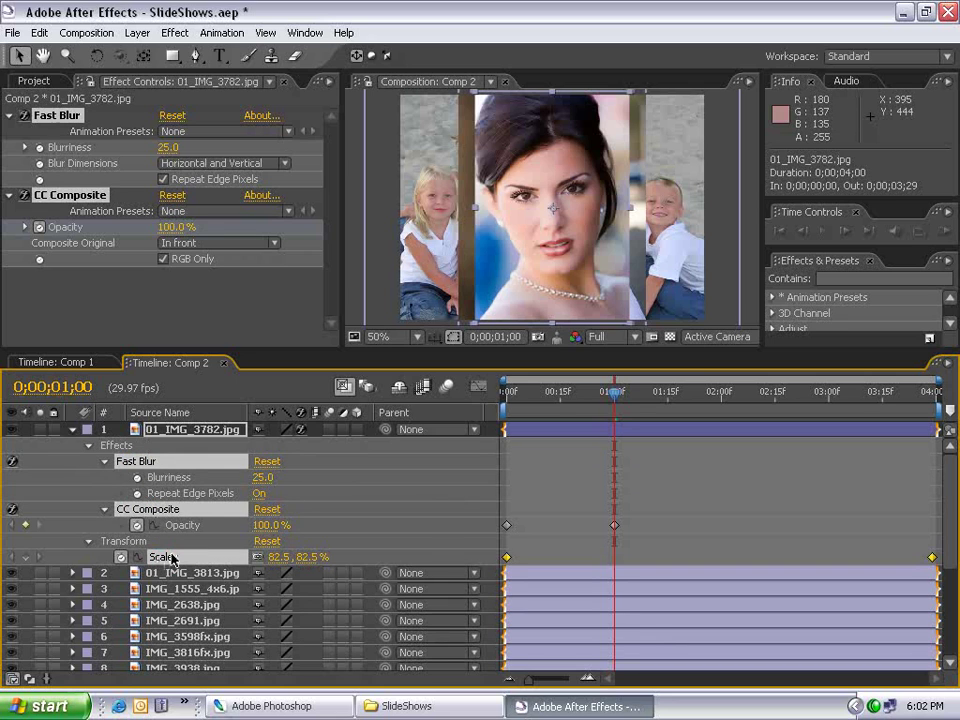
- Copy the first photo's blur, composite and scale animation and paste it onto layers 2–19
key(ctrl+c)
click(75, 432)
click(175, 445)
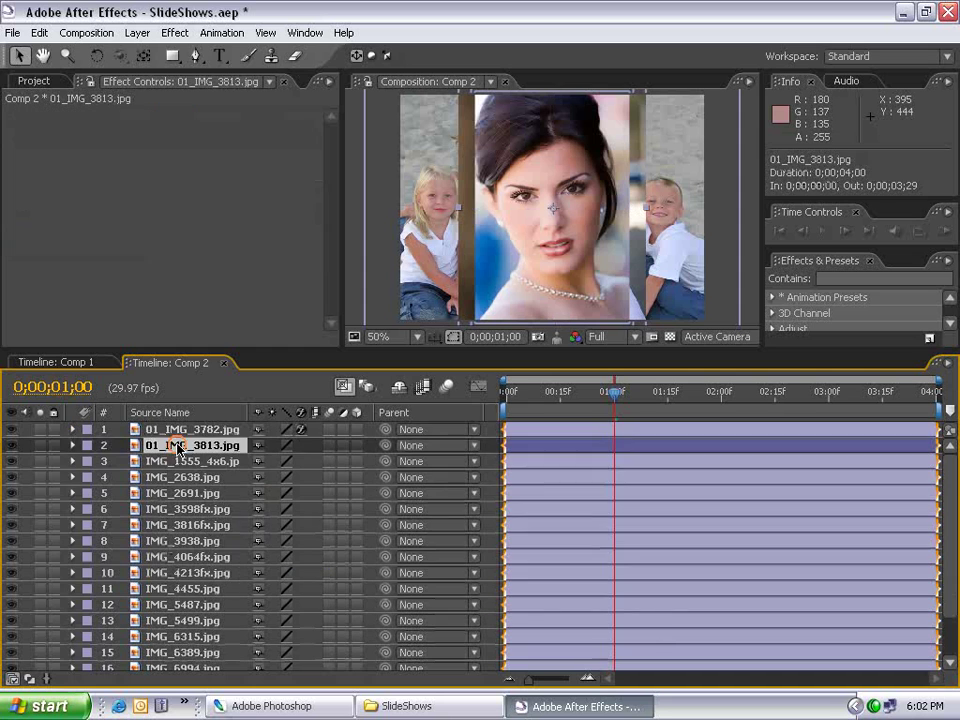
scroll(312, 588, down, 2)
shift+click(205, 661)
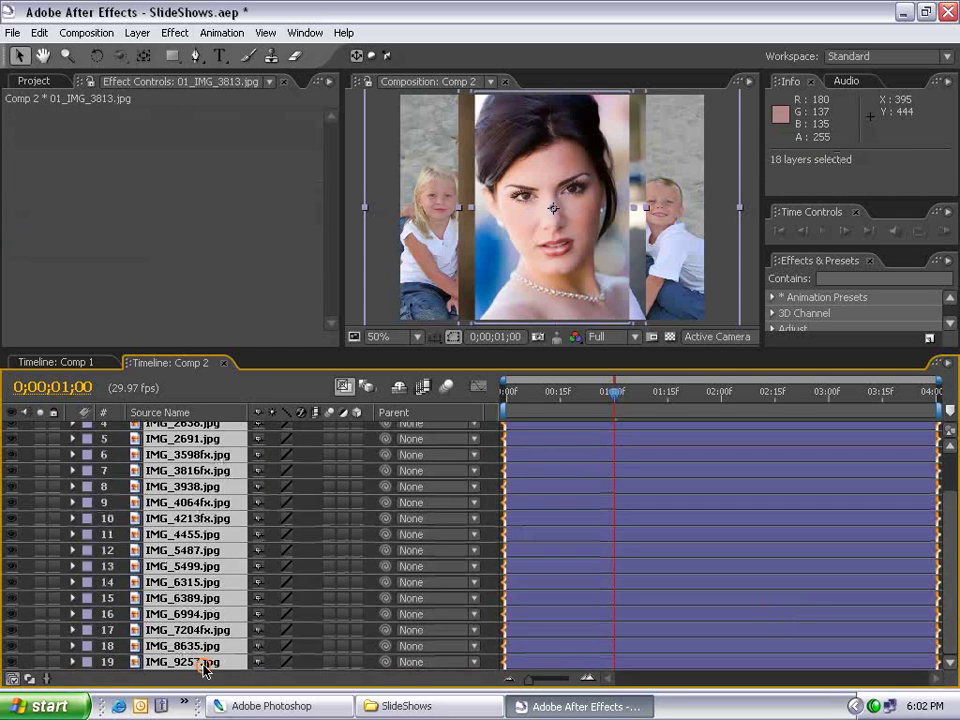
click(40, 35)
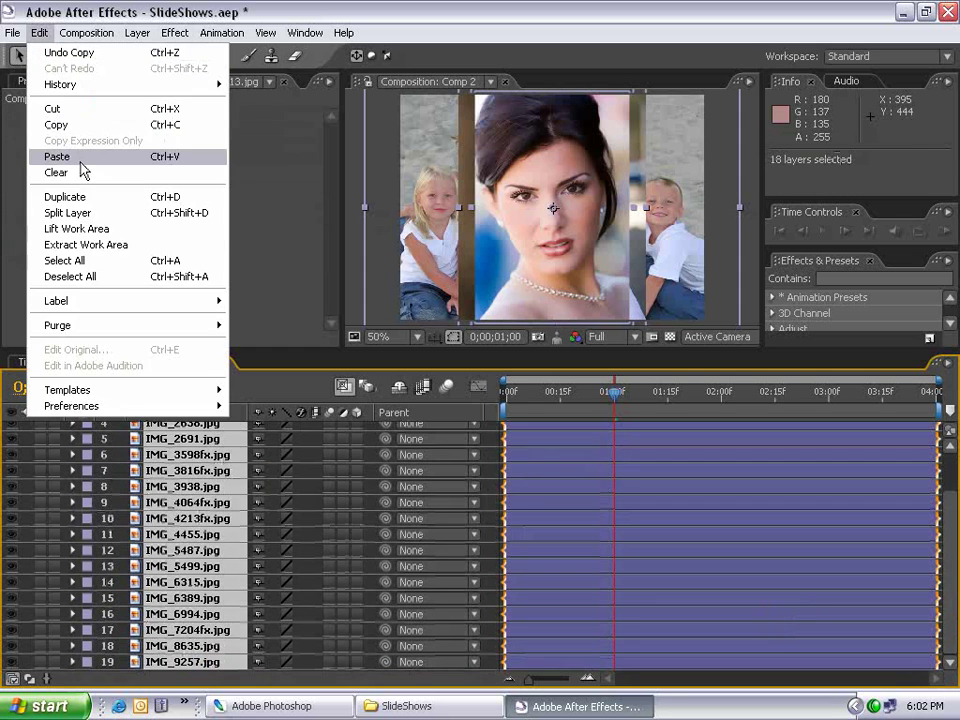
click(47, 154)
- Sequence all 19 layers with 20-frame Dissolve Front Layer overlaps
scroll(681, 476, up, 2)
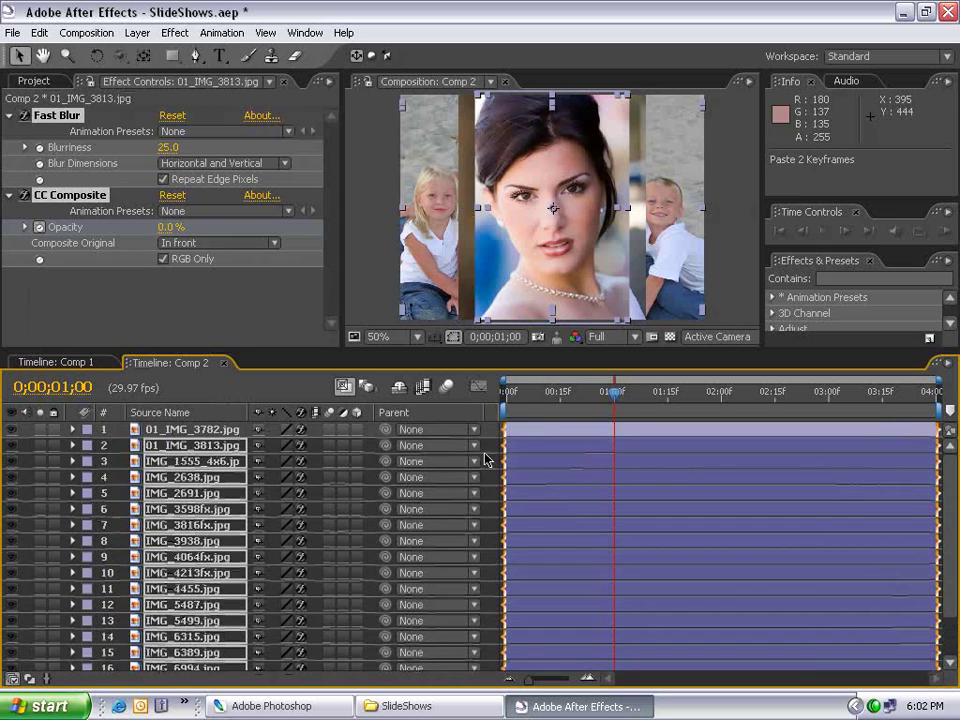
click(213, 430)
scroll(190, 560, down, 3)
shift+click(182, 662)
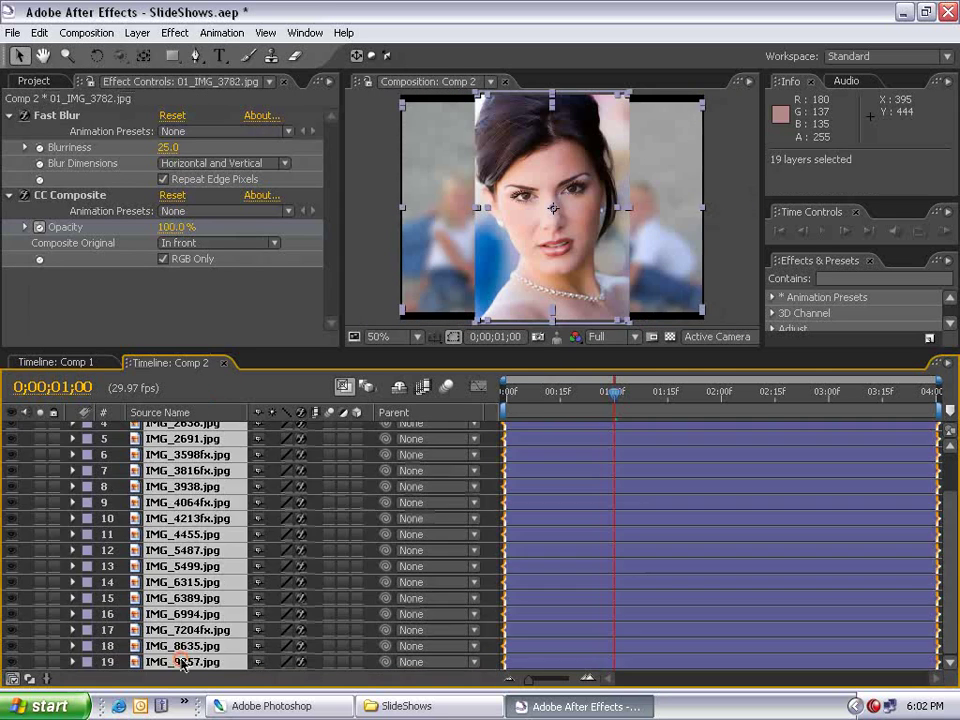
click(222, 33)
mouse_move(268, 195)
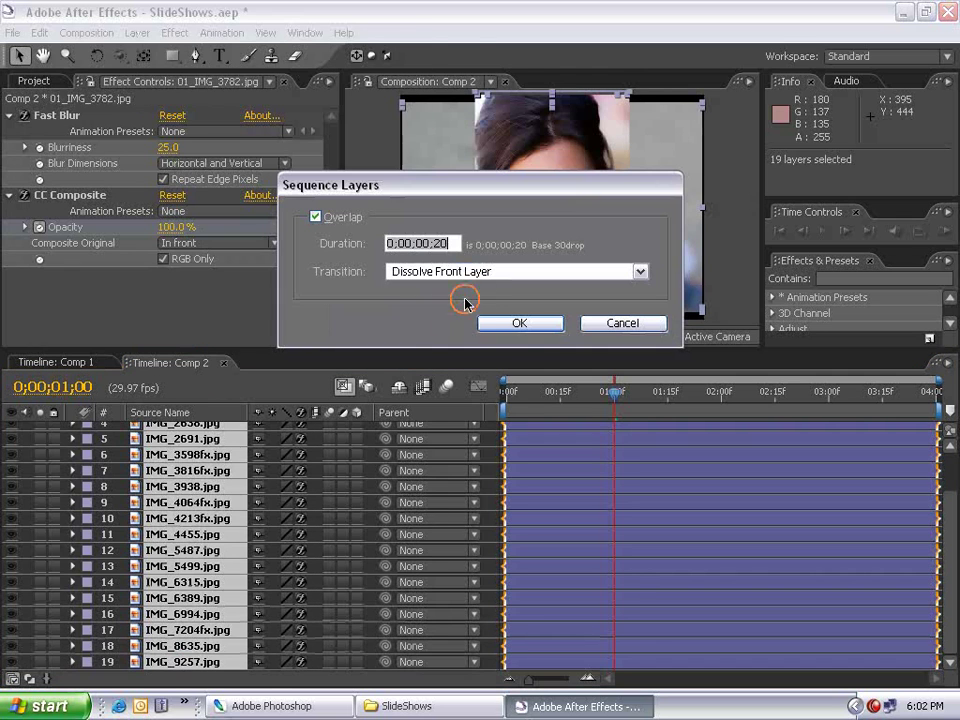
double_click(441, 243)
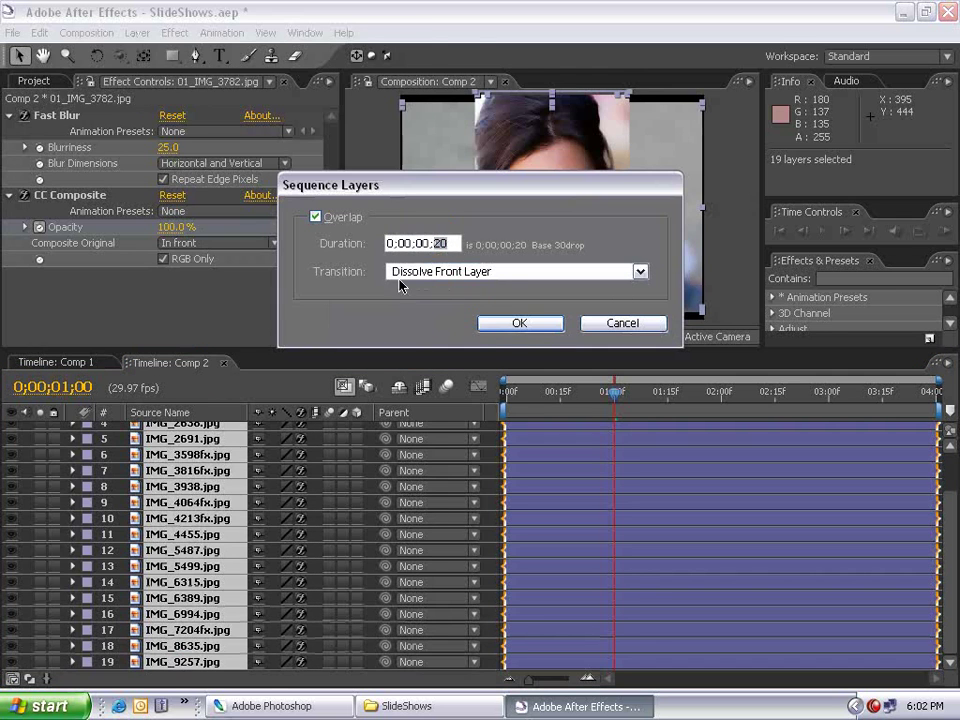
click(519, 323)
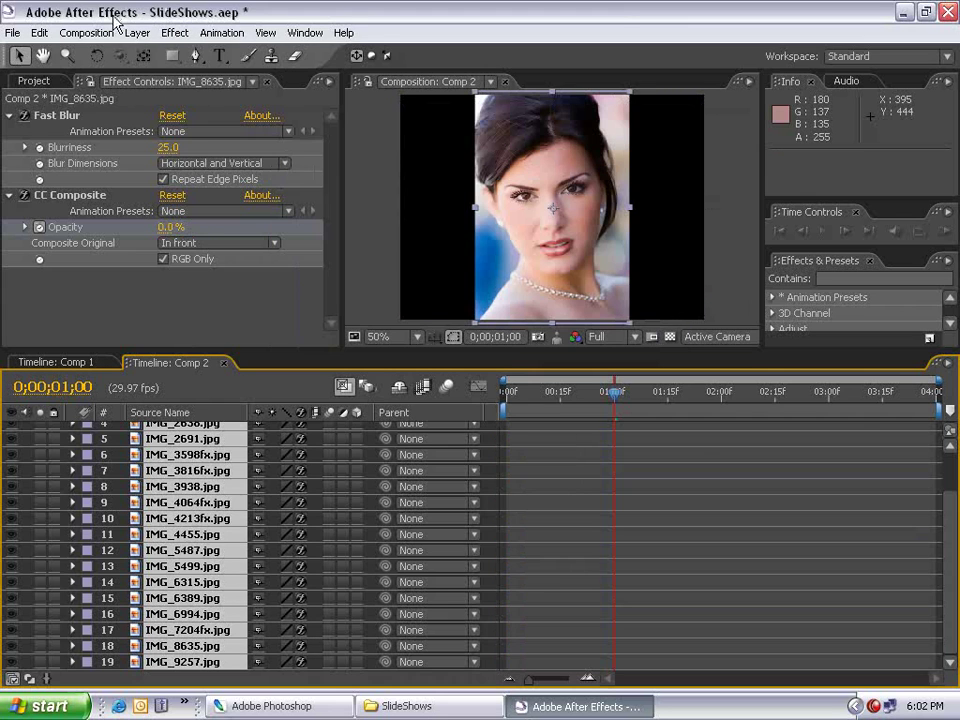
- Lengthen Comp 2's duration in Composition Settings and zoom the timeline out
click(85, 32)
click(114, 77)
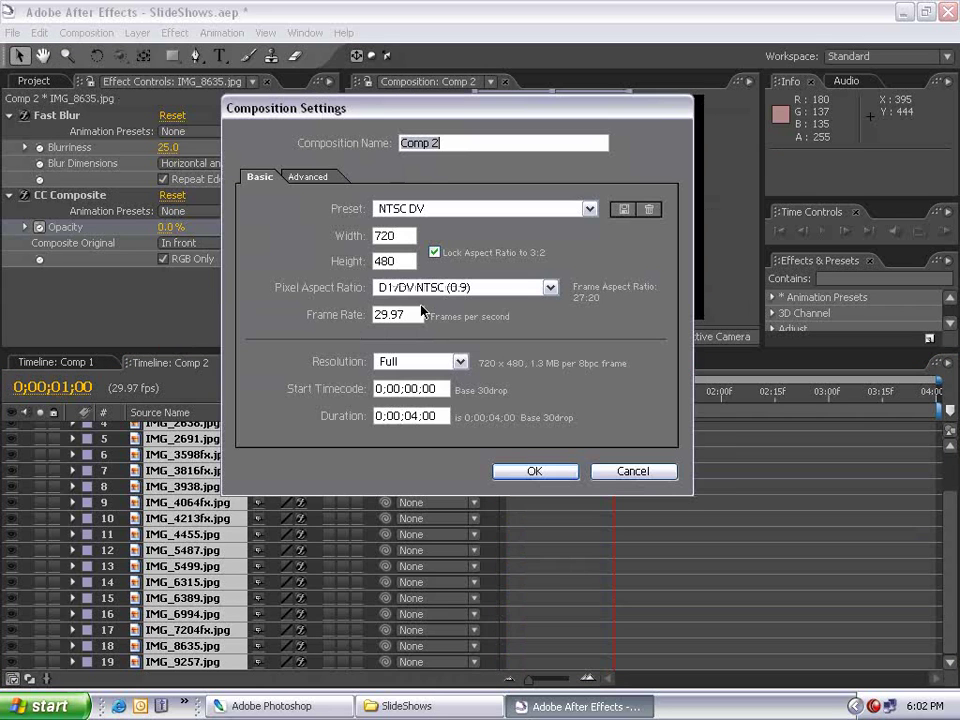
click(394, 416)
key(Return)
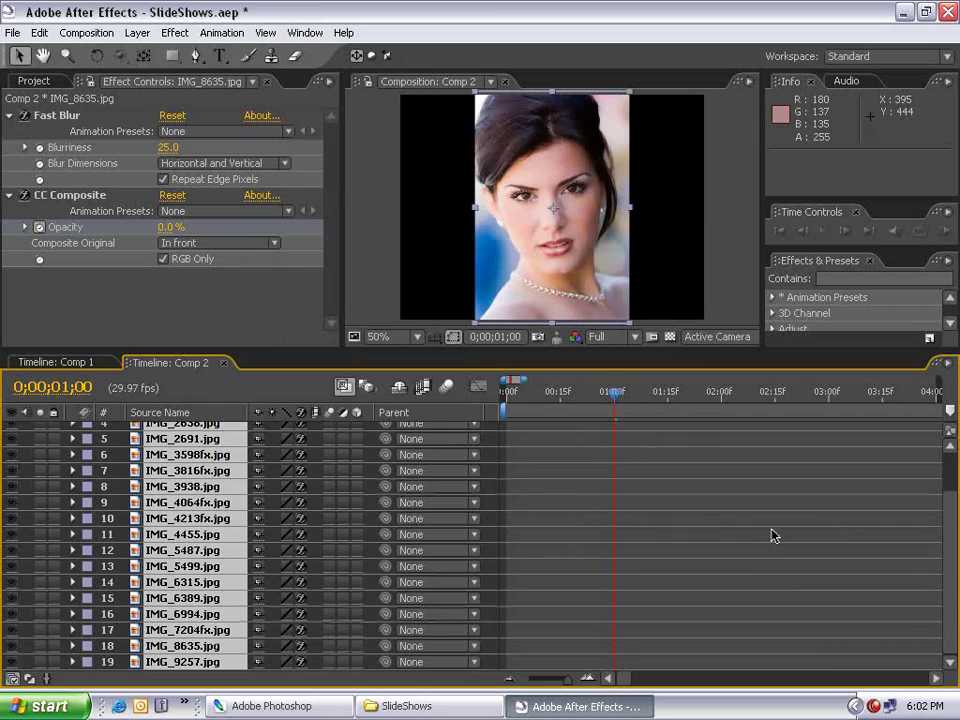
key(minus)
key(minus)
key(minus)
key(minus)
key(minus)
click(693, 416)
- Trim Comp 2 to end at IMG_9257's out point, 0;01;04;01, and return to the start
click(696, 648)
click(722, 662)
key(o)
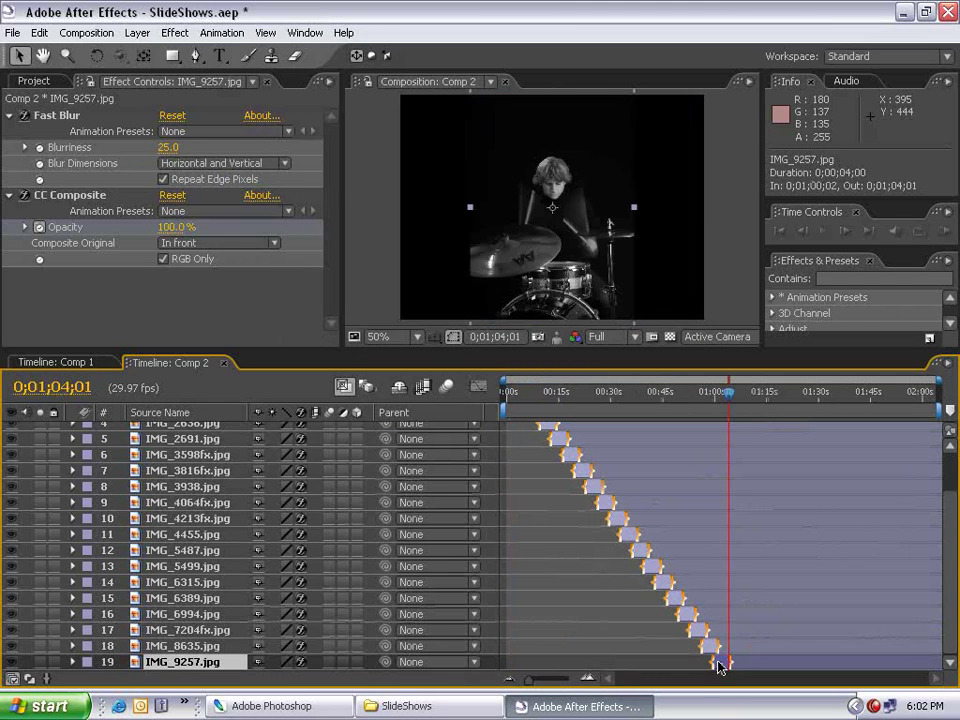
right_click(632, 381)
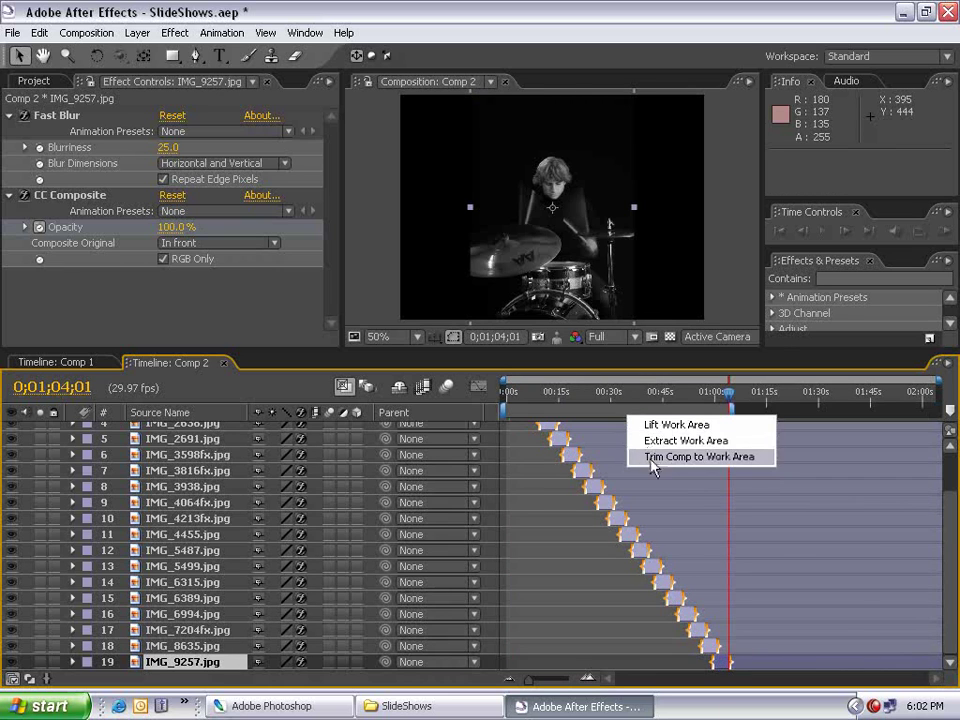
click(660, 399)
drag(666, 413, 505, 392)
- Fade in the first photo, 01_IMG_3782, with Opacity keyframes 0% at the start and 100% ten frames later
scroll(476, 448, up, 3)
click(518, 430)
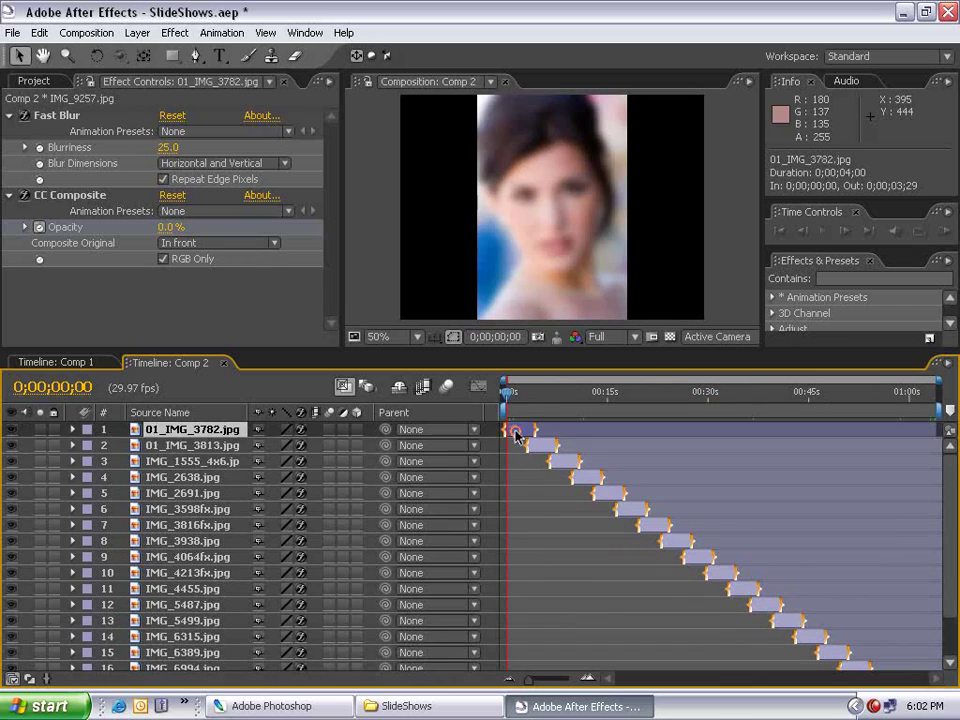
key(t)
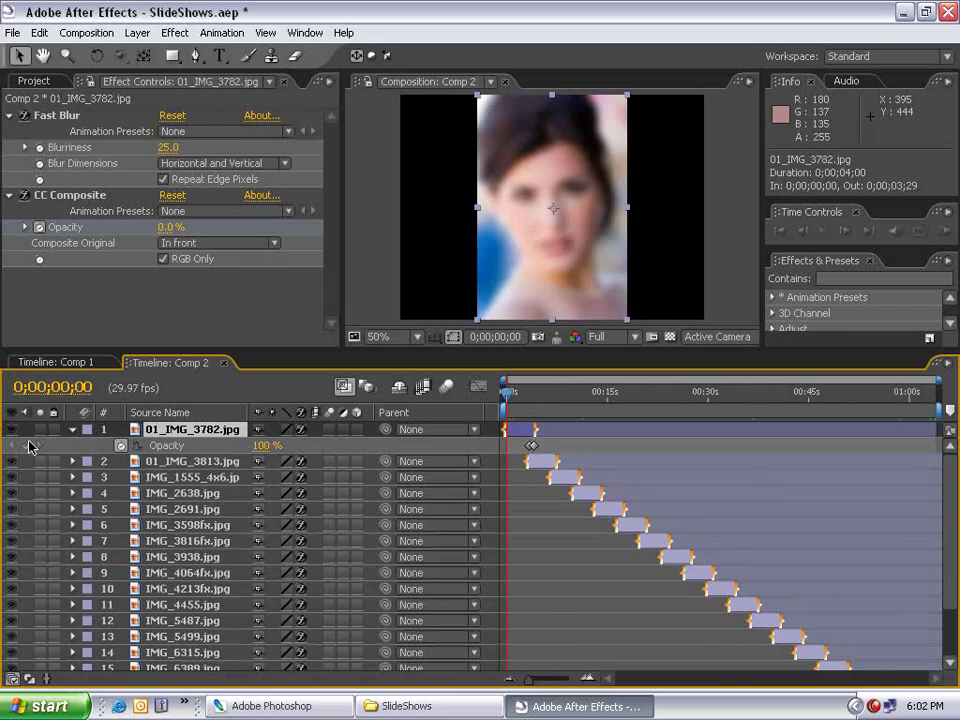
click(25, 445)
click(260, 445)
text(0)
key(Return)
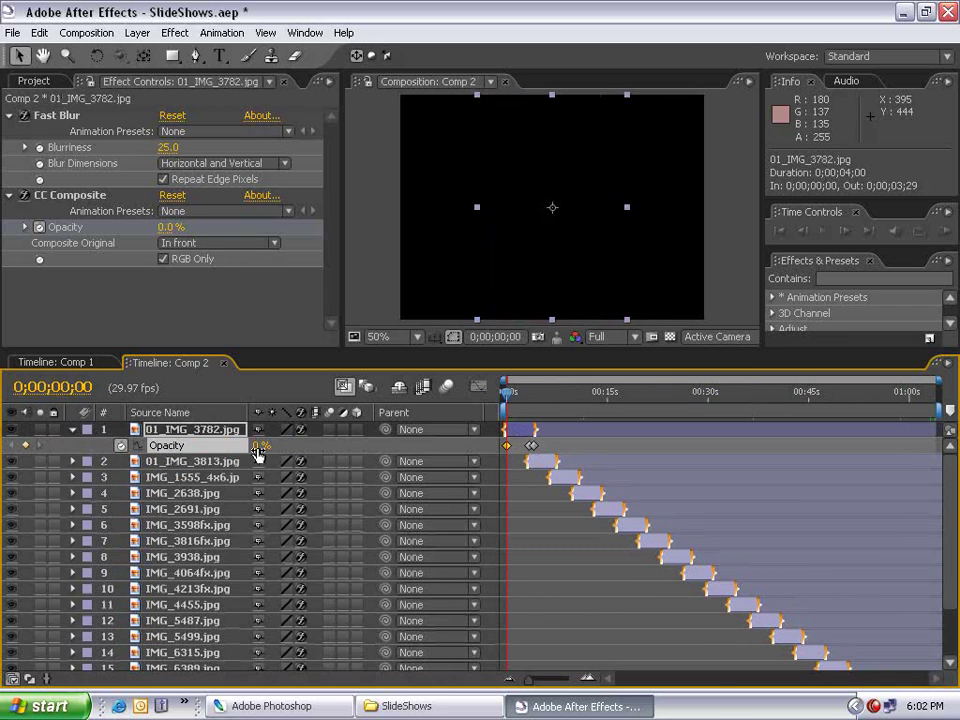
key(shift+Page_Down)
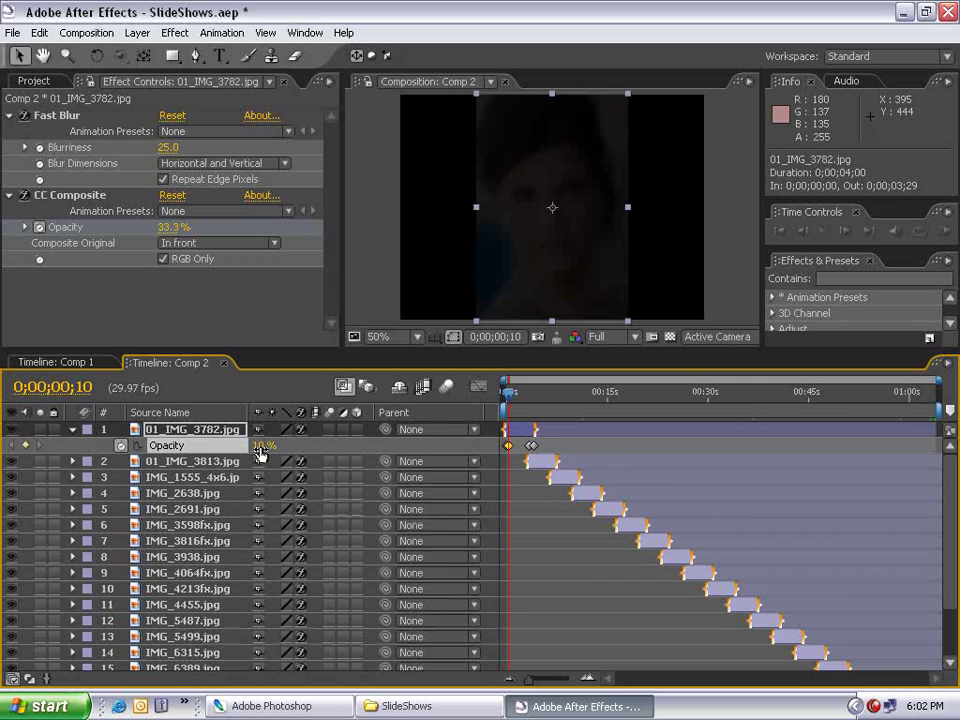
click(260, 445)
key(Return)
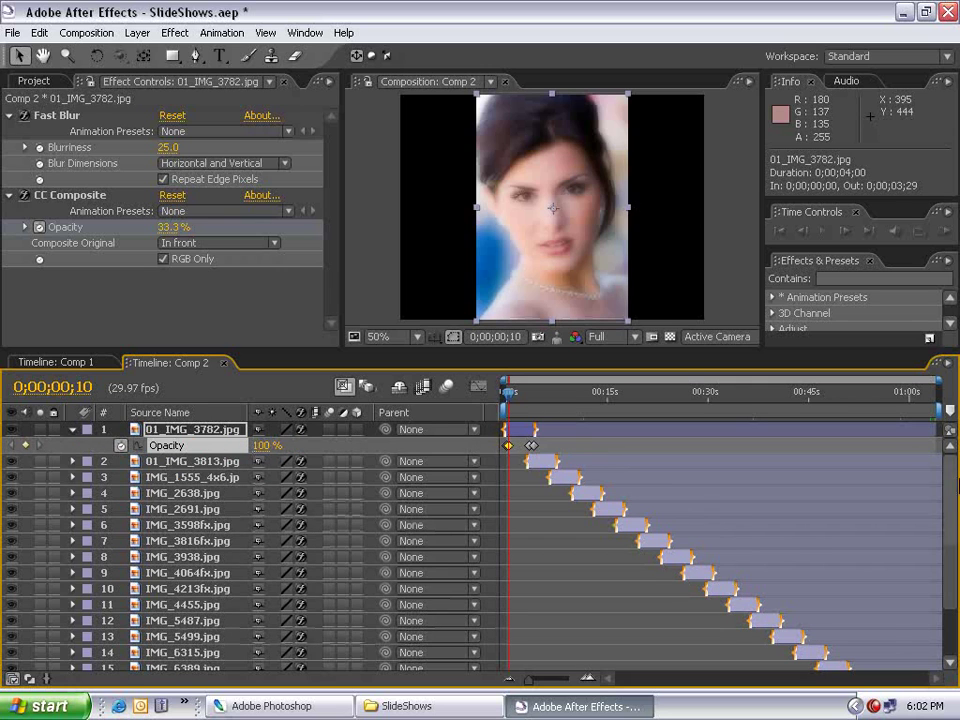
- Fade out the last photo, IMG_9257, with Opacity 100% ten frames before its end and 0% at the end
scroll(920, 640, down, 3)
click(920, 662)
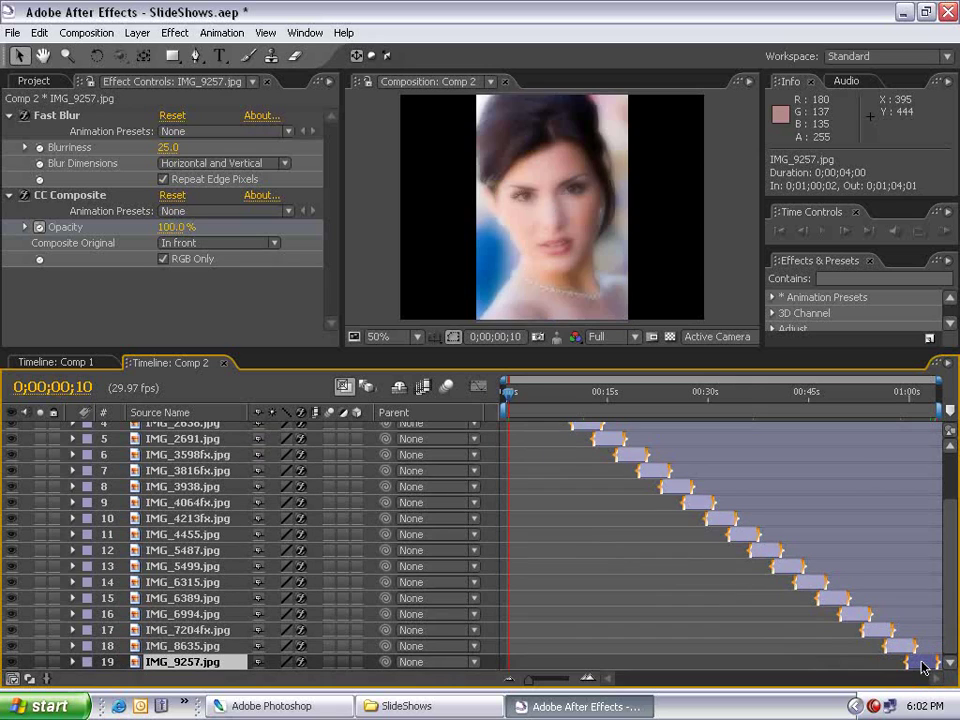
key(o)
key(t)
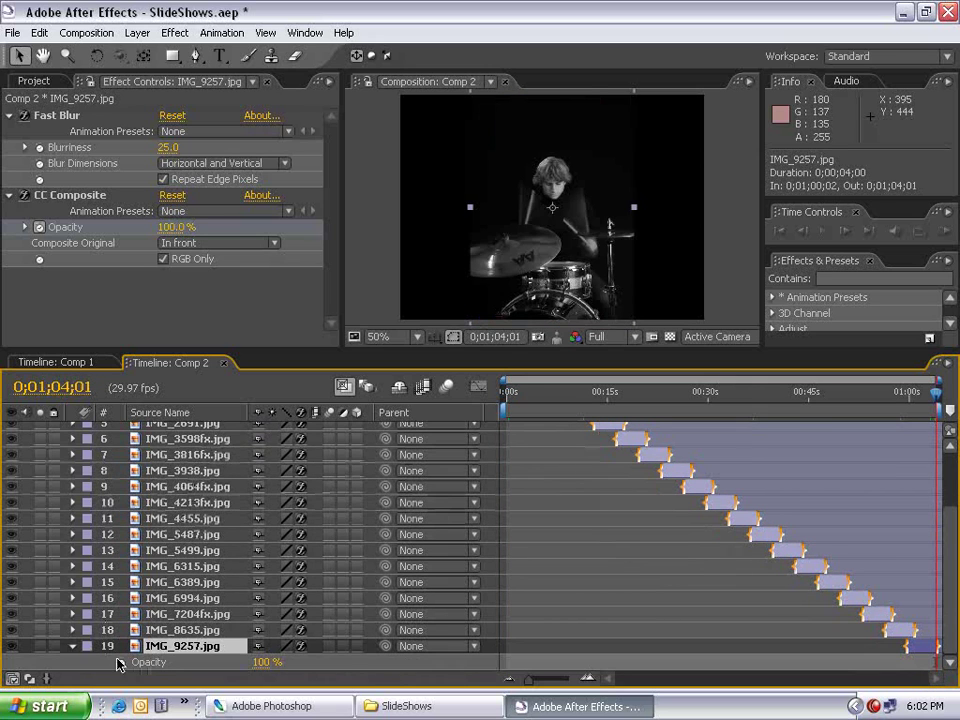
click(120, 662)
click(264, 662)
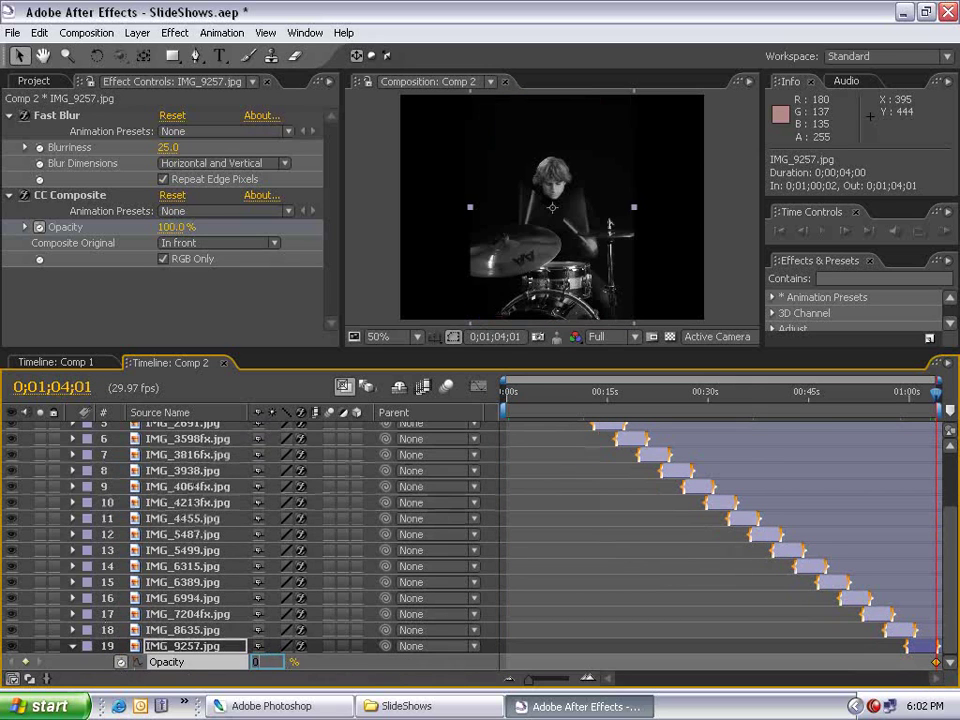
text(0)
key(Return)
key(shift+Page_Up)
key(shift+Page_Up)
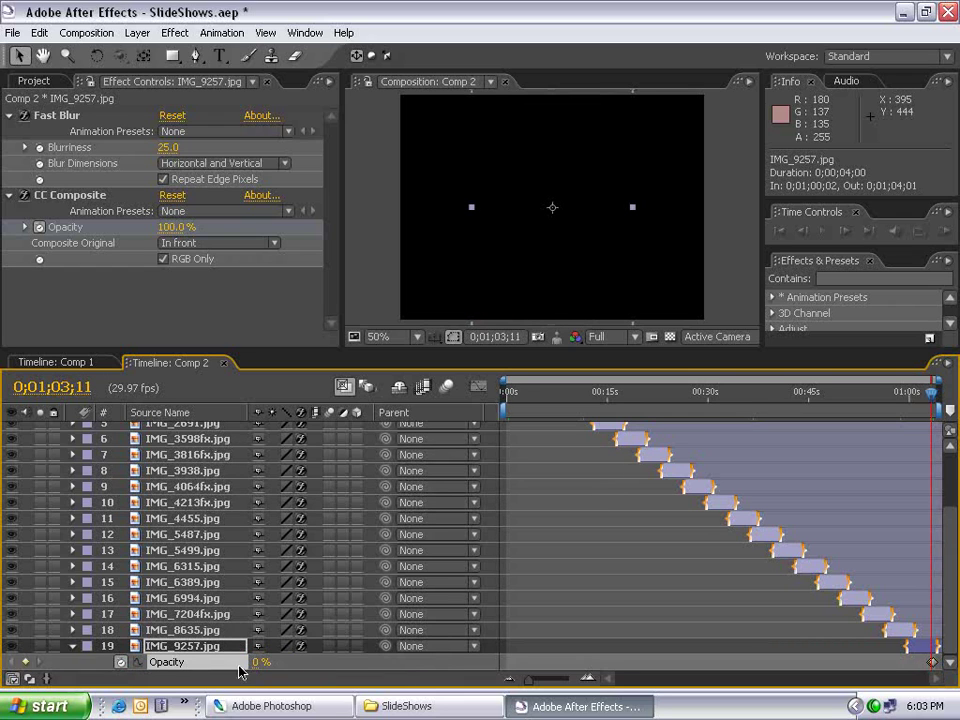
drag(258, 662, 922, 664)
- Preview the Comp 2 slideshow from the start in a full-window composition viewer
key(KP_0)
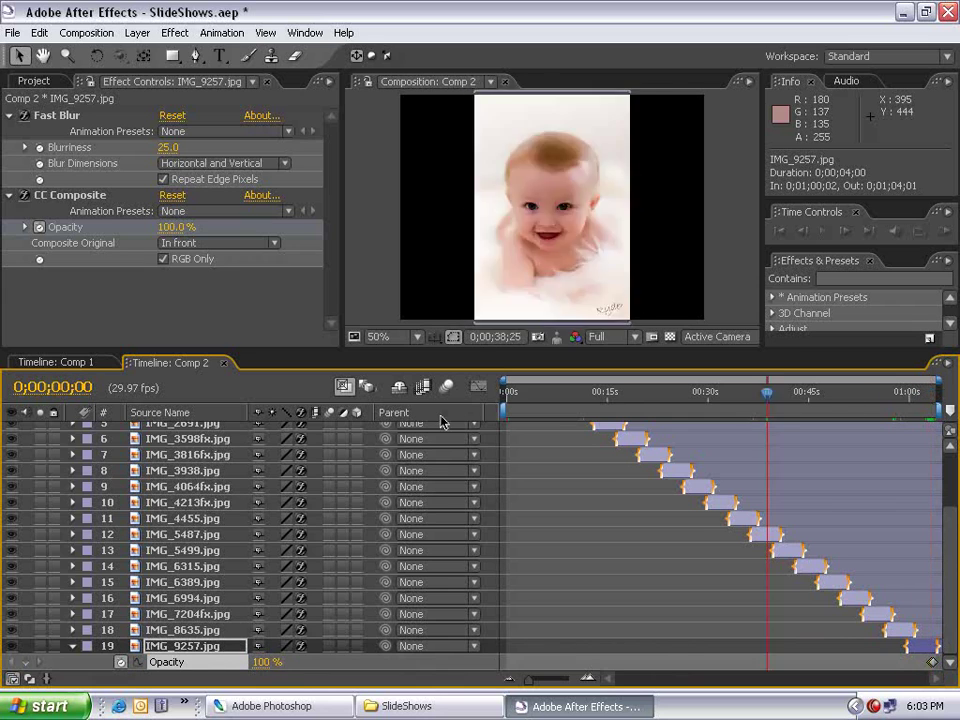
click(553, 268)
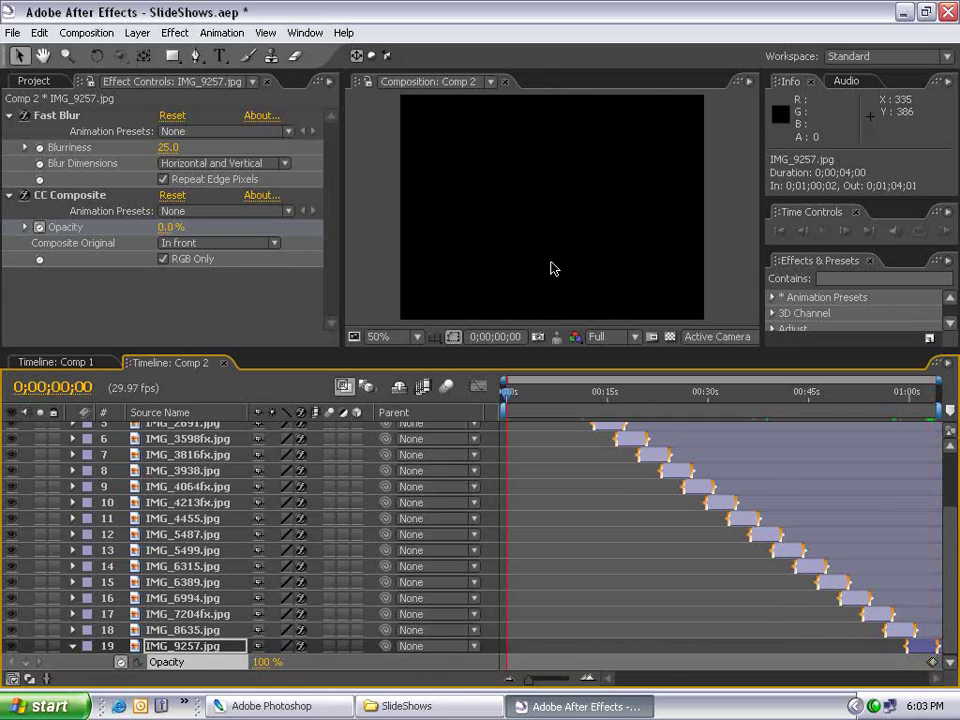
key(grave)
key(period)
key(KP_0)
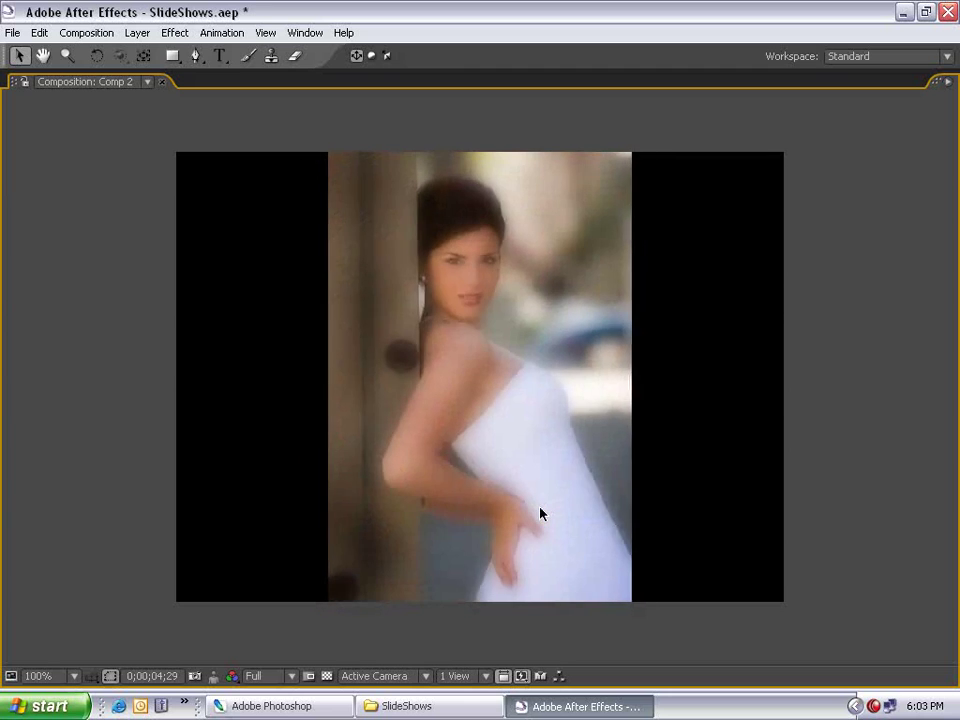
- Restore the panel layout and add Comp 2 to the Render Queue with Best Settings, outputting Comp 2.mov
key(grave)
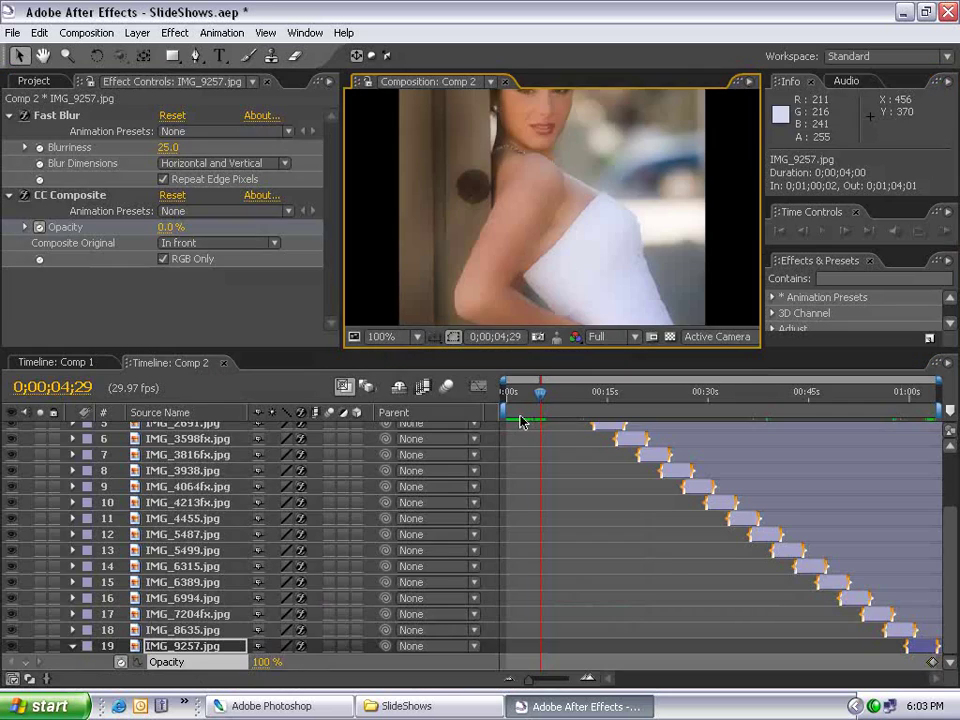
scroll(376, 180, down, 1)
click(86, 32)
click(91, 164)
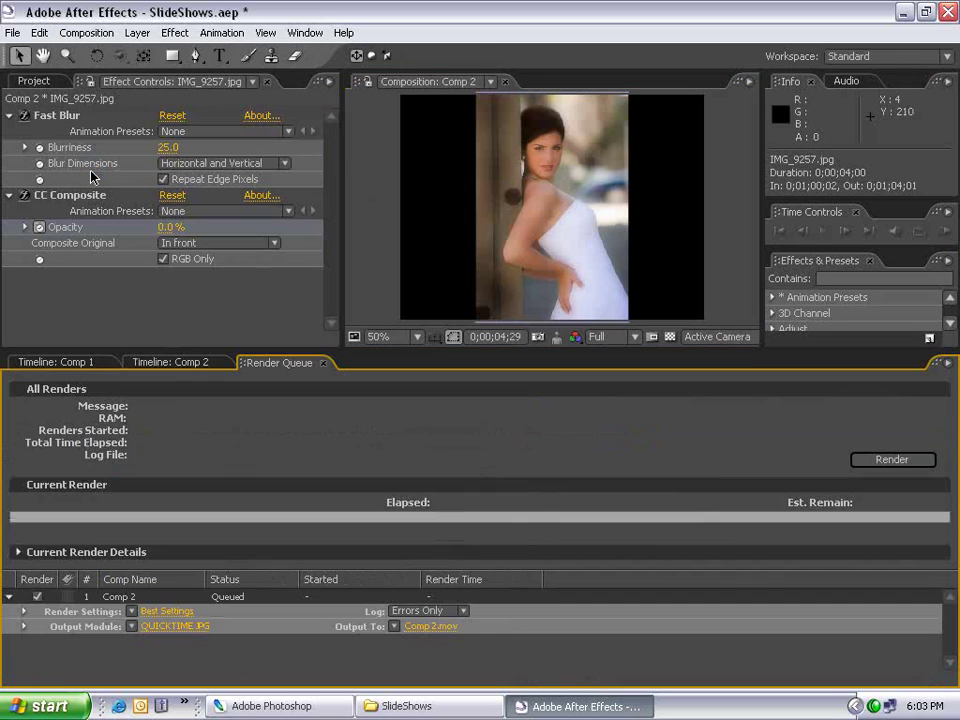
key(grave)
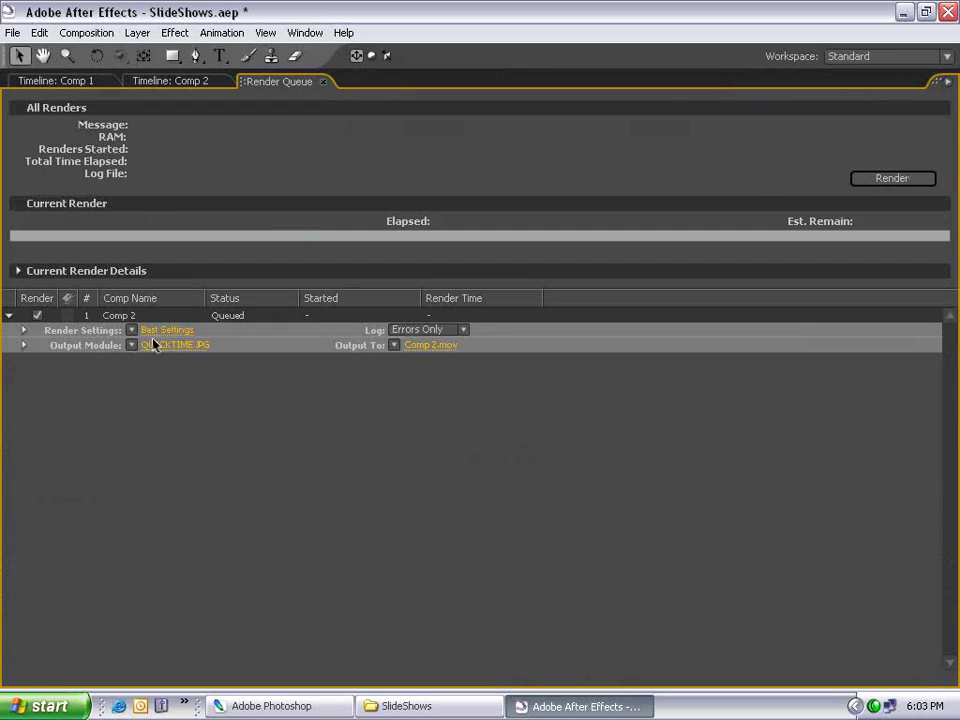
key(grave)
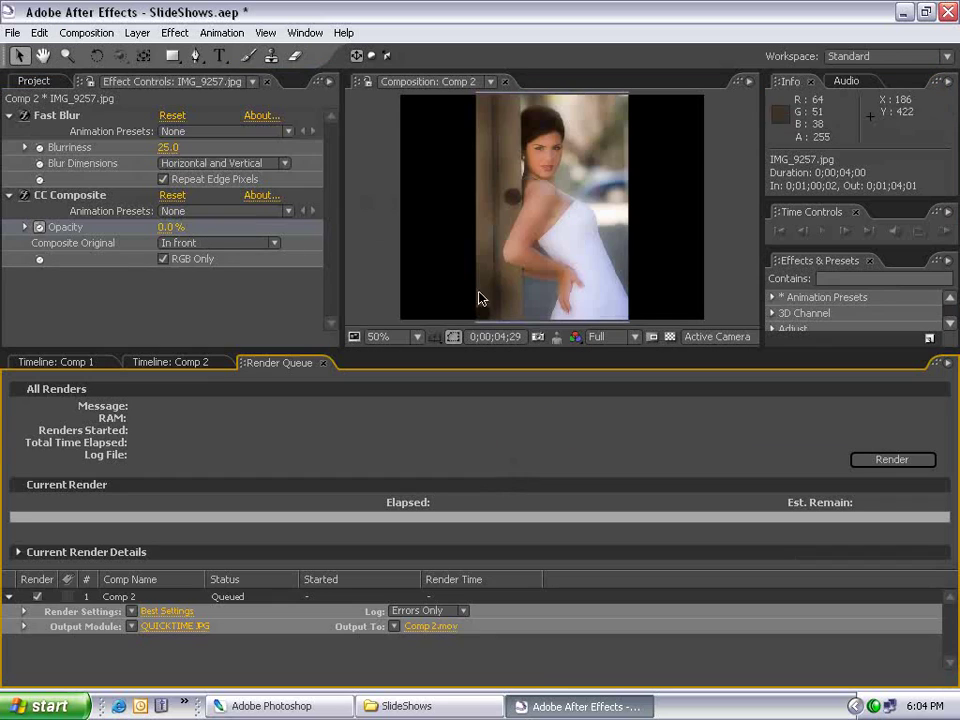